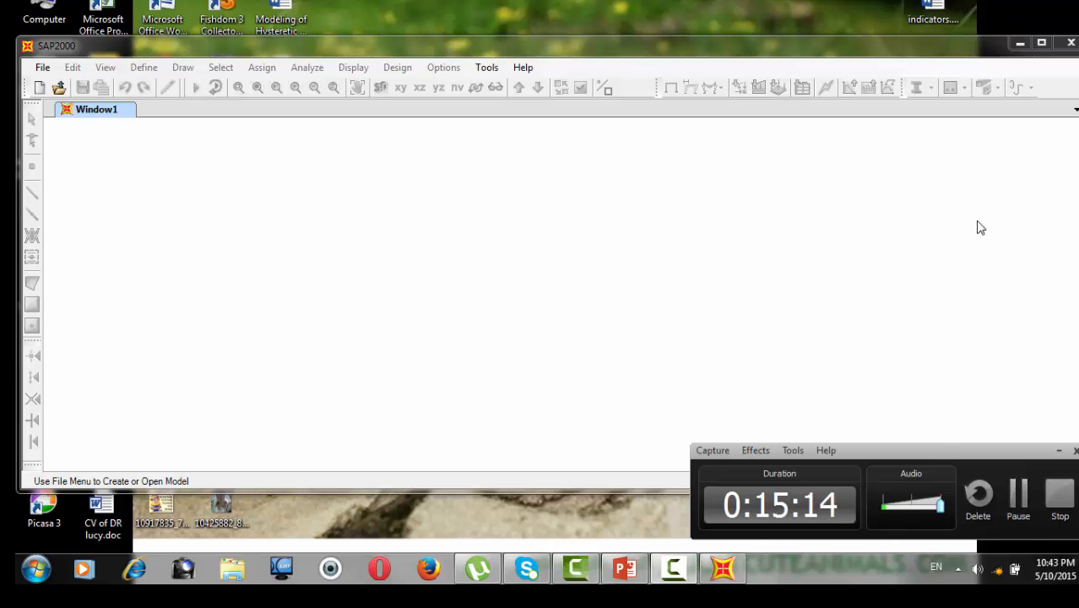
# Step: Start a new model from the Grid Only template with Kip, ft, F units
pyautogui.click(1042, 43)
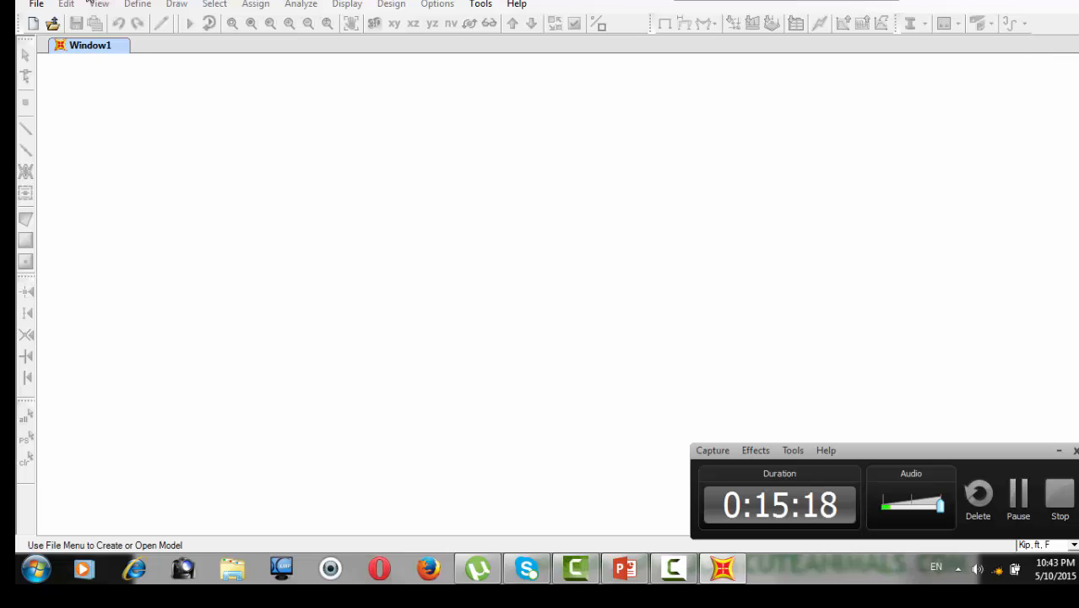
pyautogui.click(34, 5)
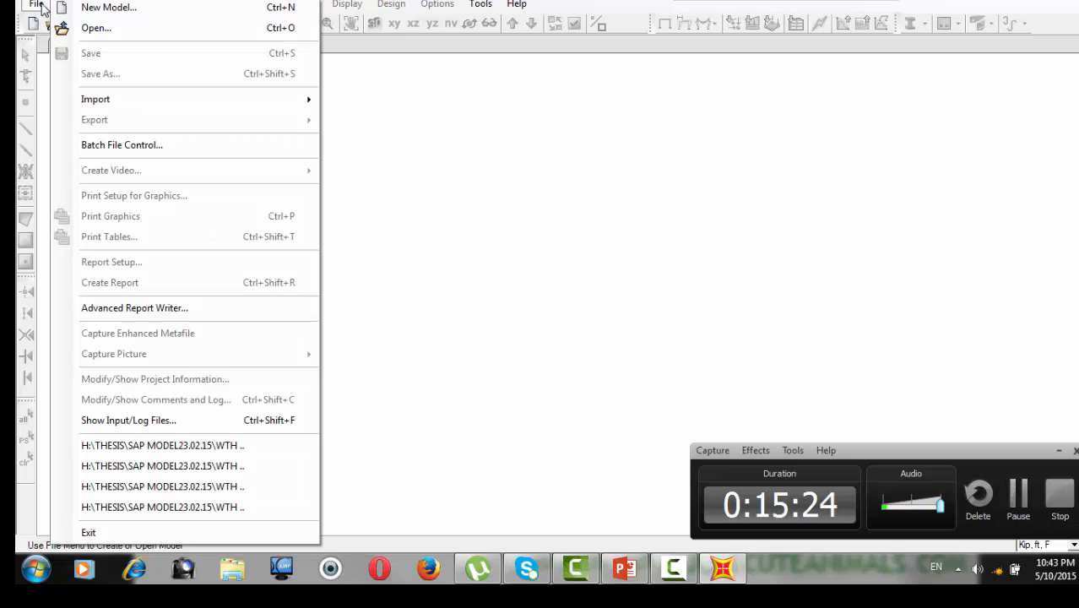
pyautogui.click(59, 9)
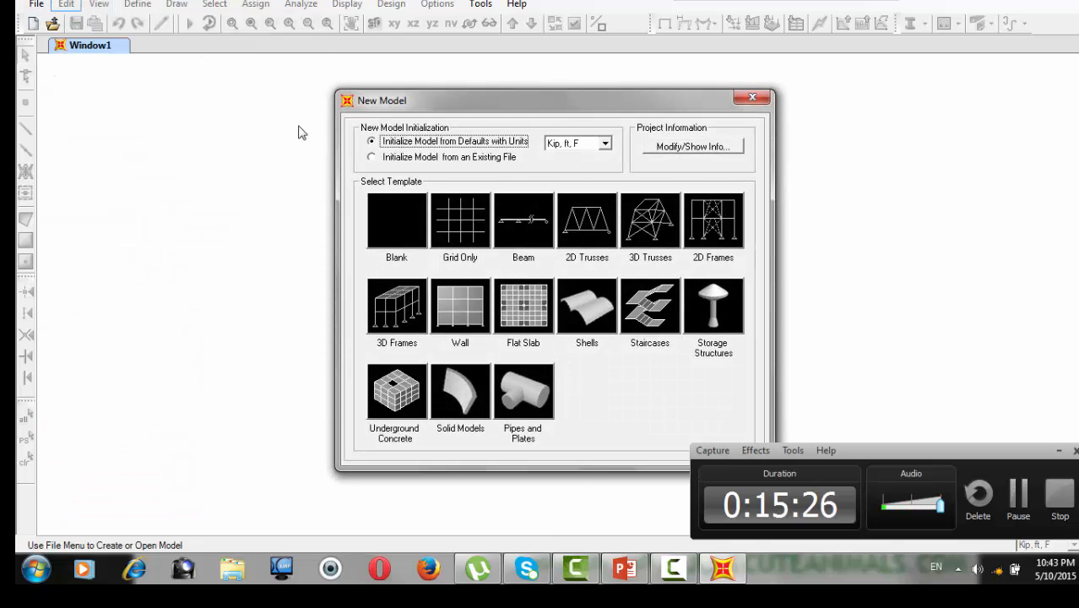
pyautogui.click(450, 217)
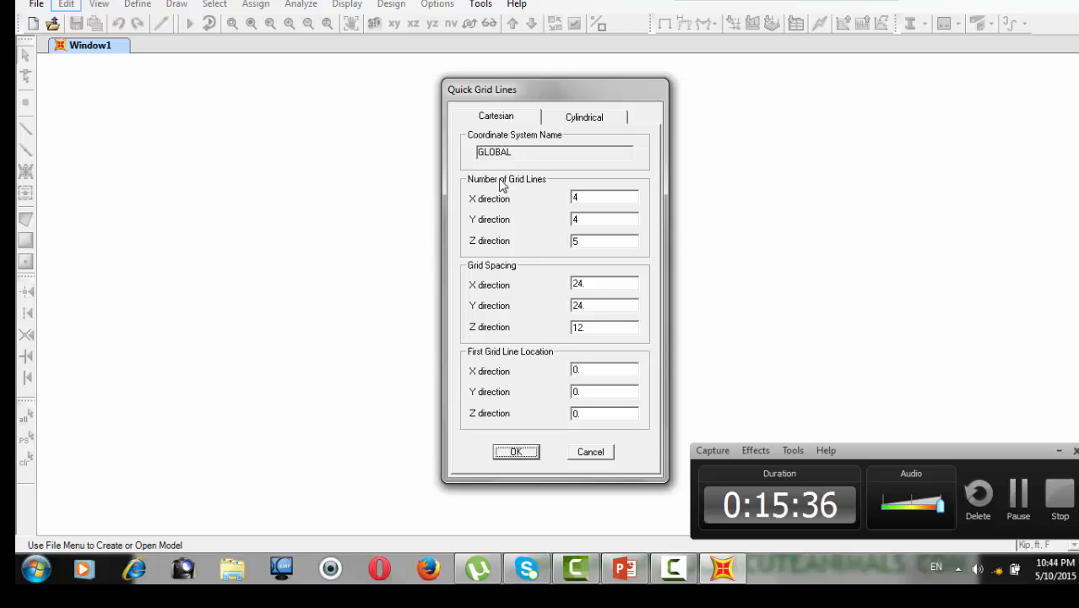
# Step: Set the number of grid lines to 2 in X, 2 in Y and 1 in Z
pyautogui.doubleClick(582, 195)
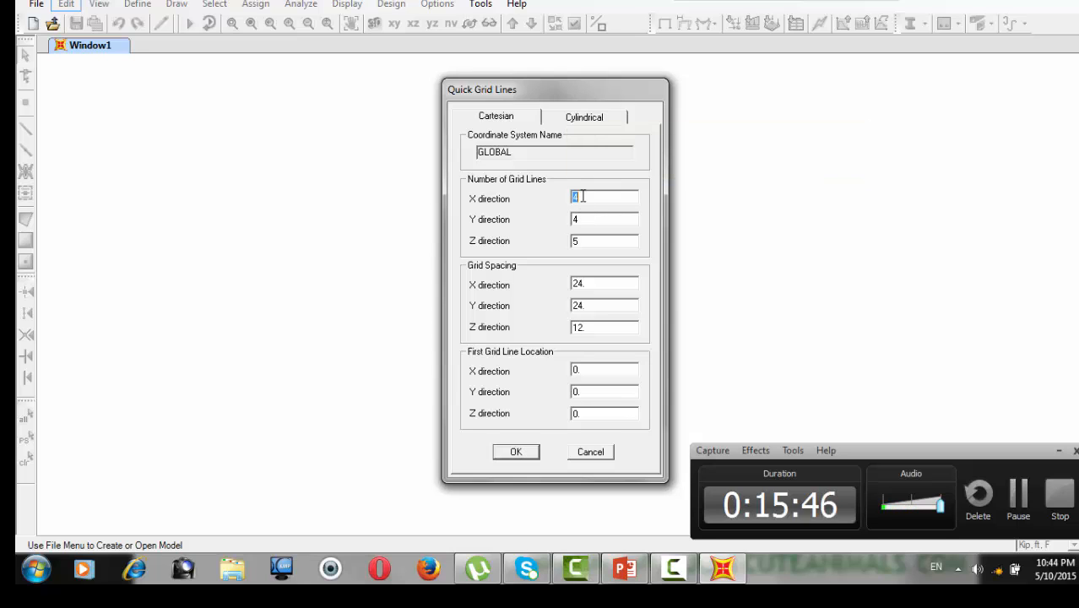
pyautogui.write('2')
pyautogui.doubleClick(588, 218)
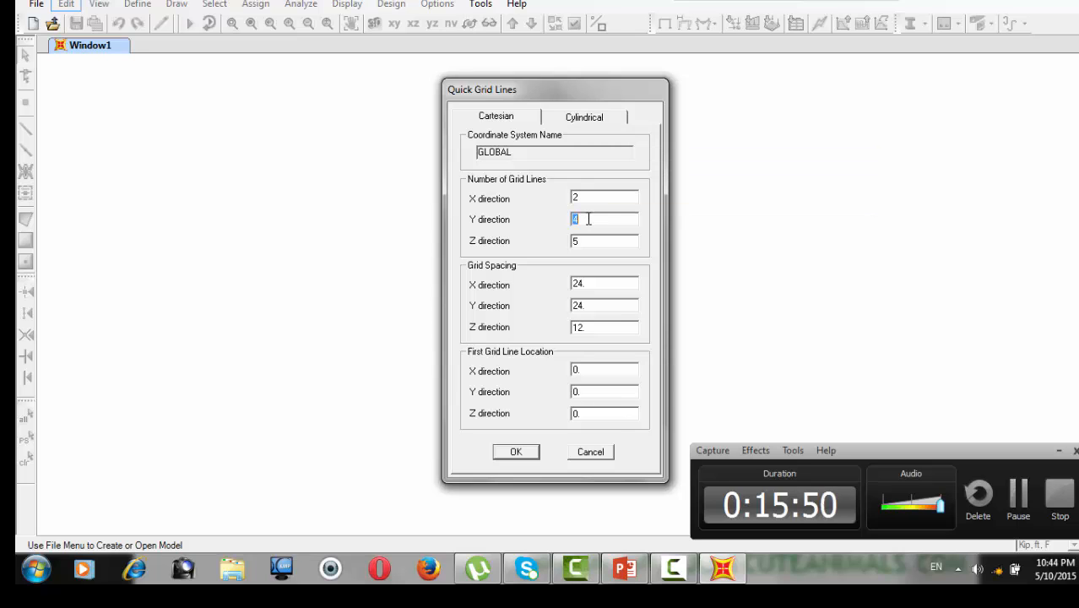
pyautogui.write('2')
pyautogui.doubleClick(589, 240)
pyautogui.write('1')
# Step: Set the grid spacing to 10 in X, 30" in Y and 14" in Z, and create the grid
pyautogui.doubleClick(578, 283)
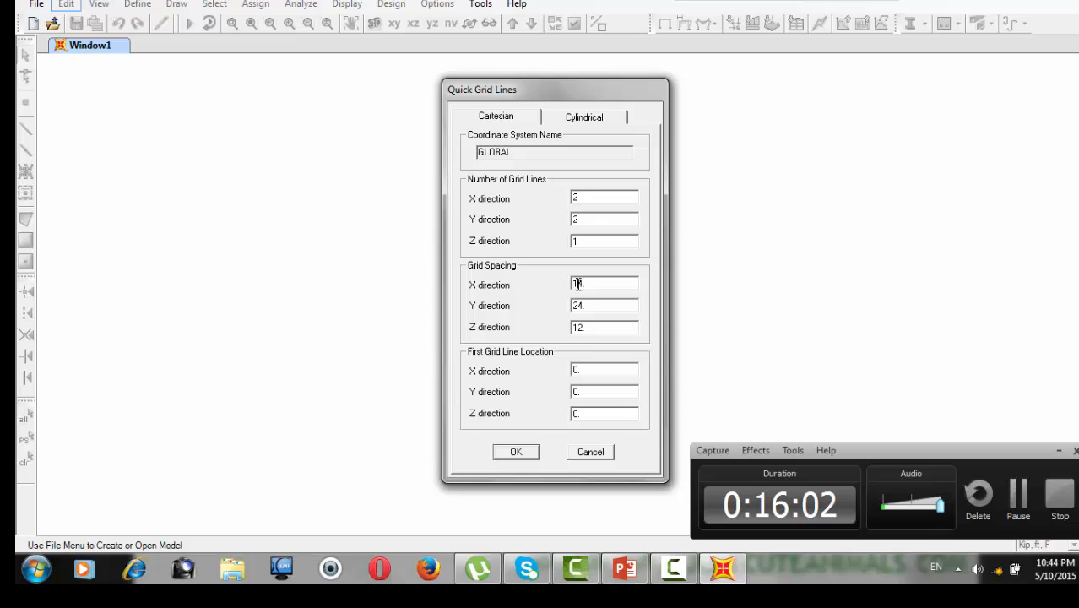
pyautogui.click(597, 287)
pyautogui.press('BackSpace')
pyautogui.press('BackSpace')
pyautogui.write('0')
pyautogui.doubleClick(600, 303)
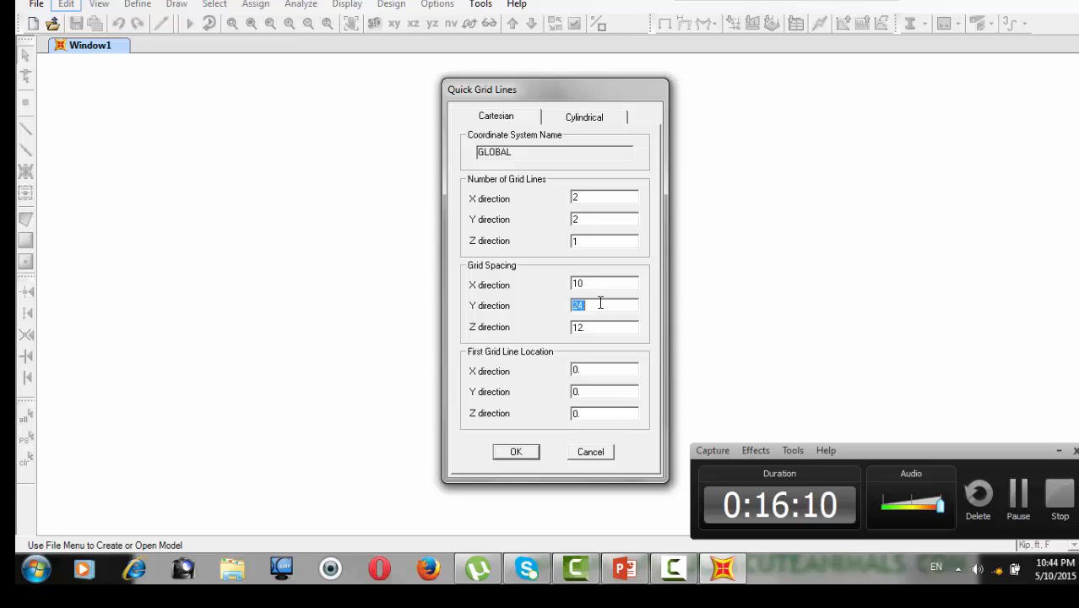
pyautogui.write('30')
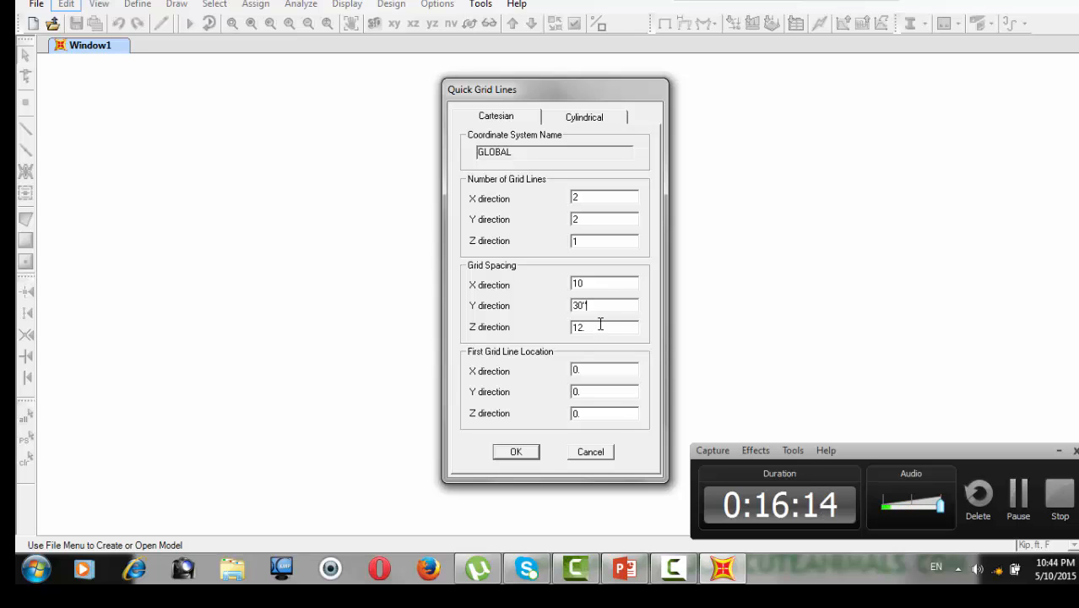
pyautogui.write('"')
pyautogui.press('Tab')
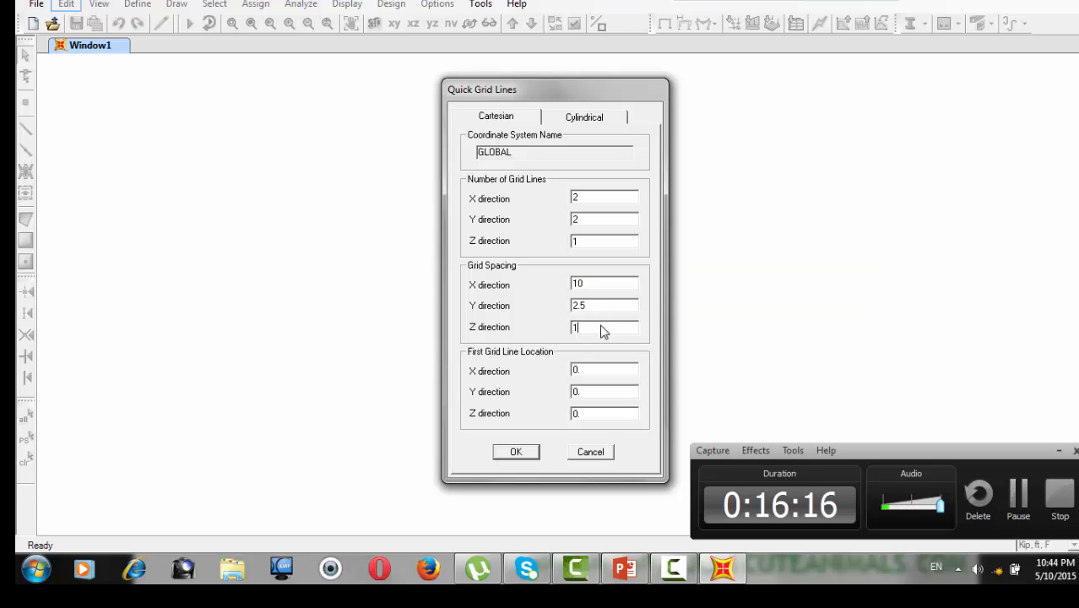
pyautogui.write('14"')
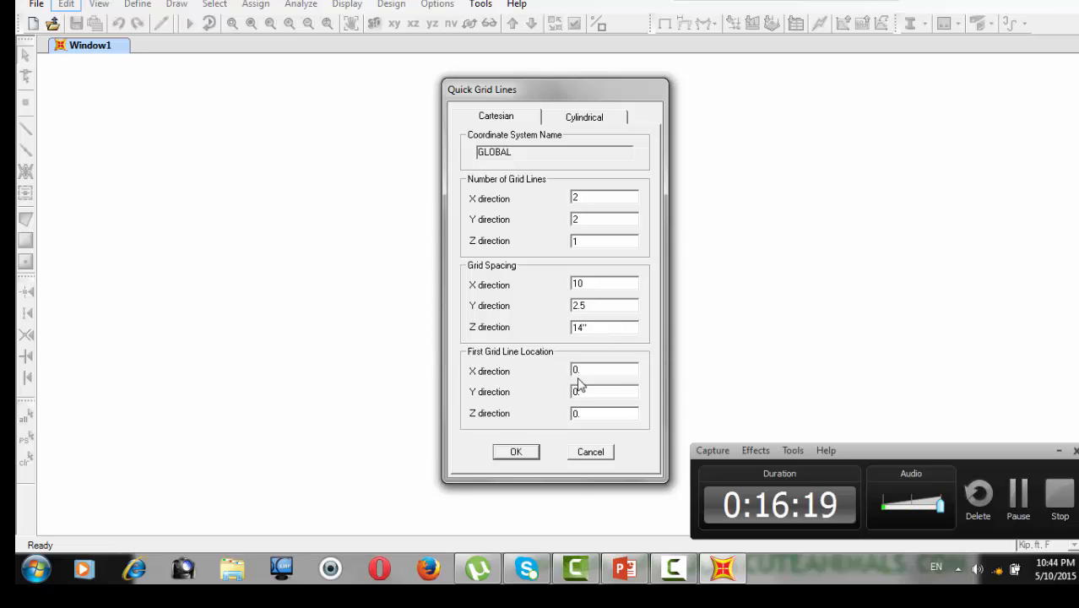
pyautogui.click(511, 451)
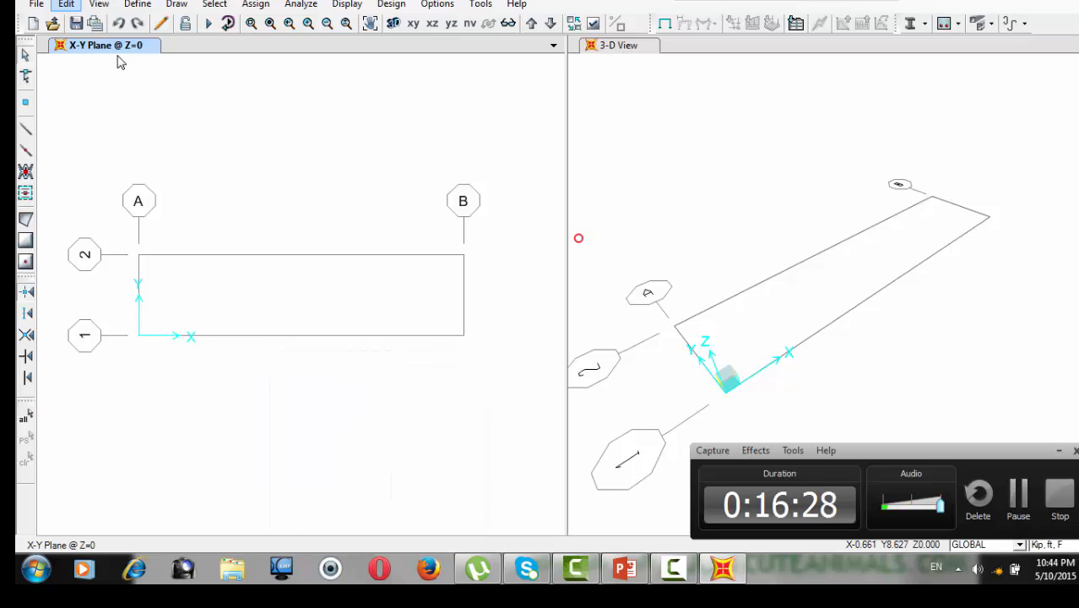
# Step: Review the property data of the 4000Psi concrete material and accept the material definitions
pyautogui.click(134, 5)
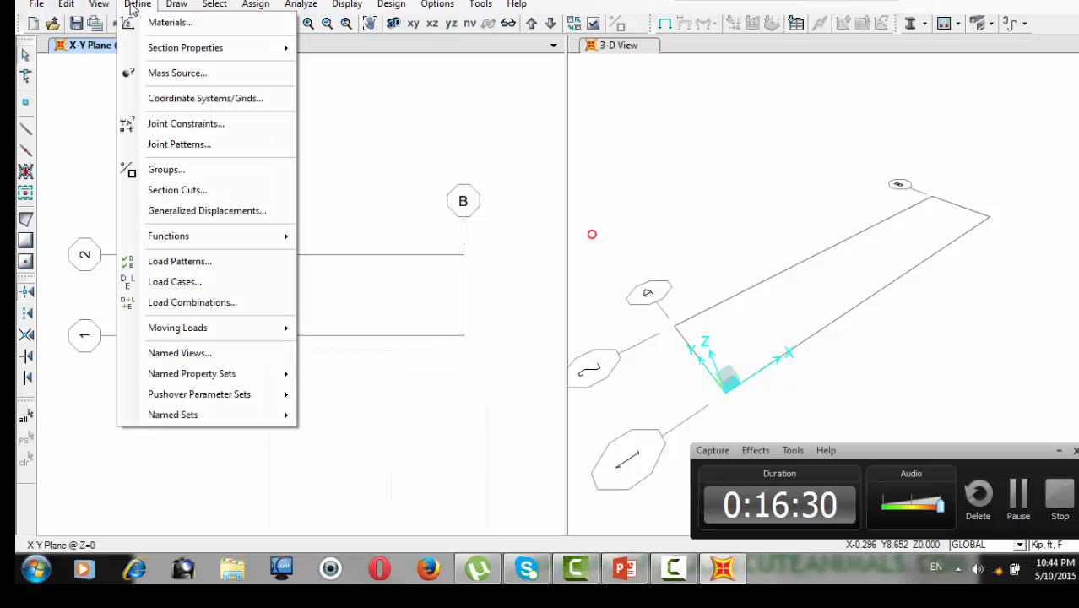
pyautogui.click(131, 6)
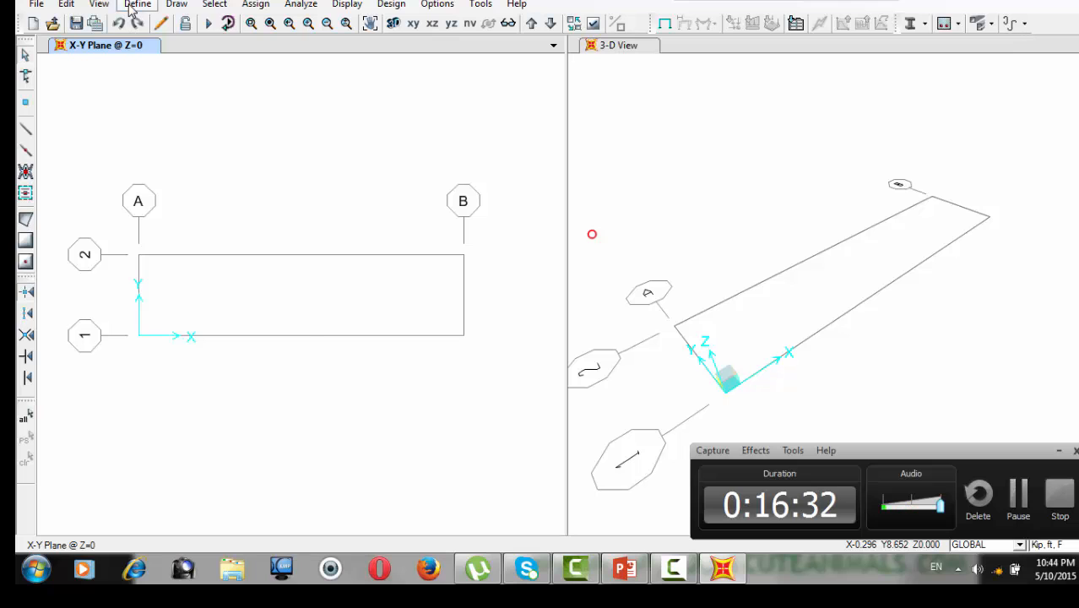
pyautogui.click(135, 5)
pyautogui.click(168, 22)
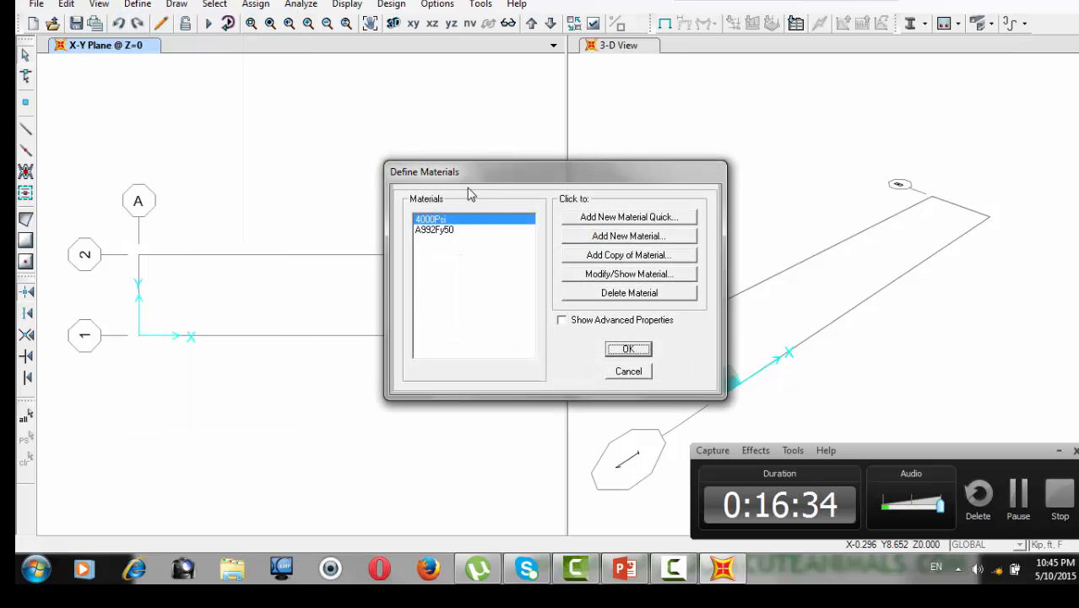
pyautogui.click(590, 275)
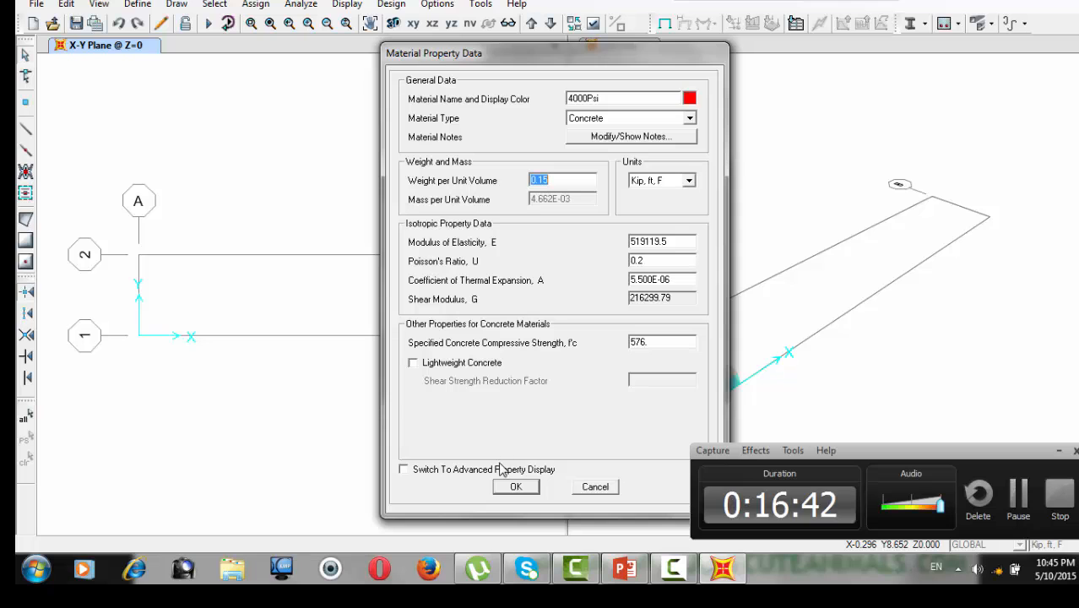
pyautogui.click(514, 486)
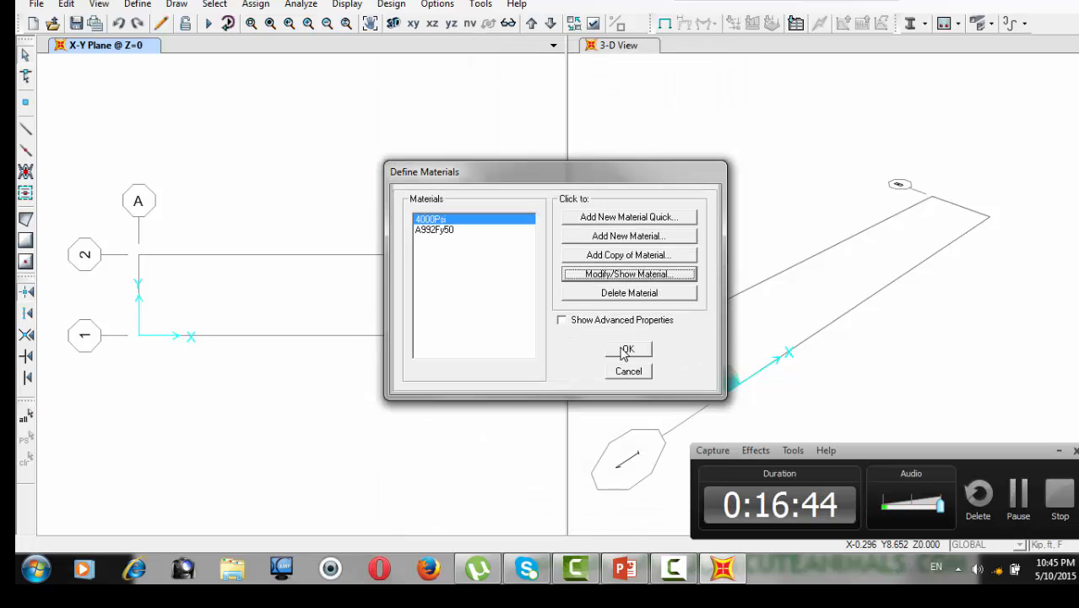
pyautogui.click(626, 350)
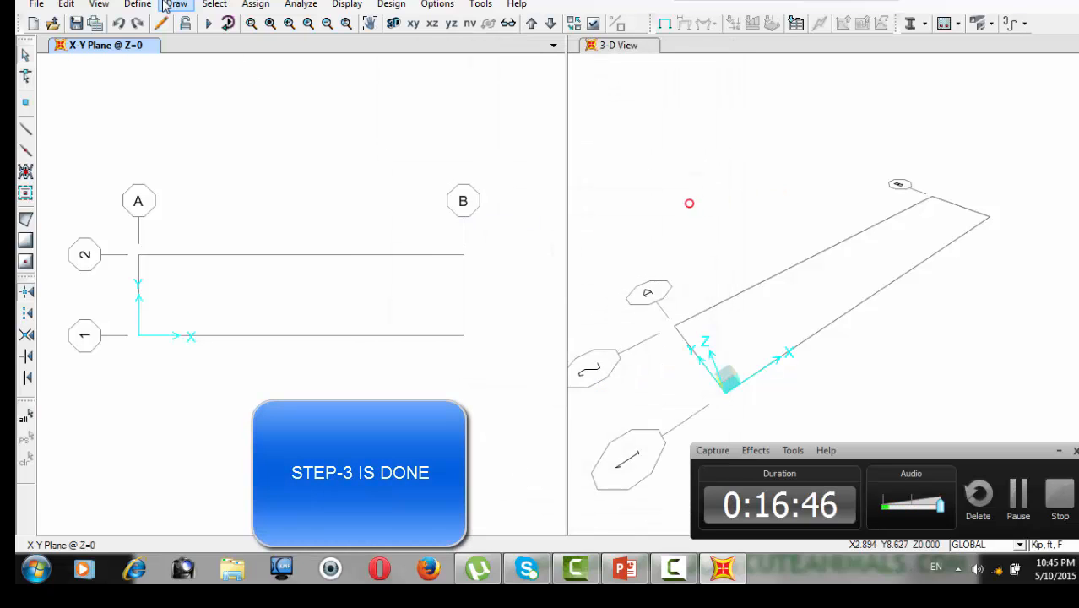
# Step: Add a new frame section property of type Other as a Section Designer section
pyautogui.click(169, 5)
pyautogui.click(138, 5)
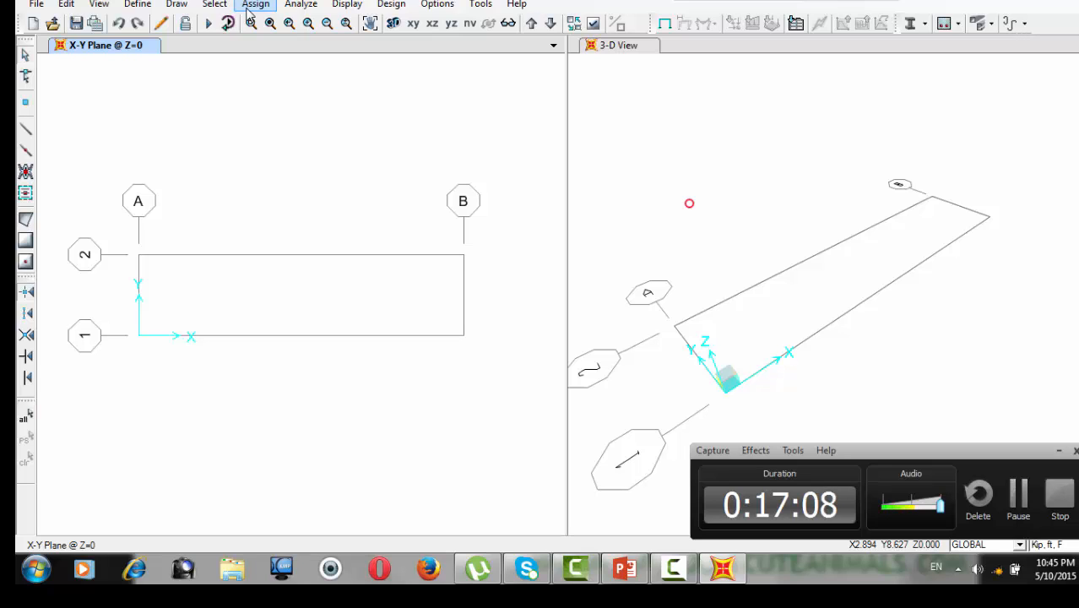
pyautogui.click(150, 7)
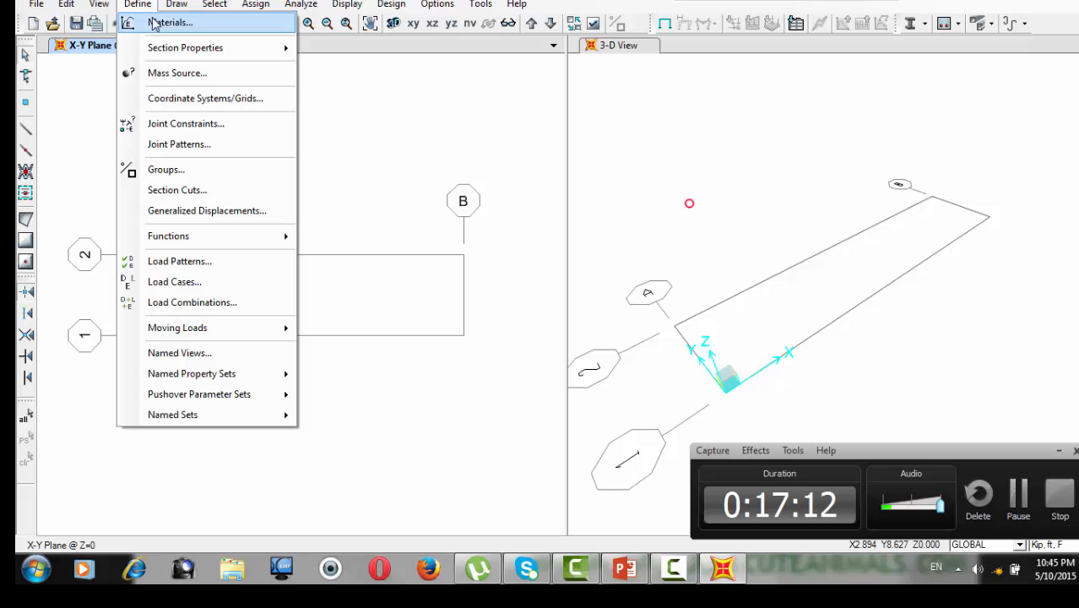
pyautogui.moveTo(161, 50)
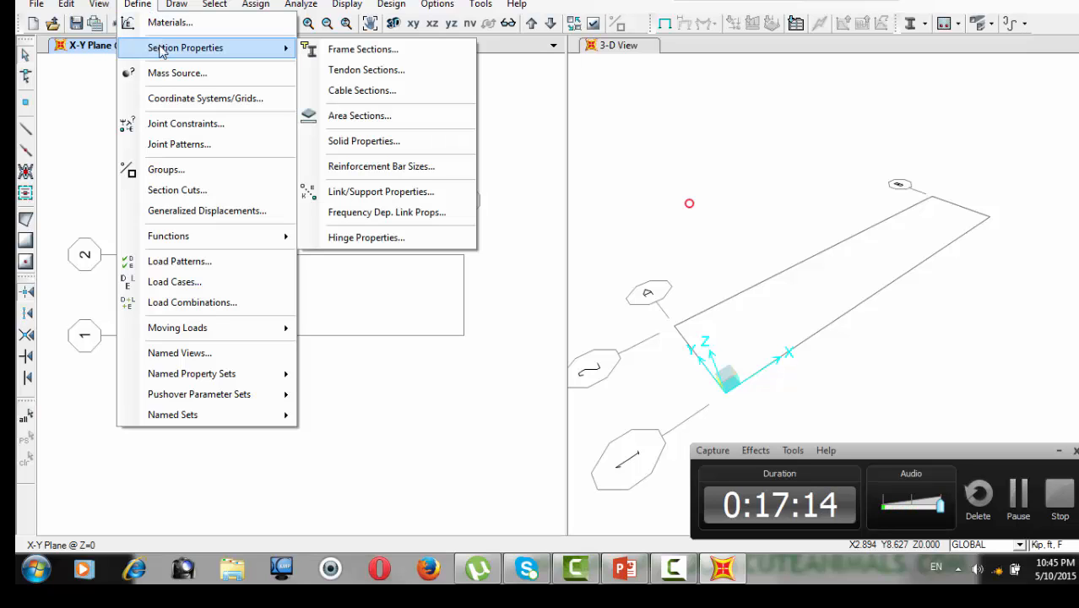
pyautogui.click(338, 52)
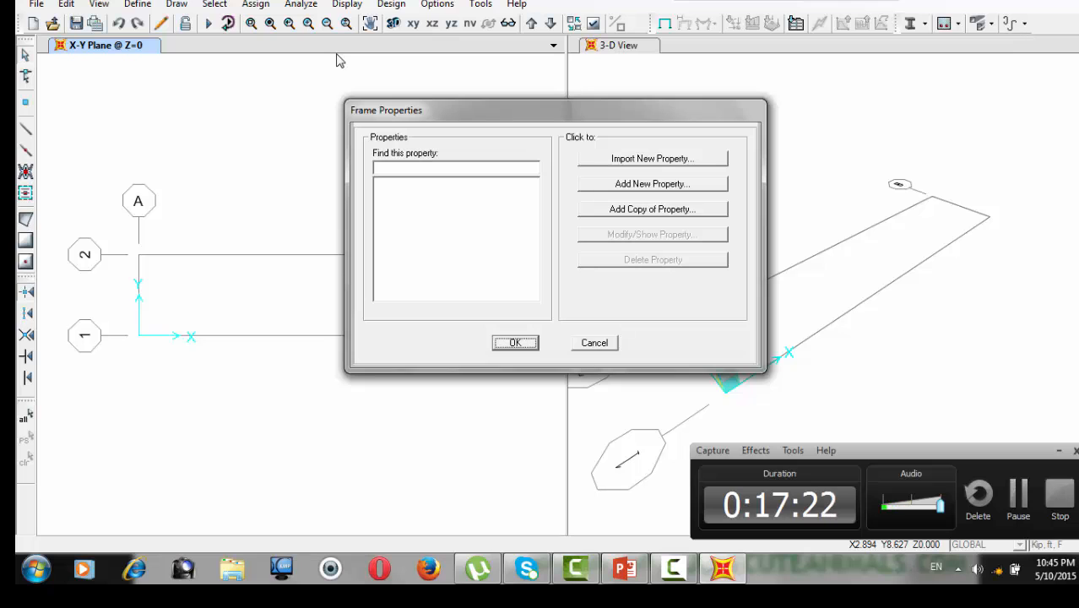
pyautogui.click(612, 189)
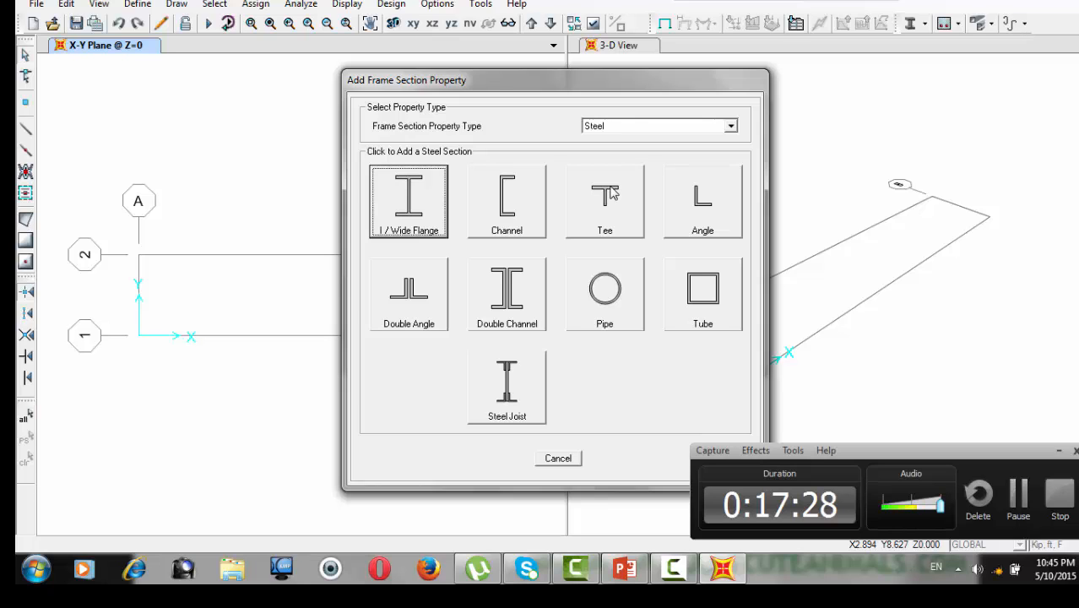
pyautogui.click(731, 127)
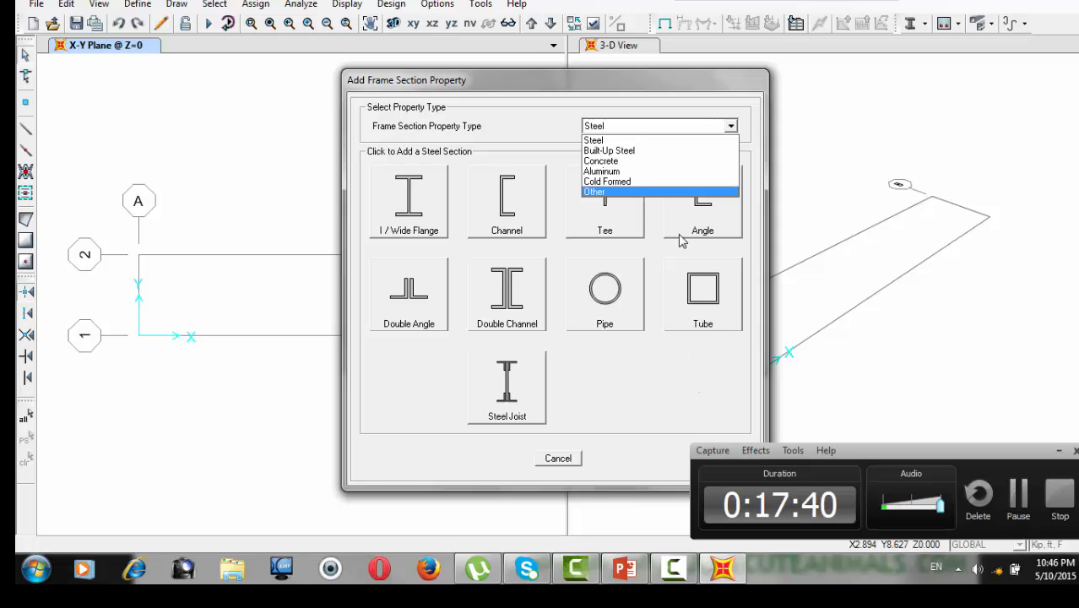
pyautogui.click(658, 191)
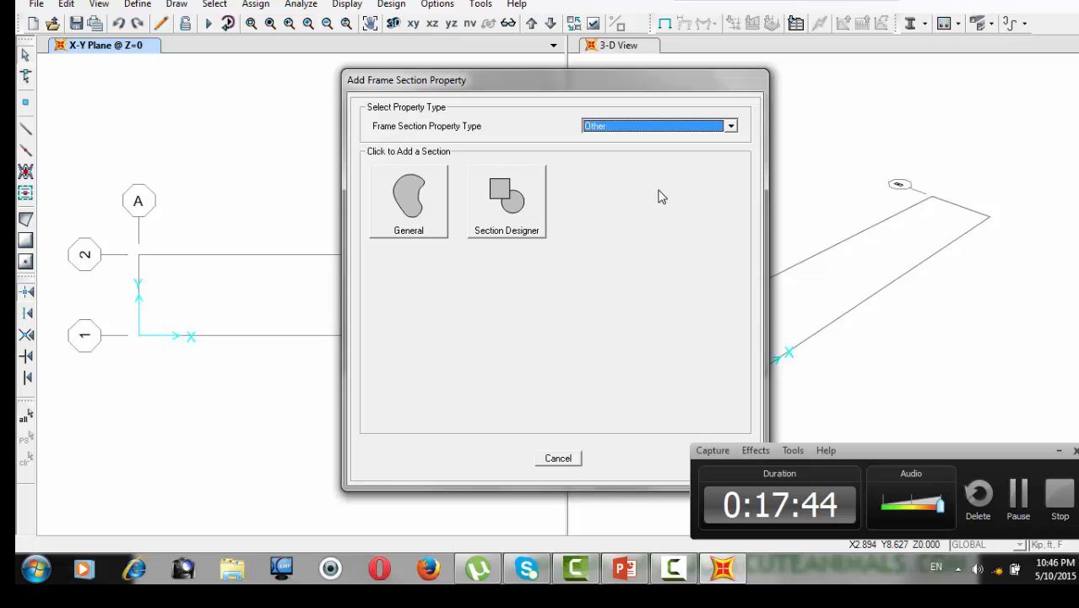
pyautogui.click(539, 209)
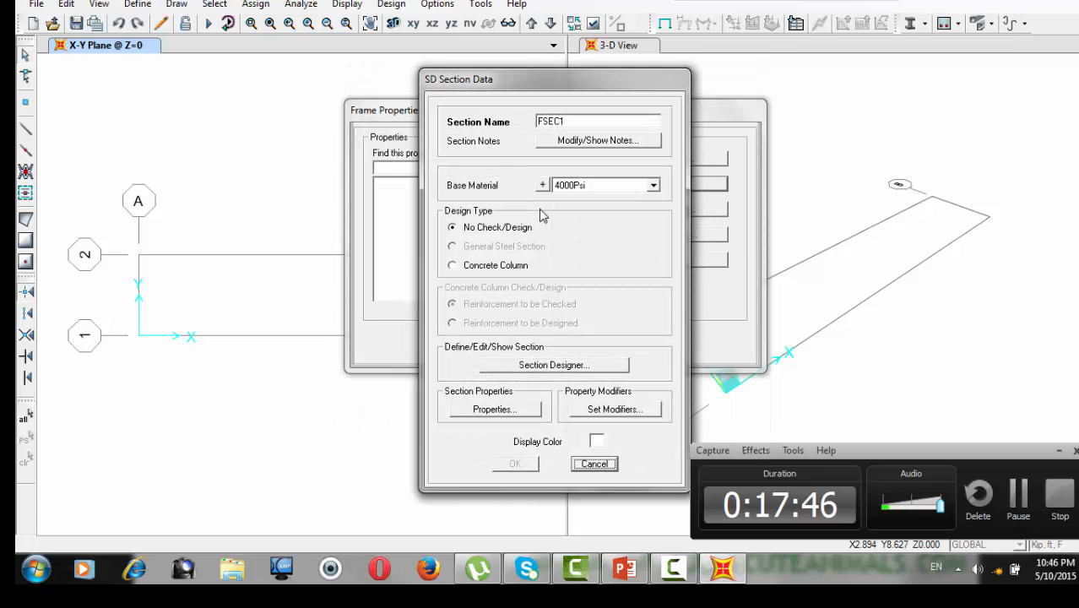
# Step: Name the section Pi and set its design type to Concrete Column with reinforcement to be designed
pyautogui.click(594, 122)
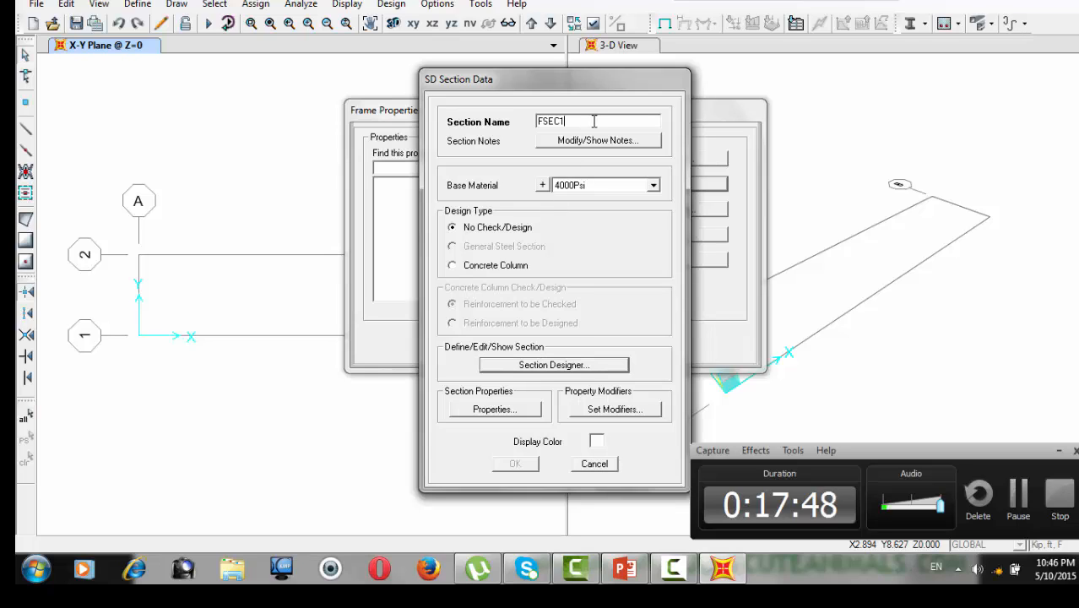
pyautogui.press('BackSpace')
pyautogui.press('BackSpace')
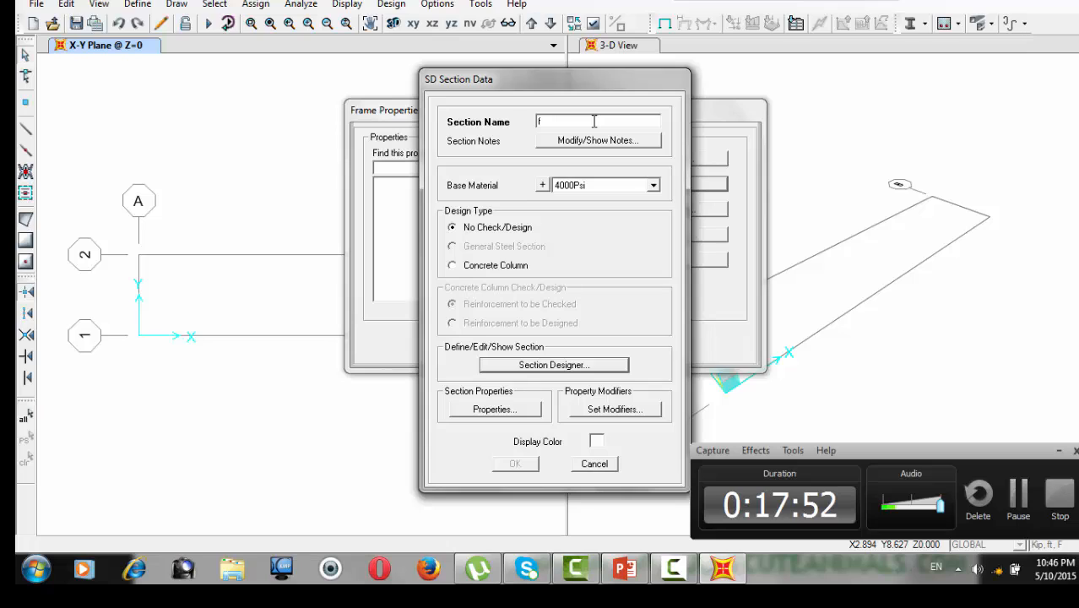
pyautogui.press('BackSpace')
pyautogui.write('Pi')
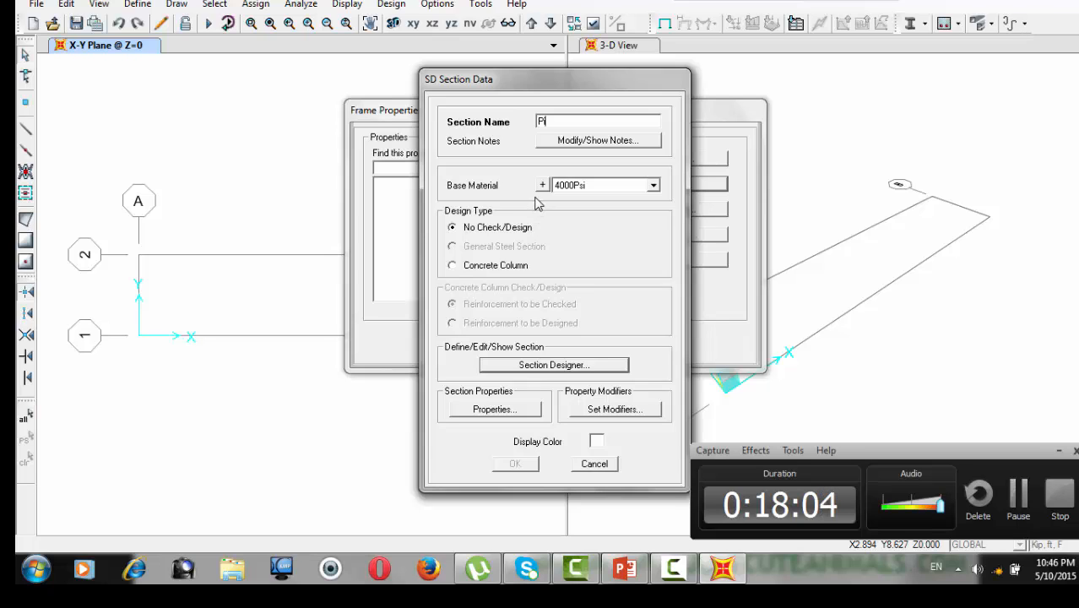
pyautogui.click(1017, 517)
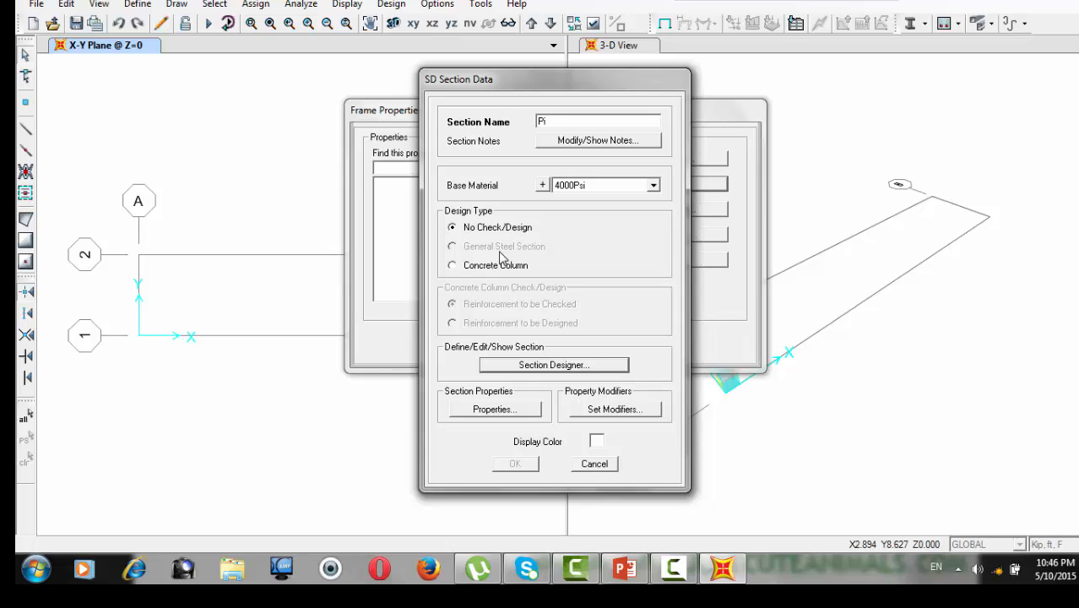
pyautogui.click(504, 266)
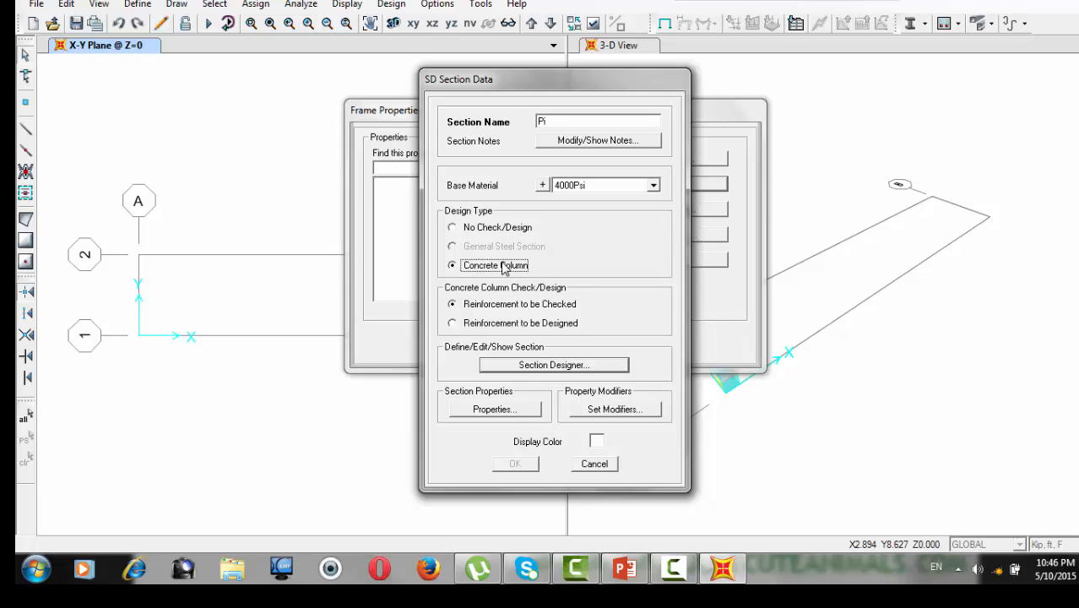
pyautogui.click(483, 326)
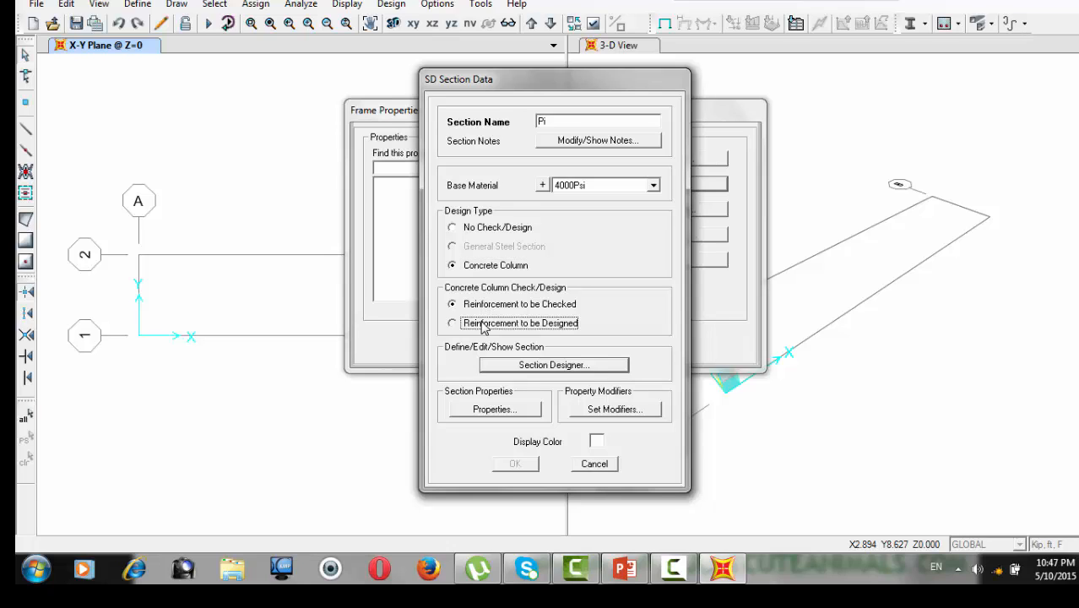
pyautogui.click(502, 367)
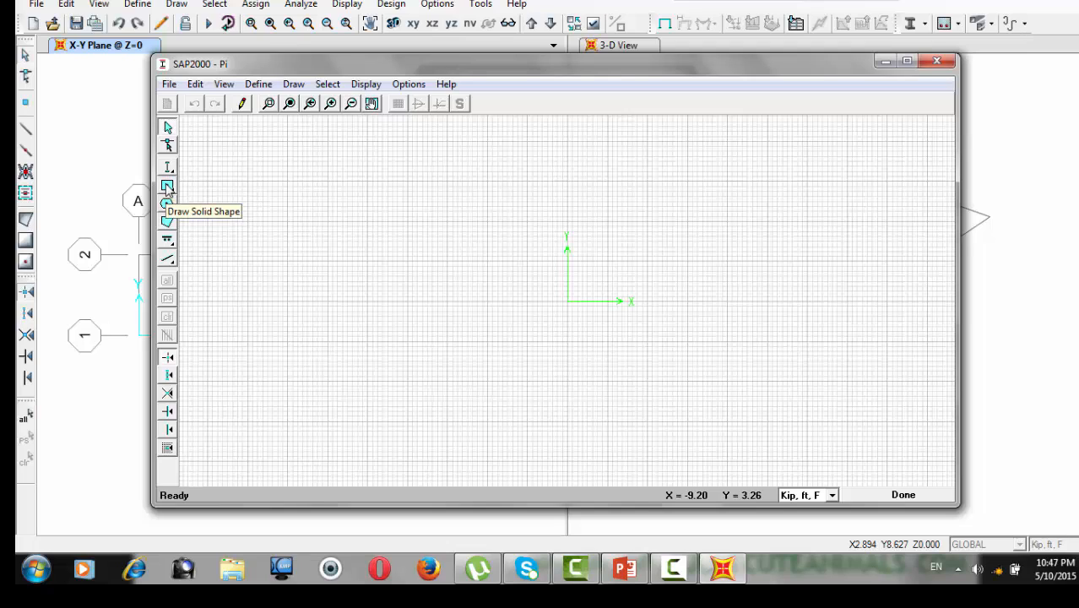
pyautogui.click(167, 228)
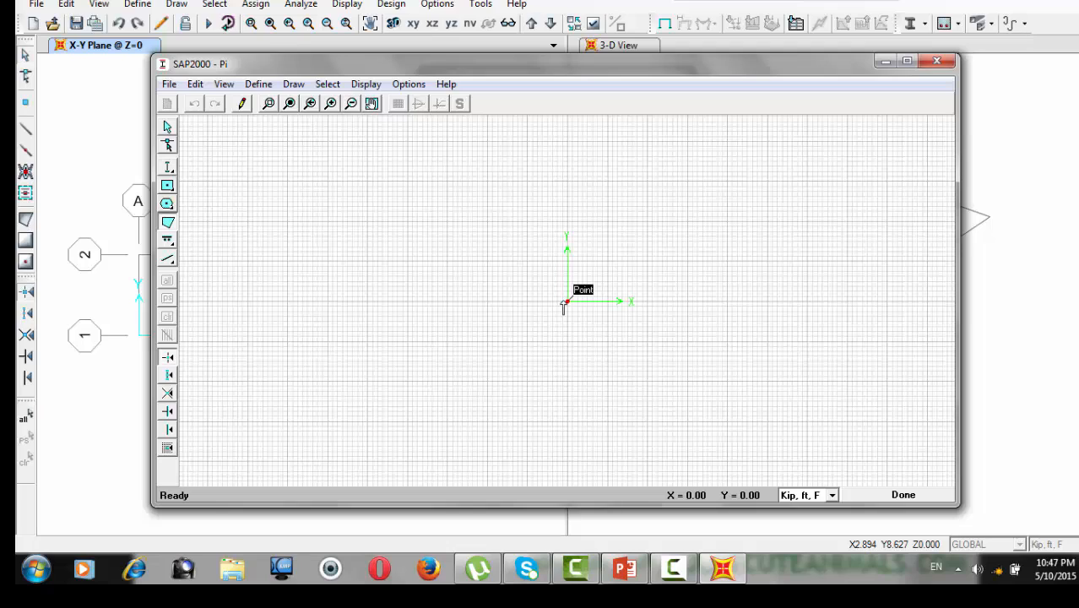
pyautogui.click(330, 103)
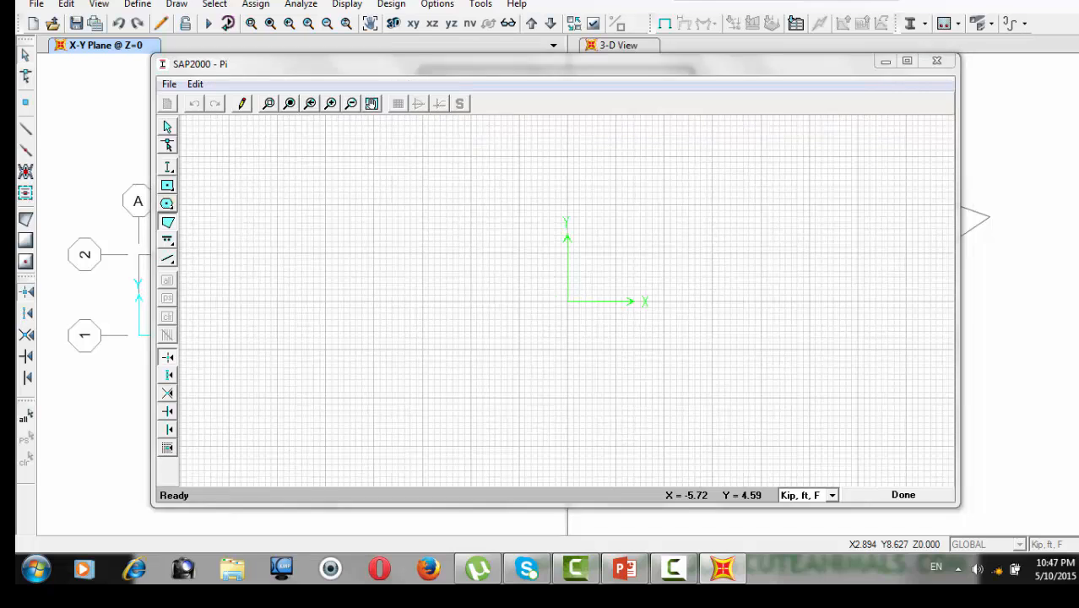
pyautogui.click(906, 61)
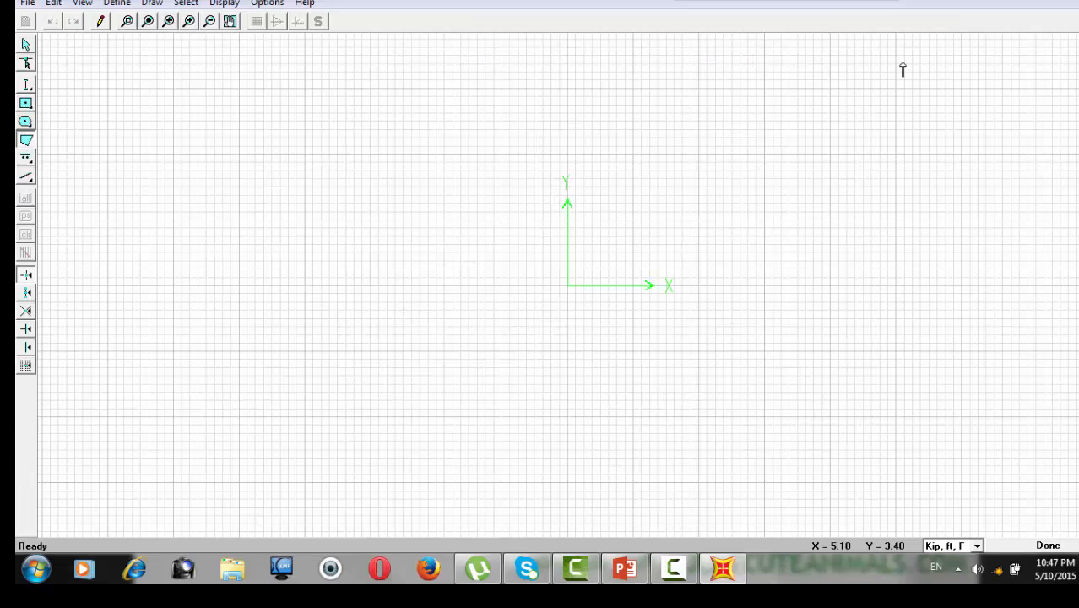
pyautogui.click(189, 24)
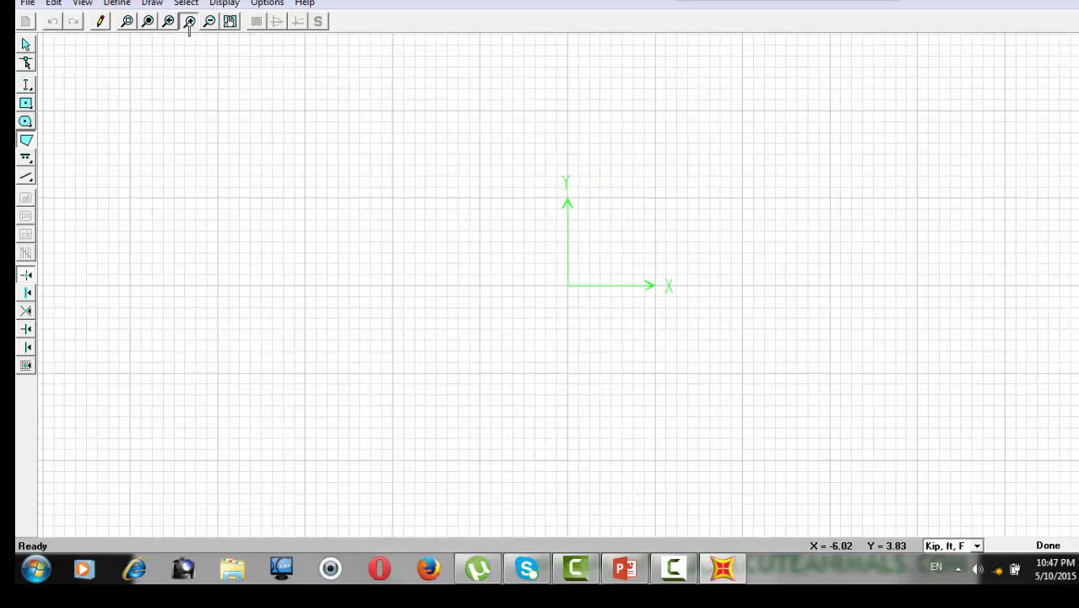
pyautogui.click(189, 23)
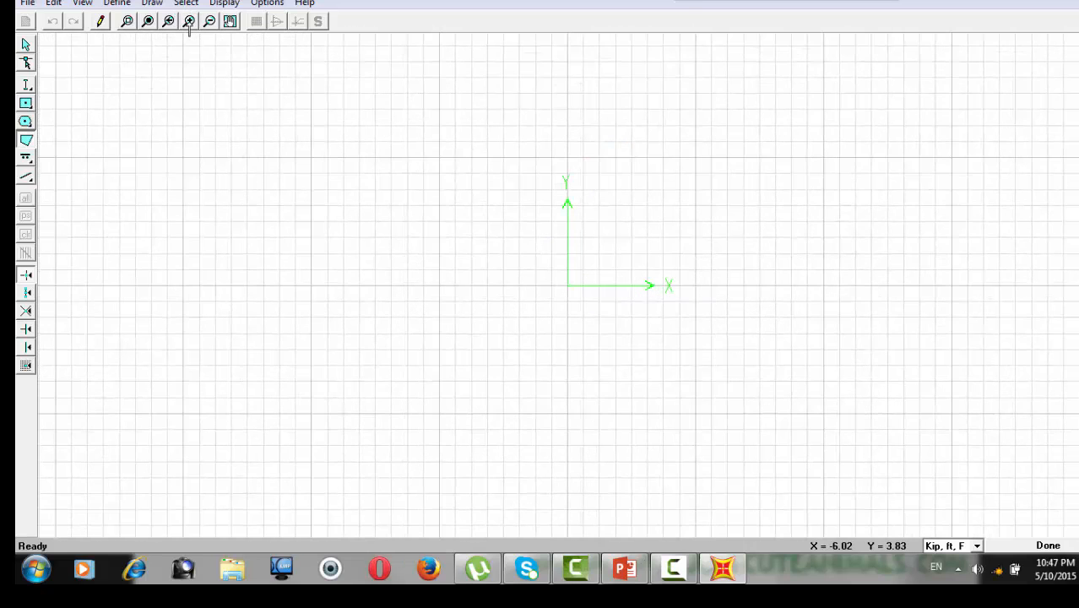
pyautogui.click(190, 24)
pyautogui.click(189, 24)
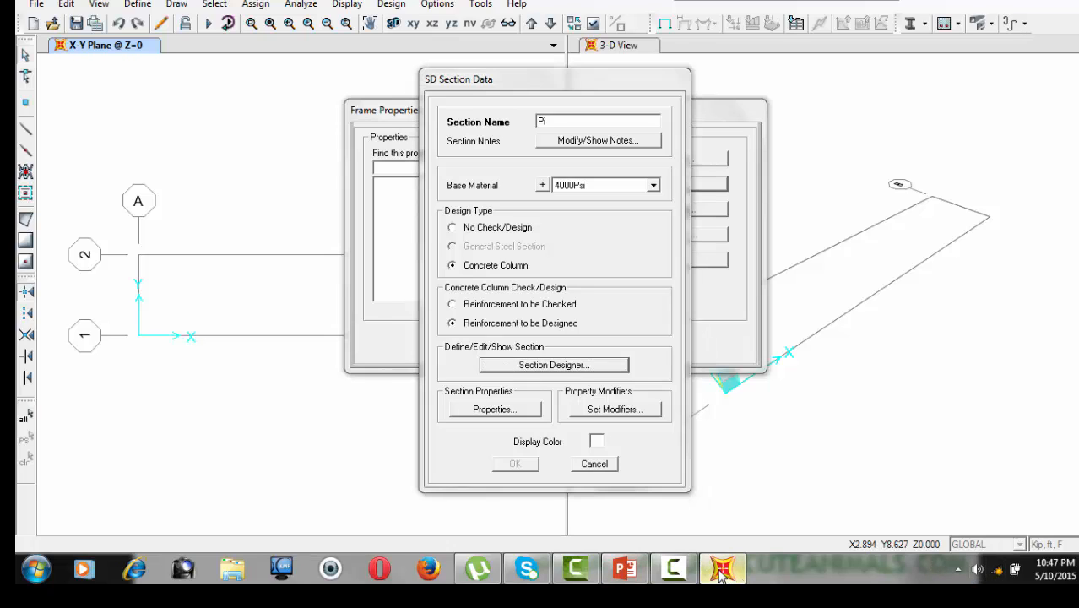
# Step: Open section Pi in the Section Designer and maximize the drawing window
pyautogui.click(535, 368)
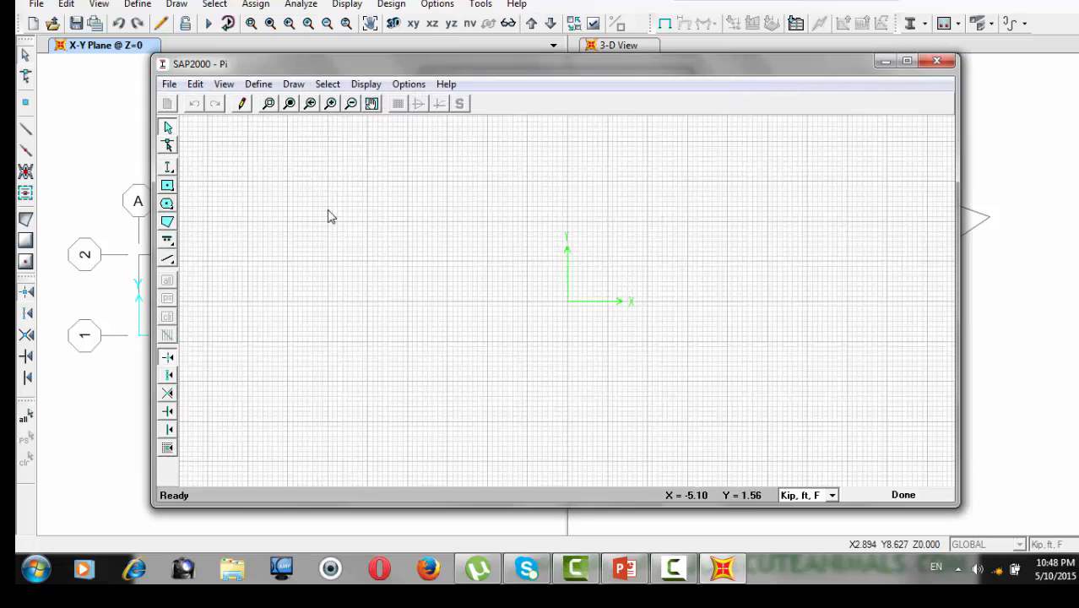
pyautogui.click(331, 104)
pyautogui.click(331, 104)
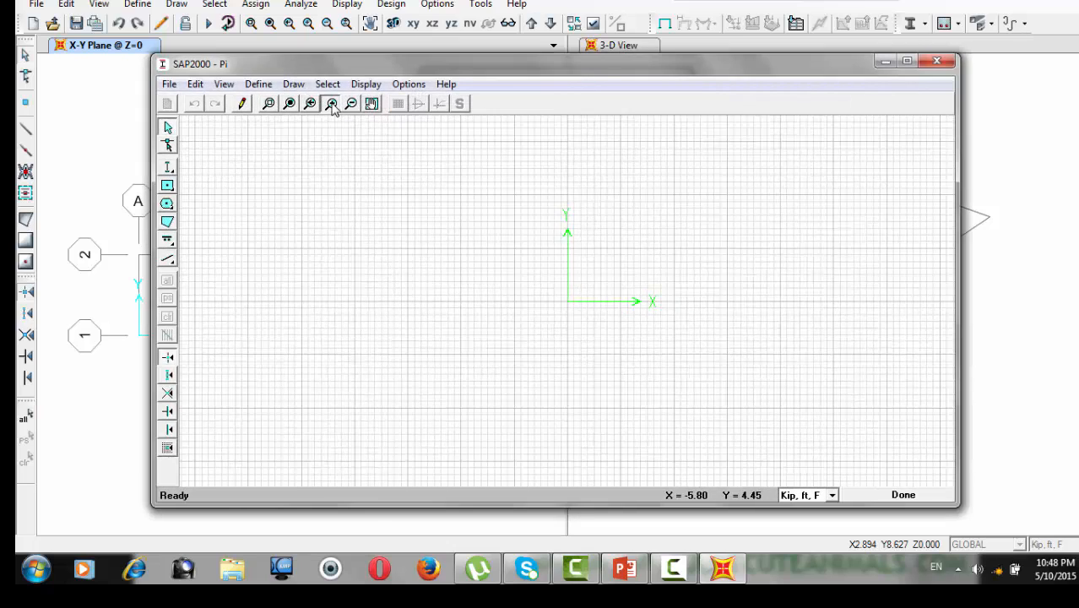
pyautogui.click(331, 104)
pyautogui.click(332, 103)
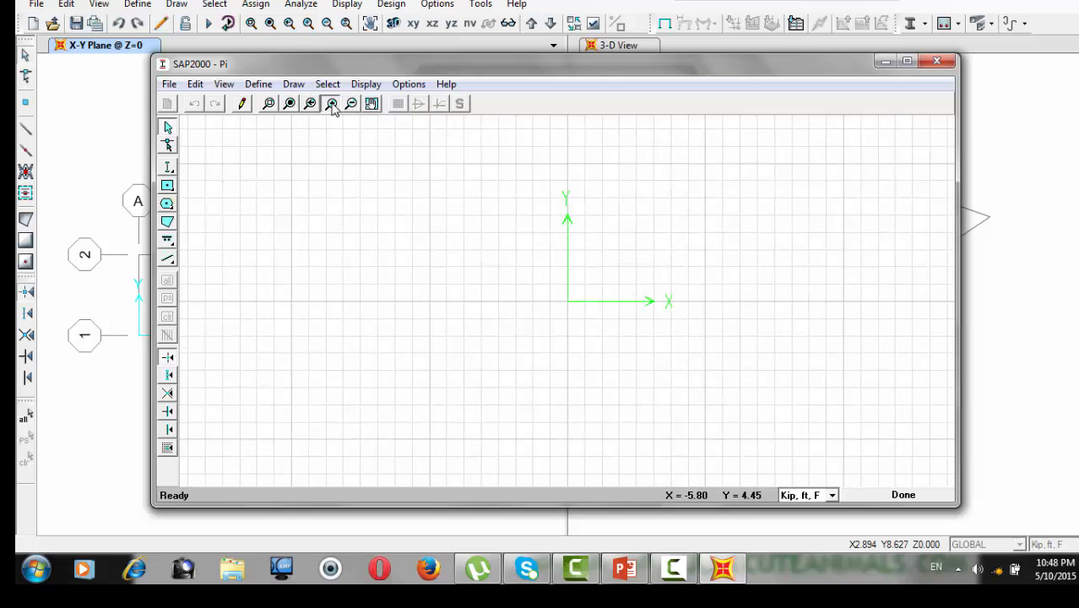
pyautogui.click(331, 103)
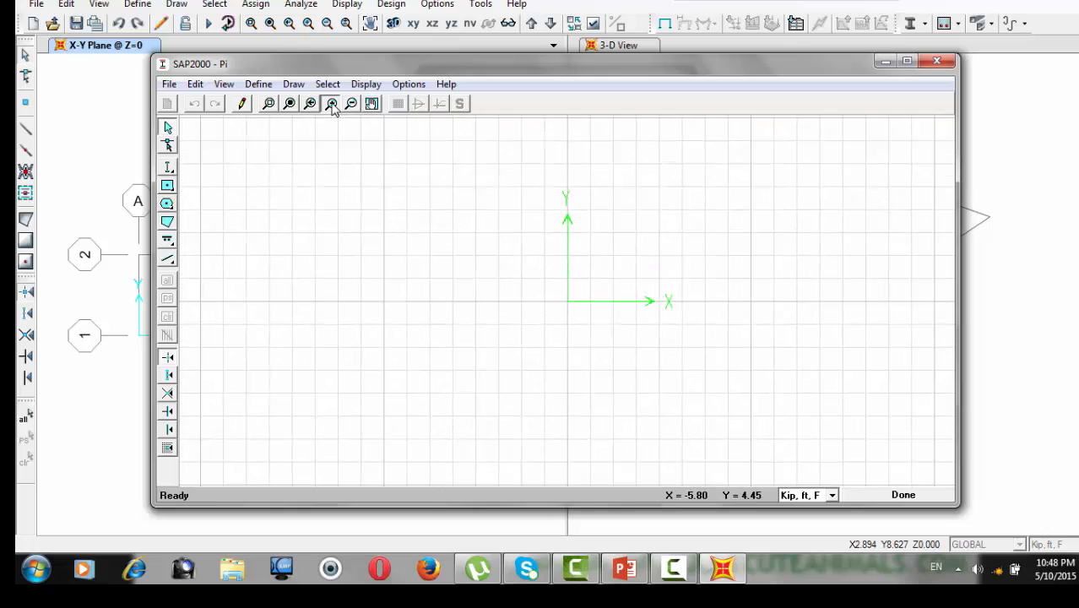
pyautogui.click(904, 64)
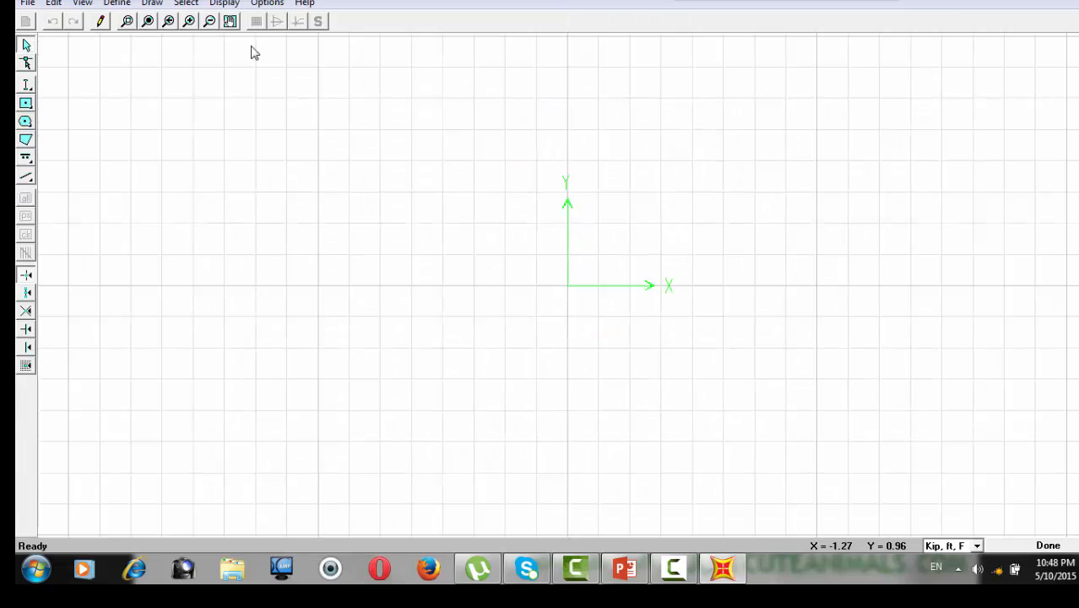
# Step: Turn on snapping to the fine grid and snapping to perpendicular in the Section Designer
pyautogui.click(189, 21)
pyautogui.click(189, 21)
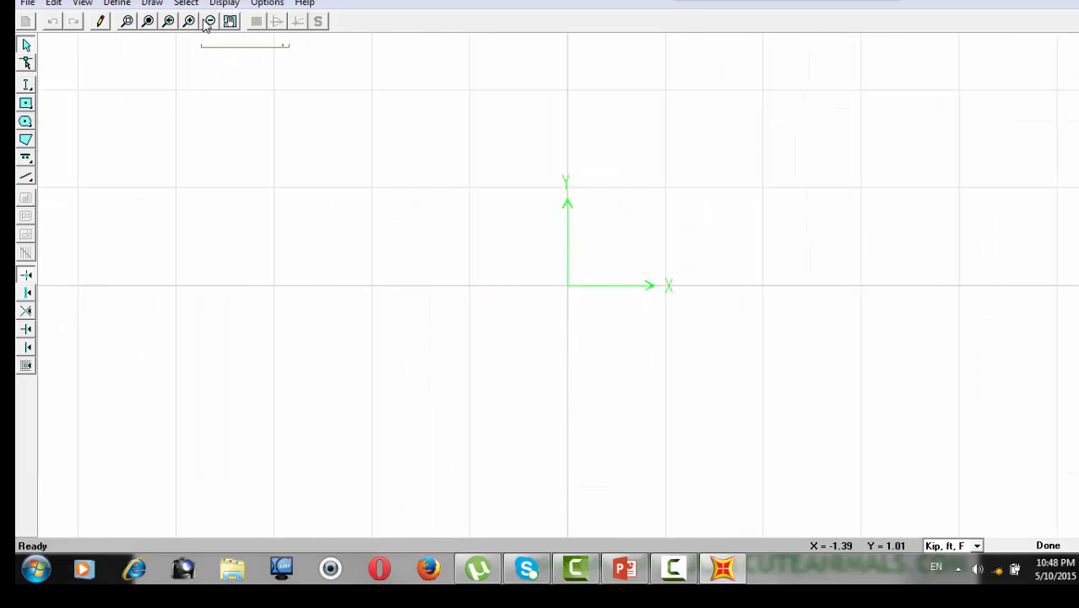
pyautogui.click(210, 21)
pyautogui.click(209, 21)
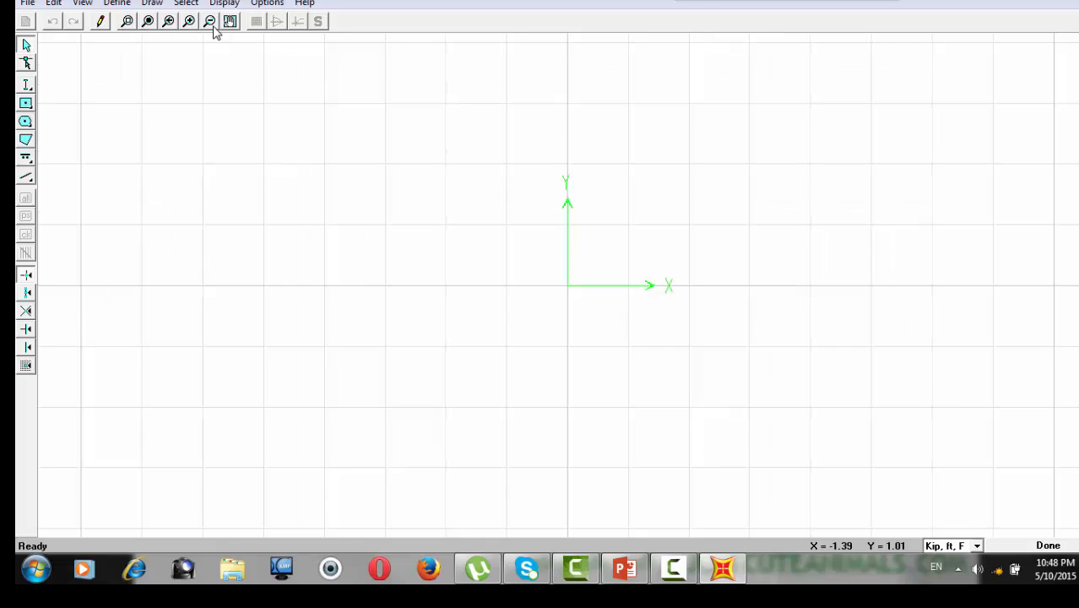
pyautogui.click(209, 21)
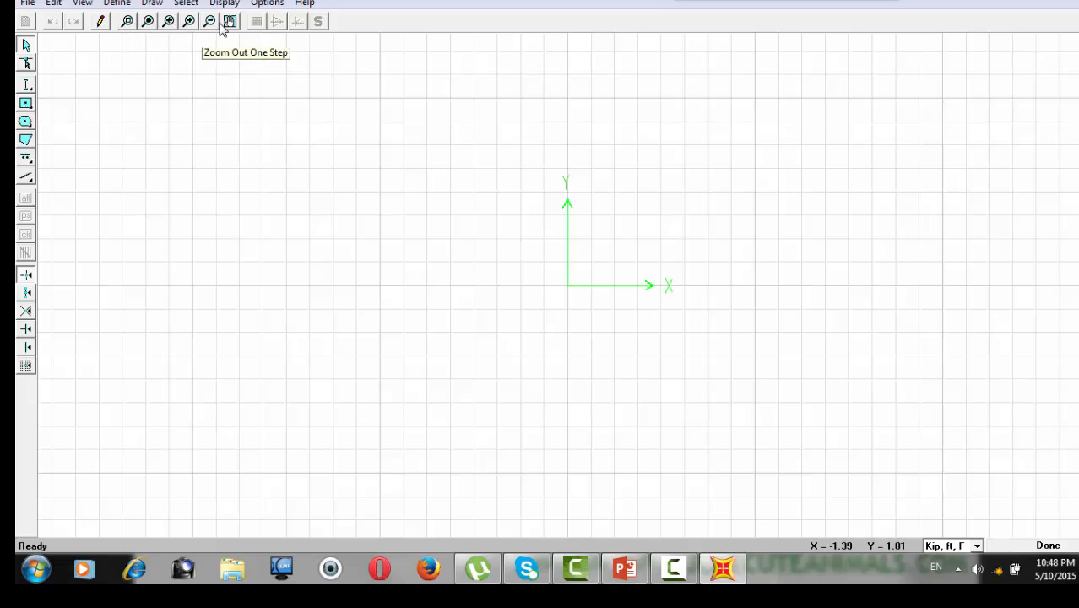
pyautogui.click(229, 21)
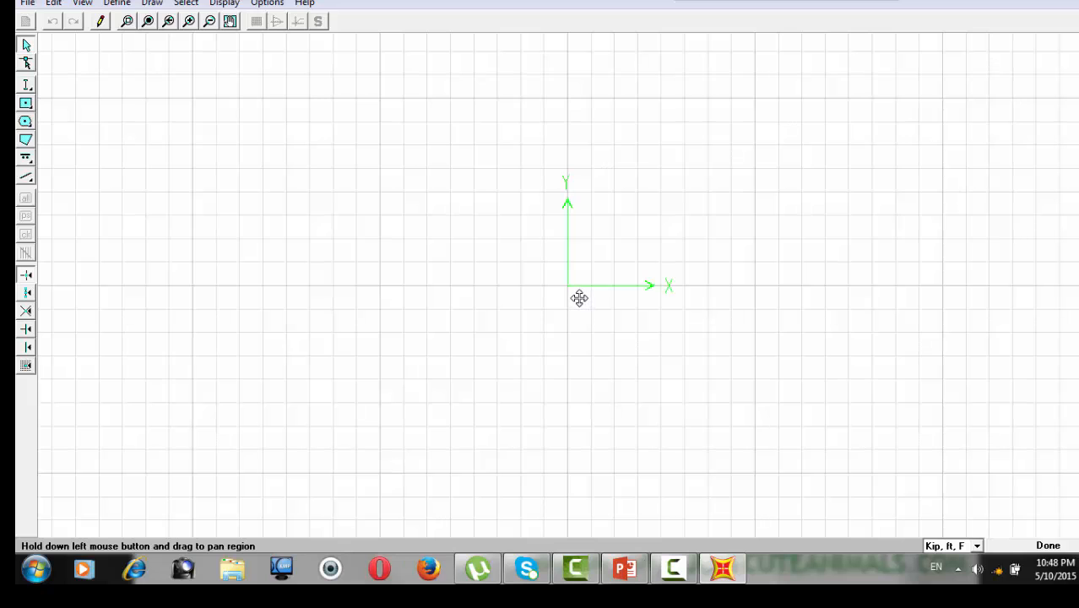
pyautogui.moveTo(574, 287); pyautogui.dragTo(224, 130)
pyautogui.moveTo(223, 130); pyautogui.dragTo(128, 74)
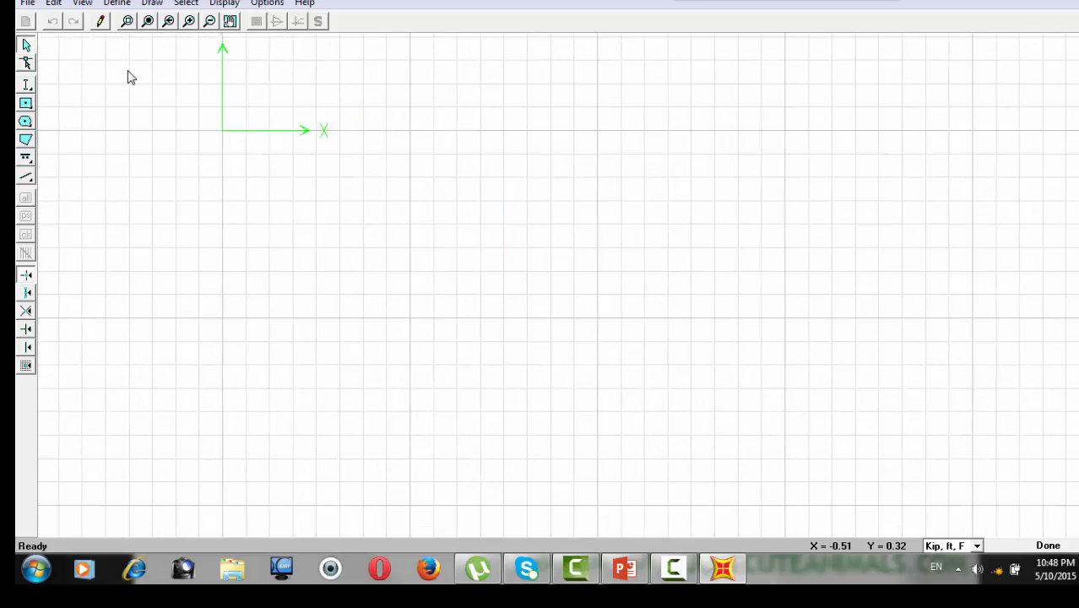
pyautogui.click(228, 22)
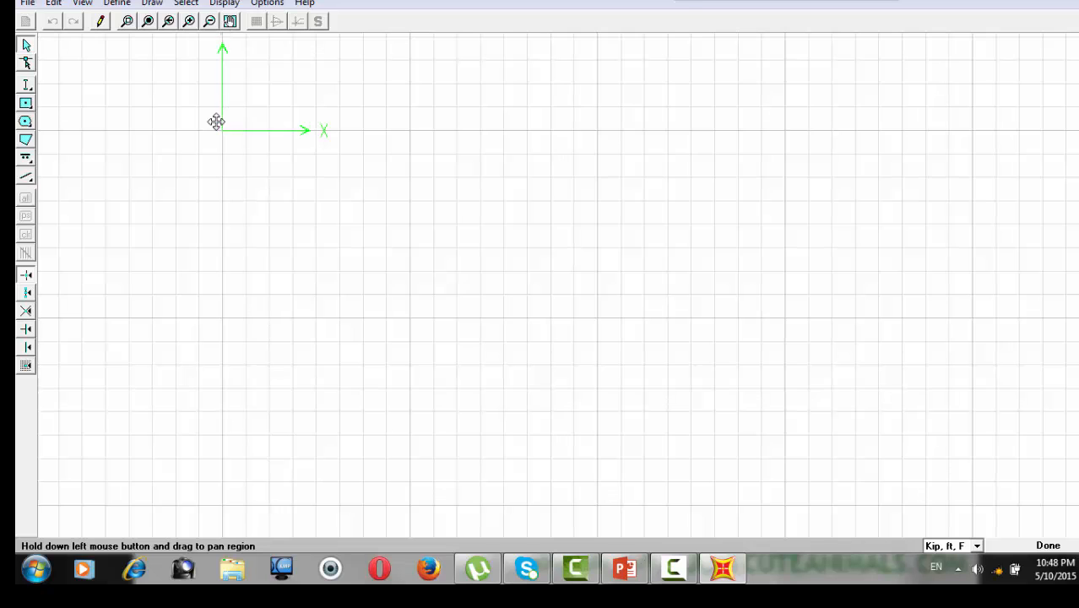
pyautogui.moveTo(215, 121); pyautogui.dragTo(95, 55)
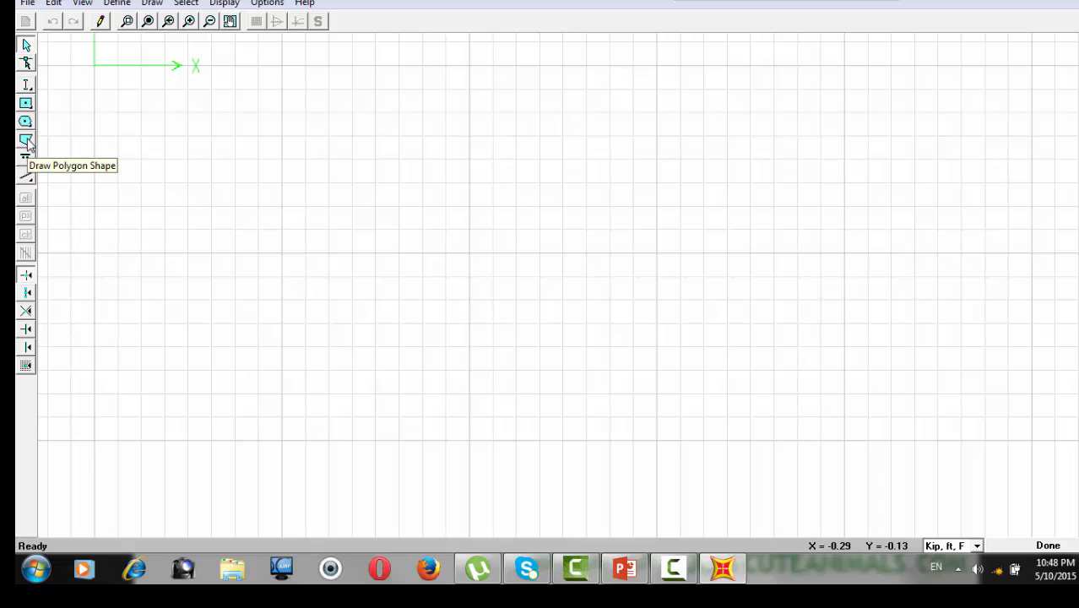
pyautogui.click(26, 366)
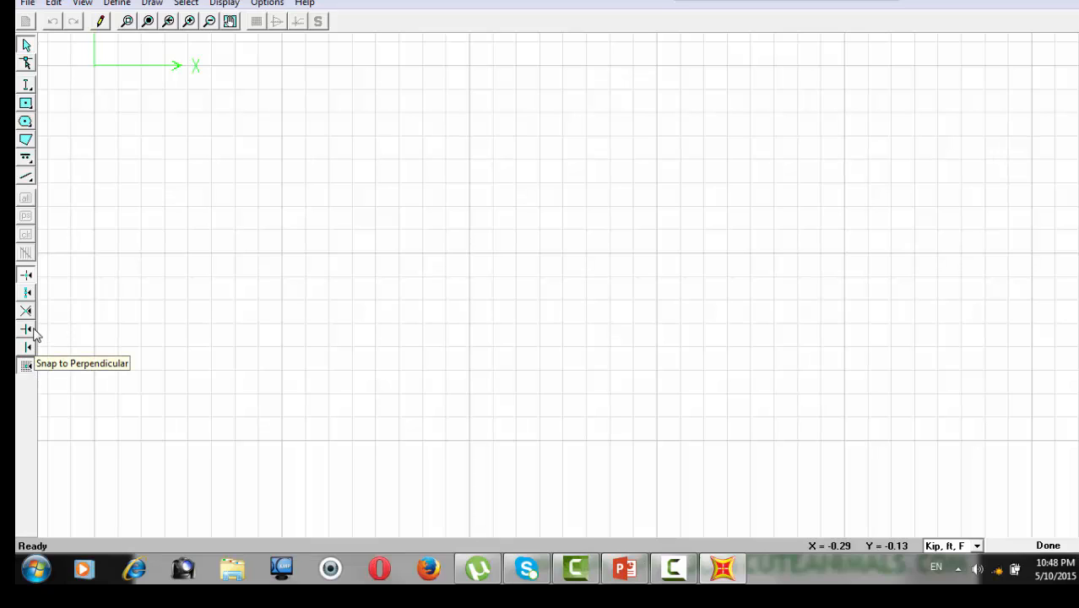
pyautogui.click(32, 334)
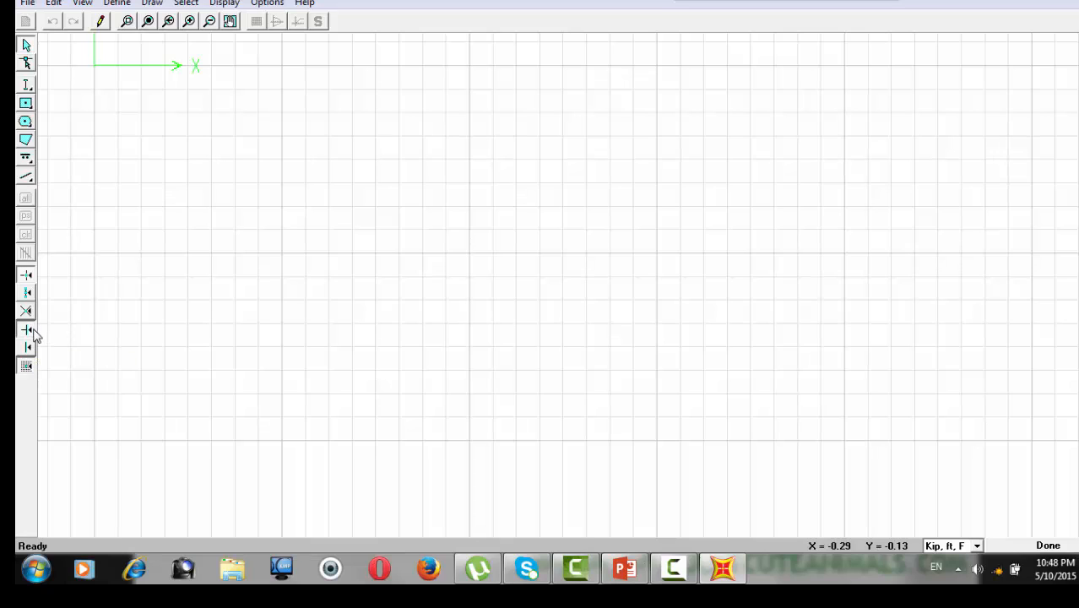
# Step: Start a polygon shape at the origin and switch the units to Kip, in, F
pyautogui.click(27, 141)
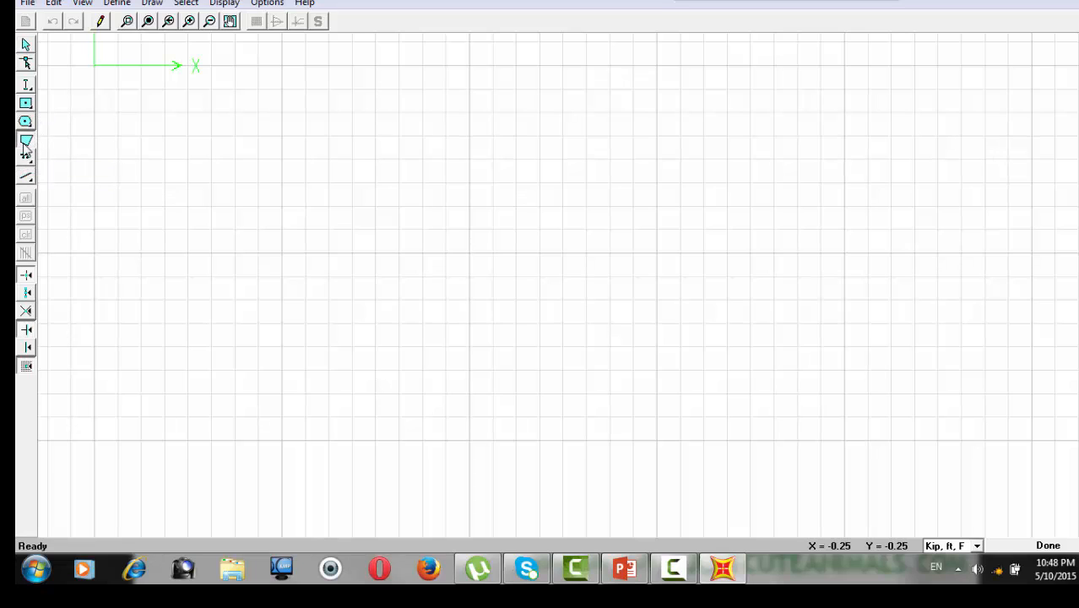
pyautogui.click(94, 67)
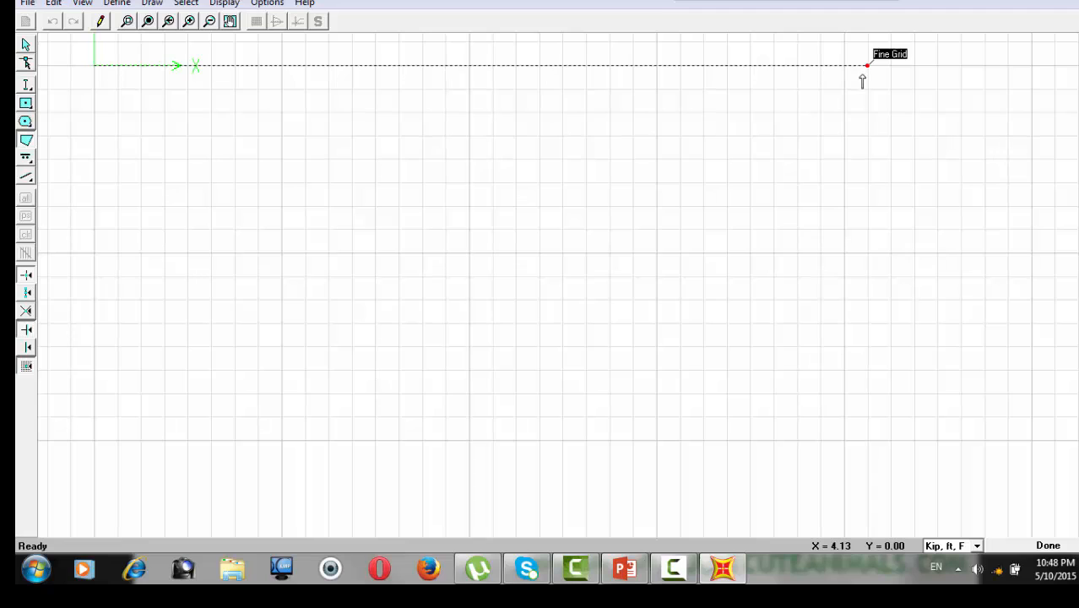
pyautogui.click(977, 546)
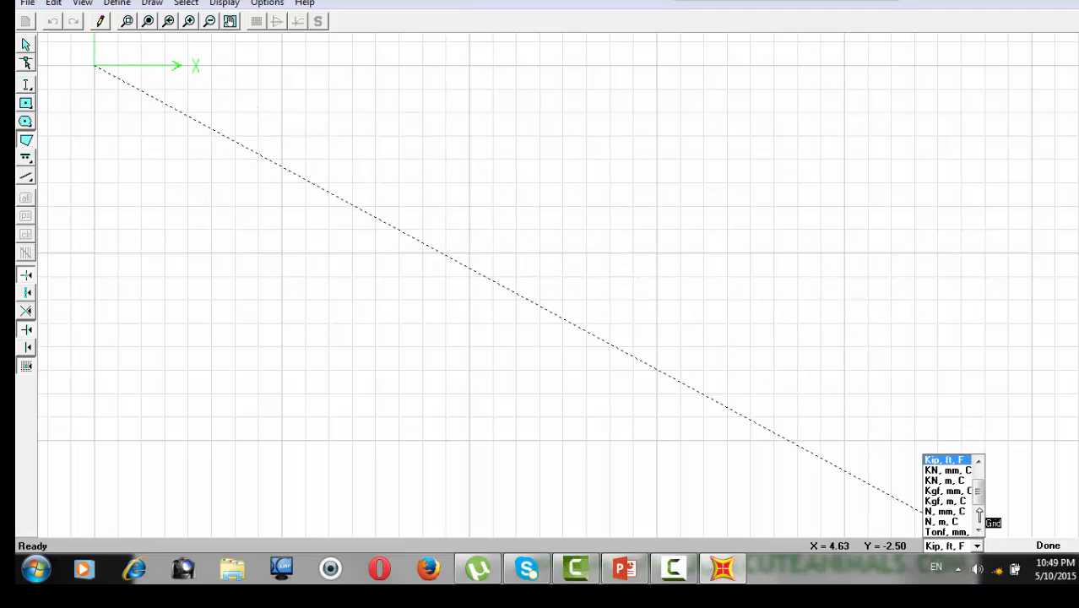
pyautogui.moveTo(979, 501); pyautogui.dragTo(978, 496)
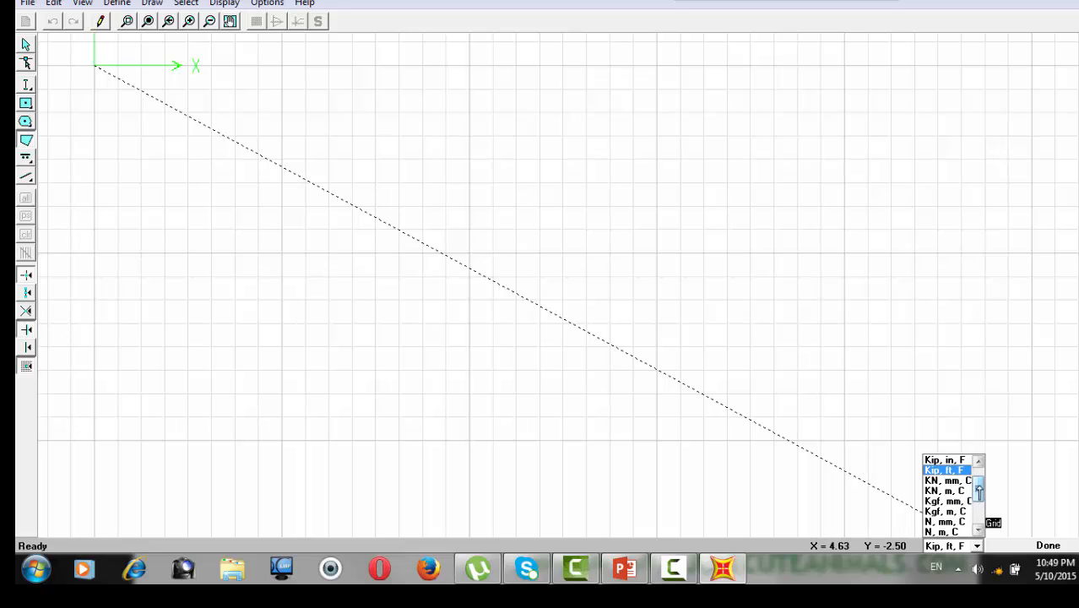
pyautogui.click(961, 461)
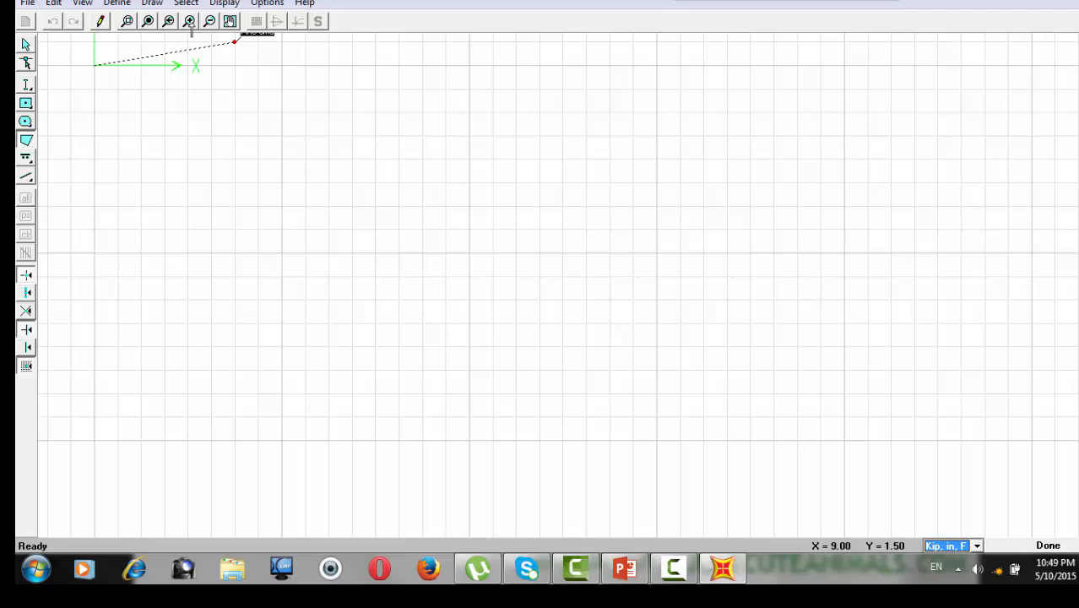
# Step: Complete the polygon as a 30 by 3 in rectangular flange with corners at (30, 0), (30, -3) and (0, -3)
pyautogui.click(189, 22)
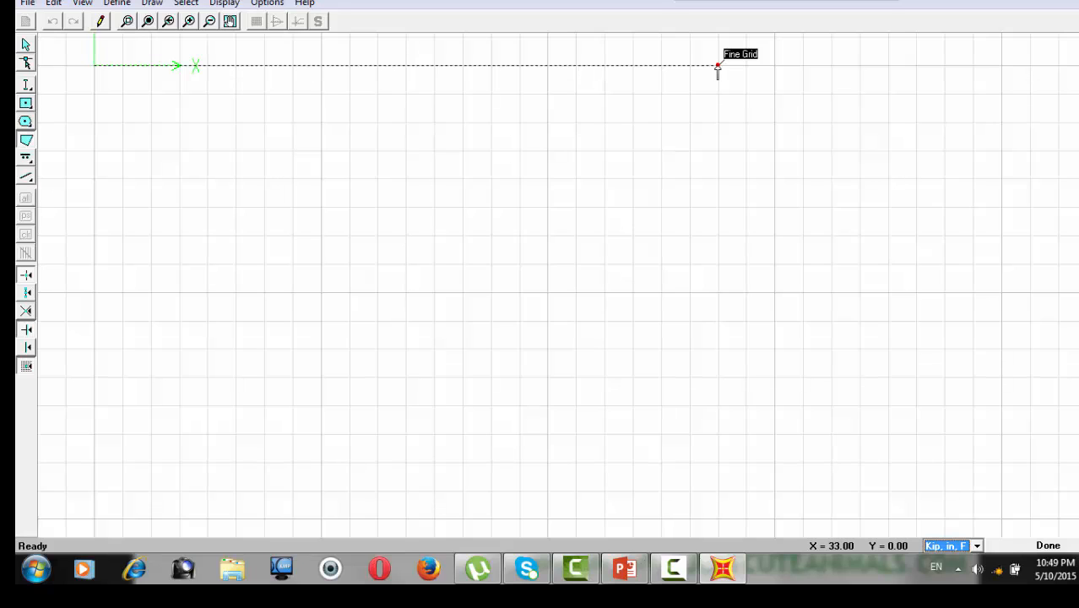
pyautogui.click(661, 66)
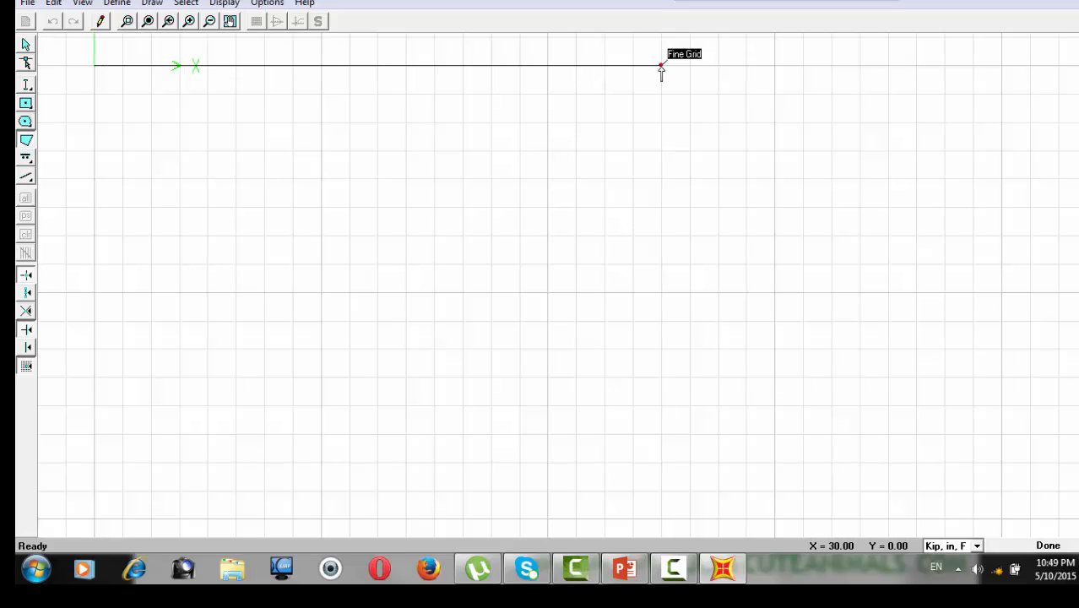
pyautogui.click(661, 123)
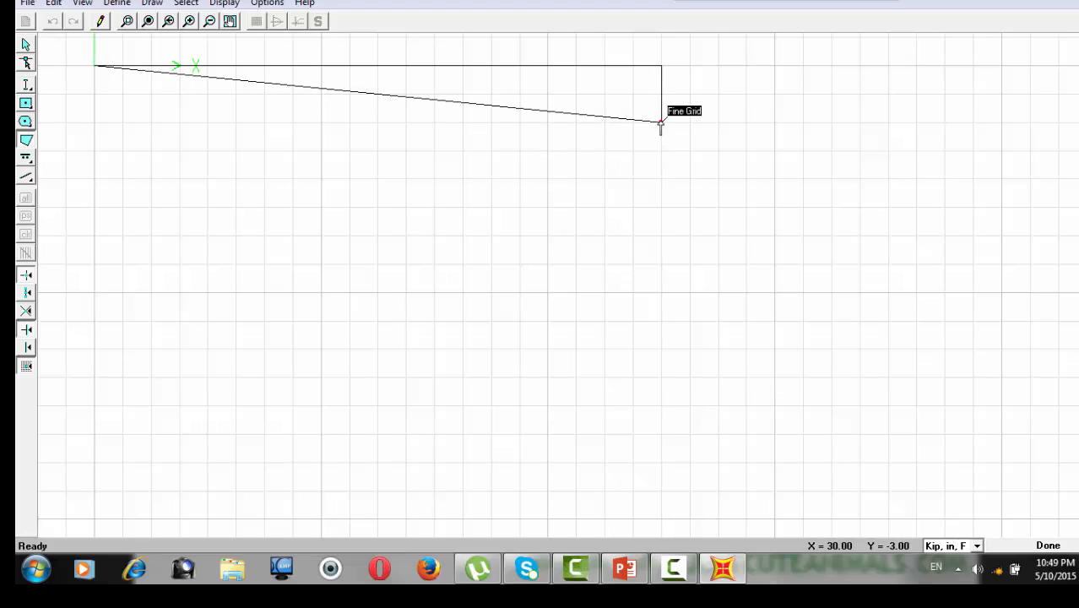
pyautogui.click(96, 123)
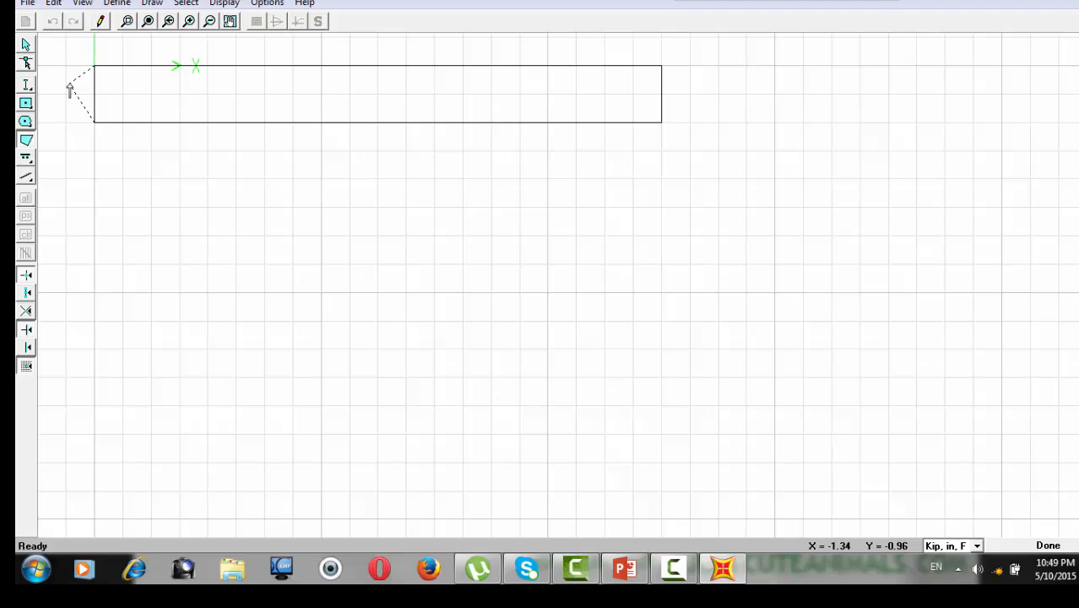
pyautogui.press('Return')
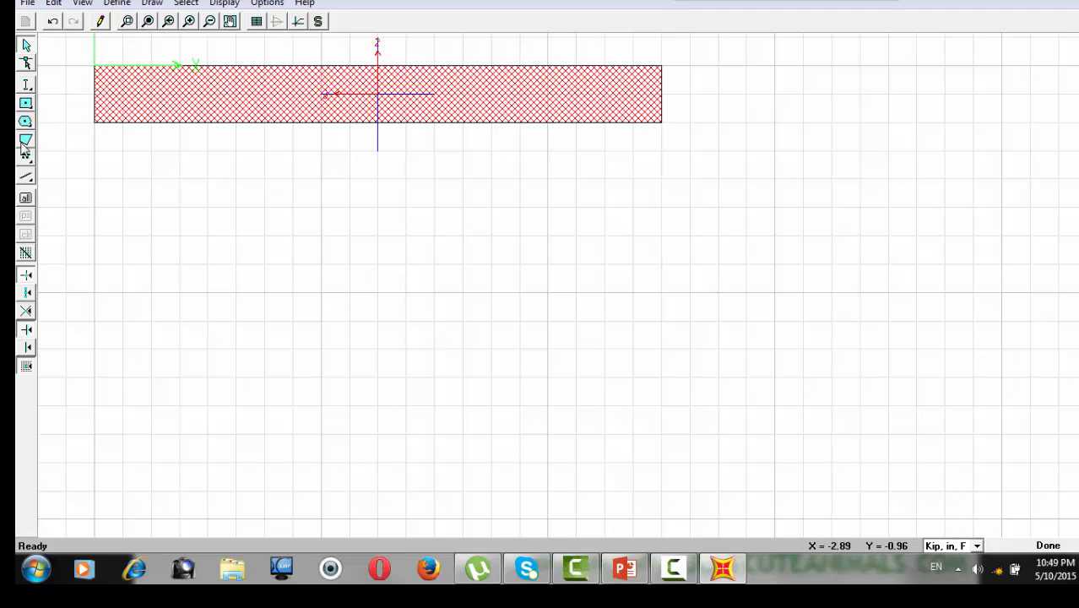
# Step: Activate the polygon shape tool again and turn off snapping to the fine grid
pyautogui.click(25, 140)
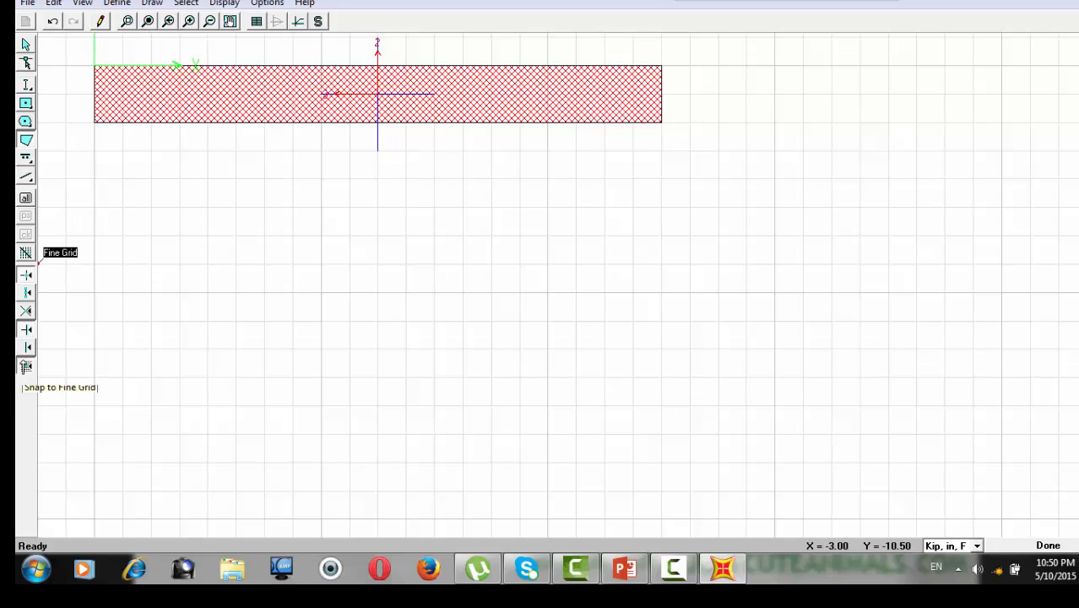
pyautogui.click(25, 365)
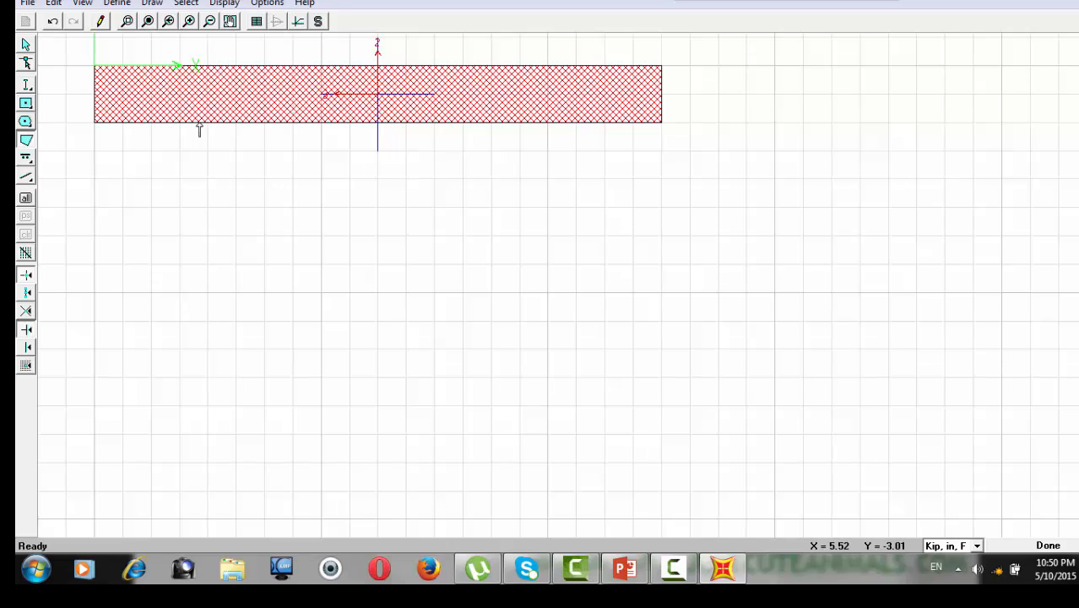
pyautogui.click(199, 124)
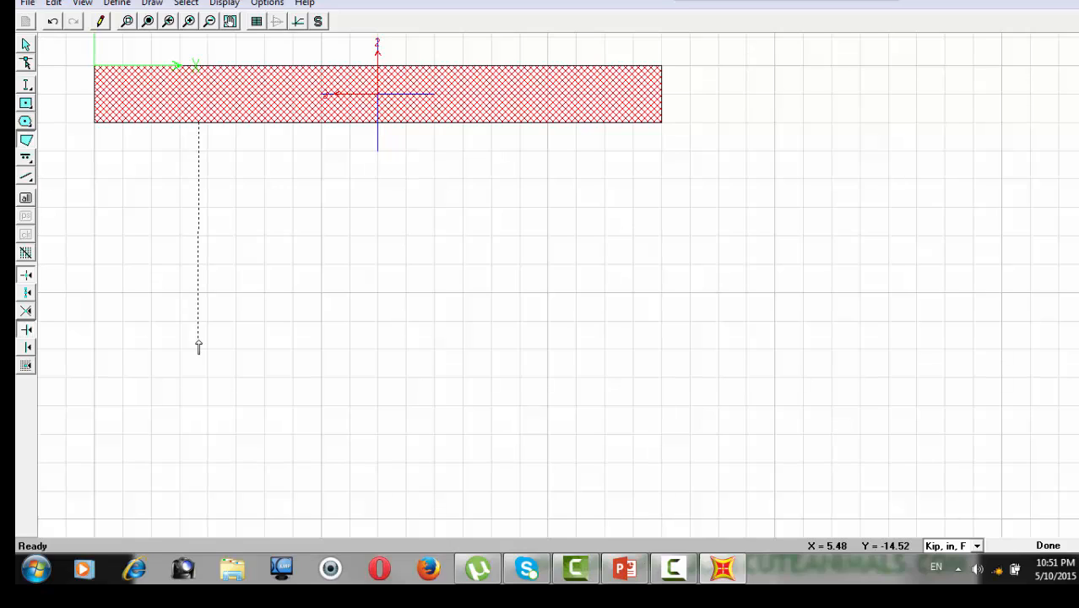
pyautogui.click(198, 346)
pyautogui.press('Escape')
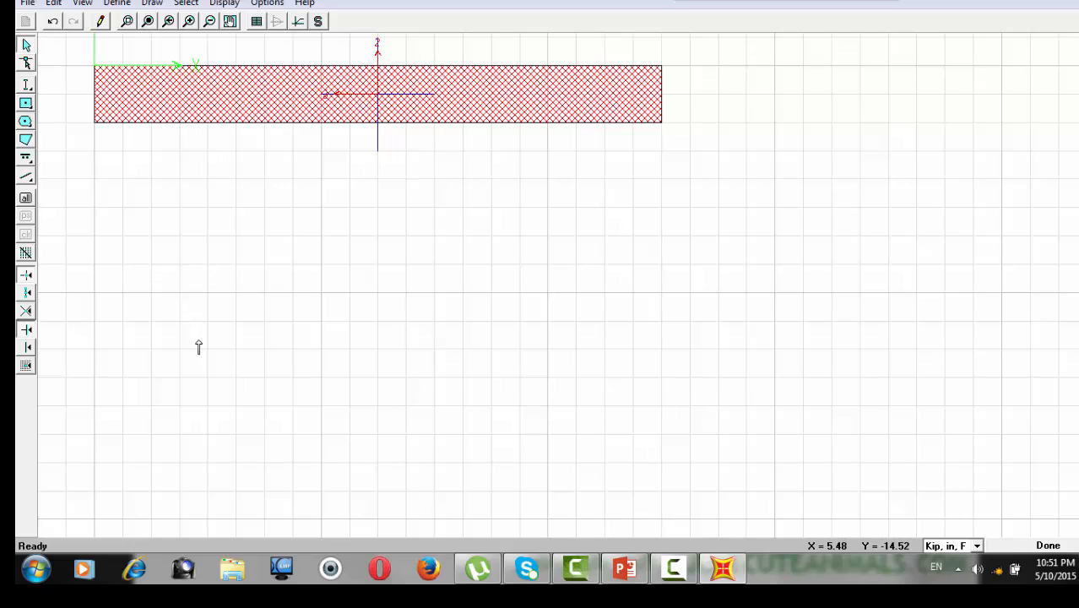
# Step: Draw the left web as a polygon with corners at about (5.52, -3.06), (5.52, -14.02), (8.50, -14.02) and (8.50, -3.00)
pyautogui.click(25, 140)
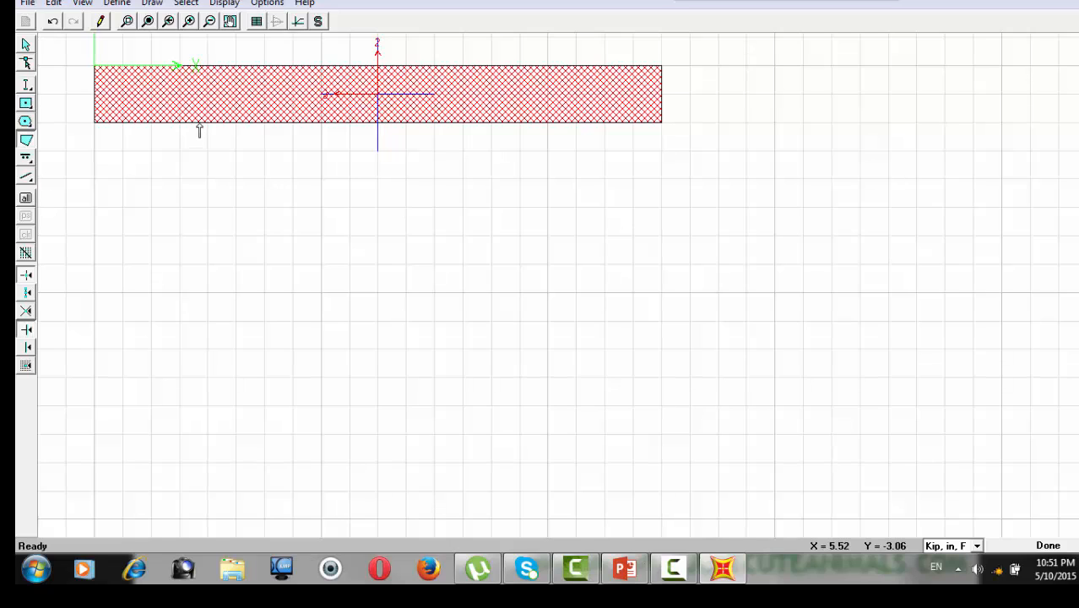
pyautogui.click(200, 126)
pyautogui.click(198, 125)
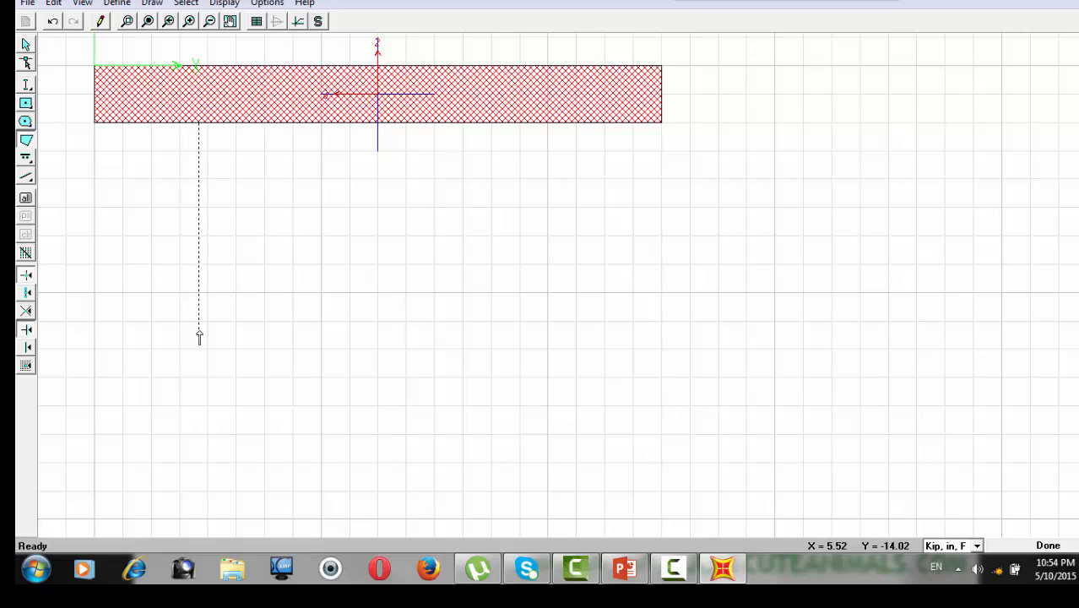
pyautogui.click(199, 332)
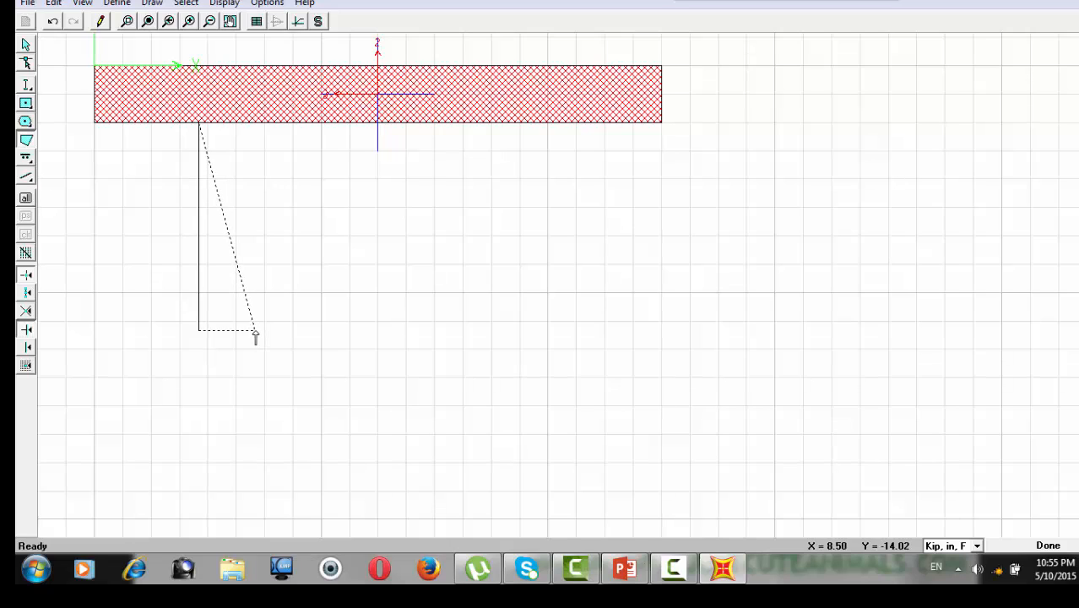
pyautogui.click(255, 331)
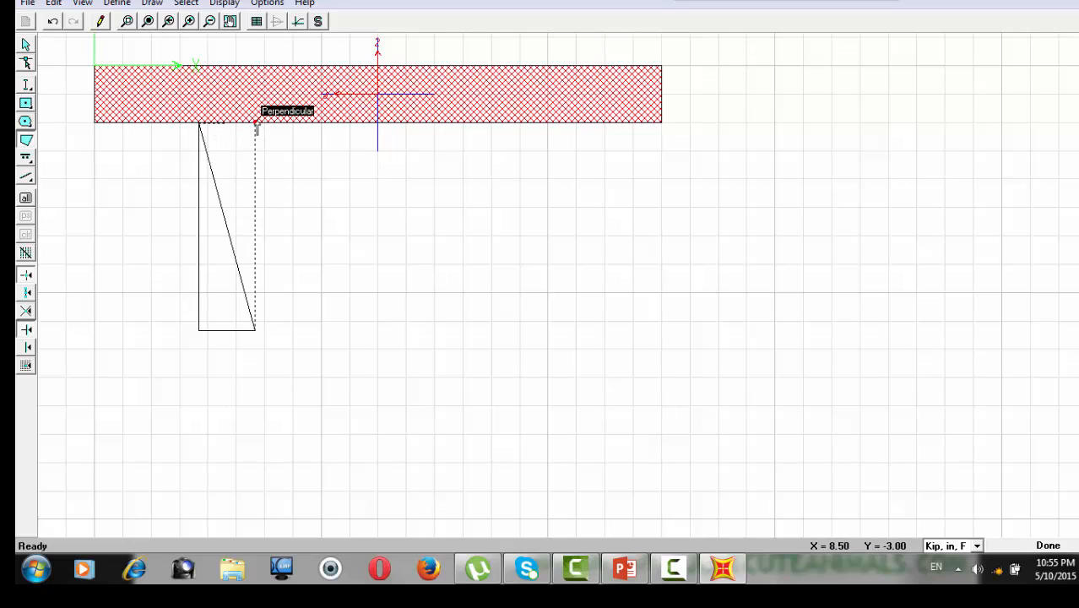
pyautogui.doubleClick(256, 124)
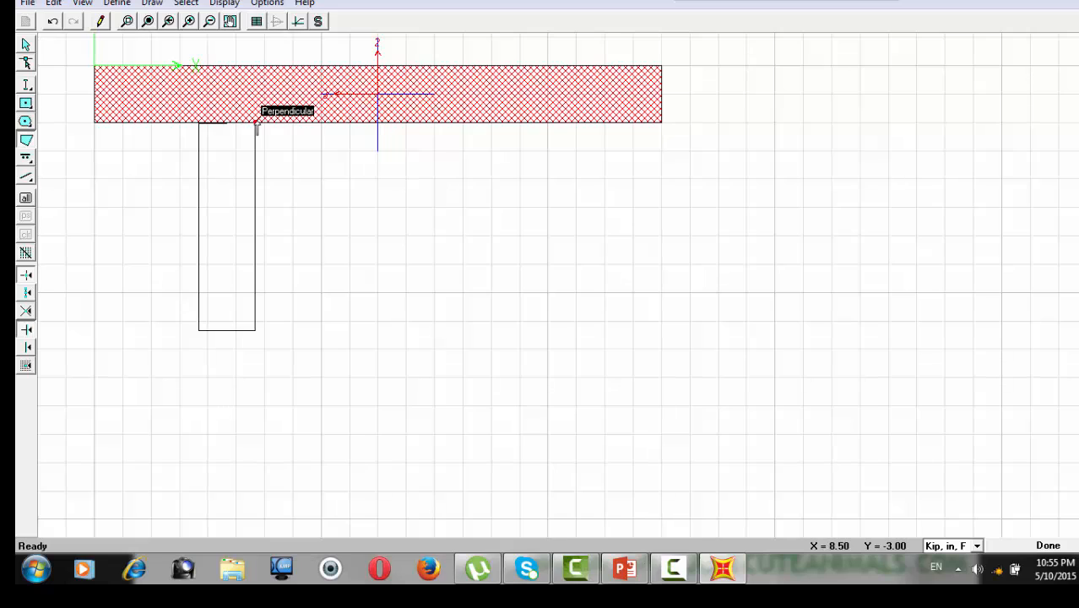
# Step: Try to reshape the left web by moving its upper-left corner onto the flange's underside
pyautogui.click(209, 147)
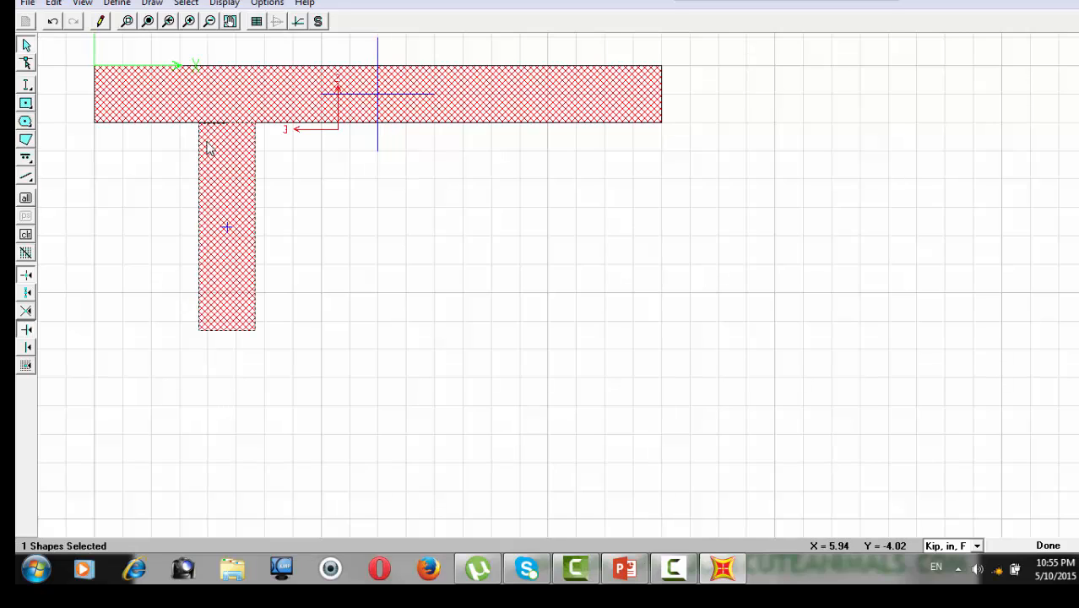
pyautogui.click(26, 65)
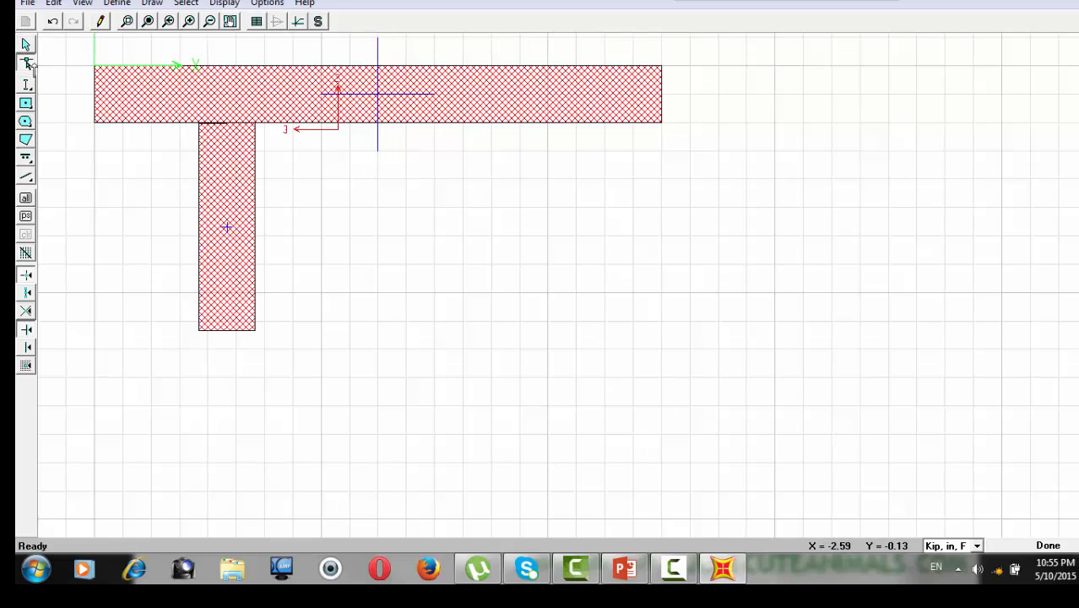
pyautogui.click(212, 150)
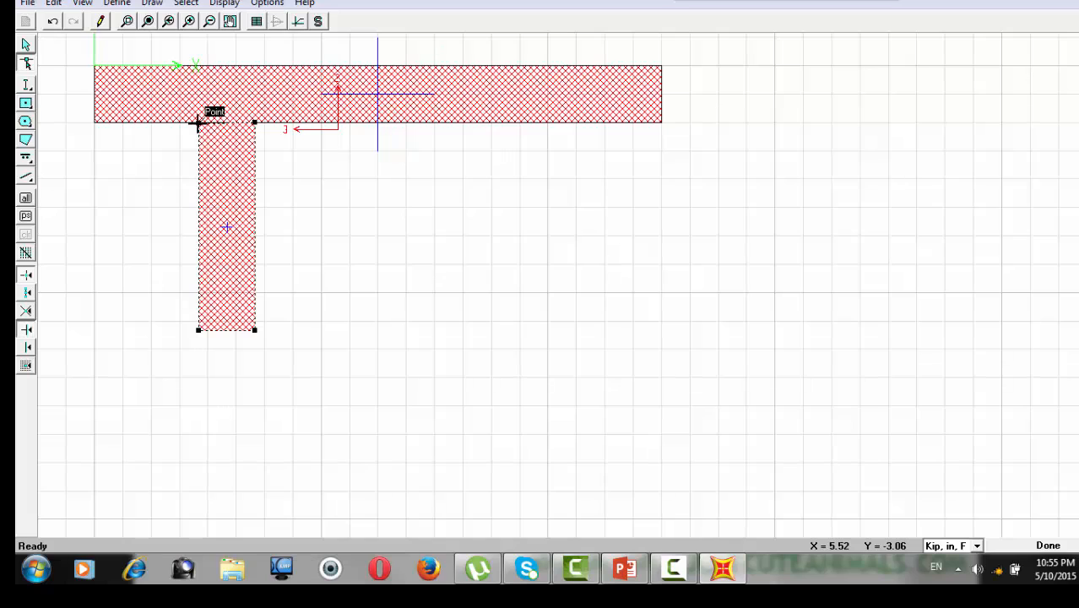
pyautogui.click(197, 123)
pyautogui.click(198, 123)
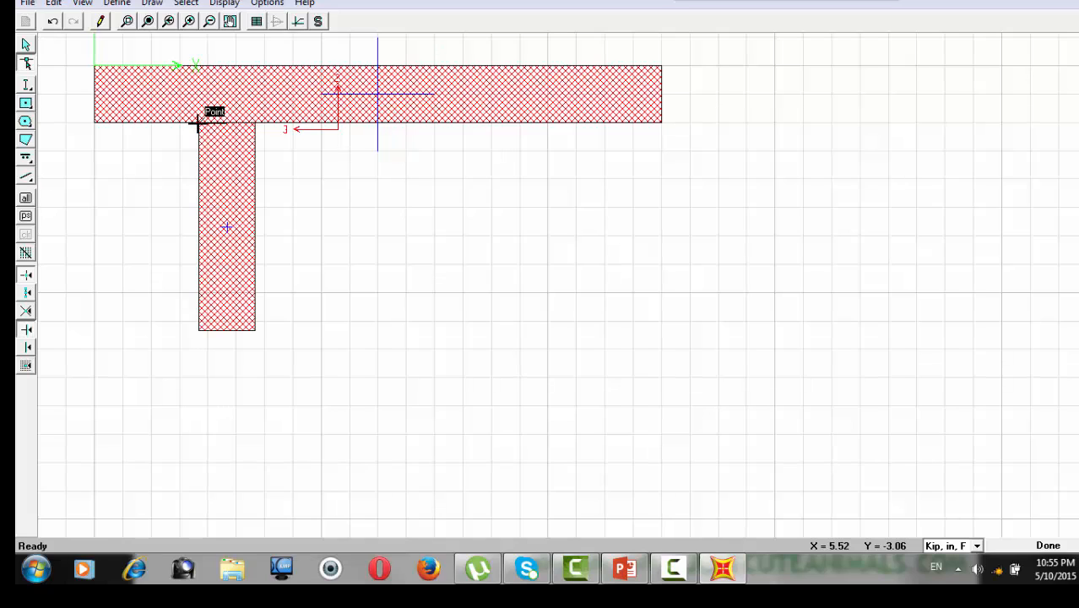
pyautogui.moveTo(196, 124)
pyautogui.mouseDown()
pyautogui.moveTo(209, 140)
pyautogui.moveTo(197, 127)
pyautogui.moveTo(193, 140)
pyautogui.moveTo(199, 124)
pyautogui.mouseUp()
pyautogui.click(181, 191)
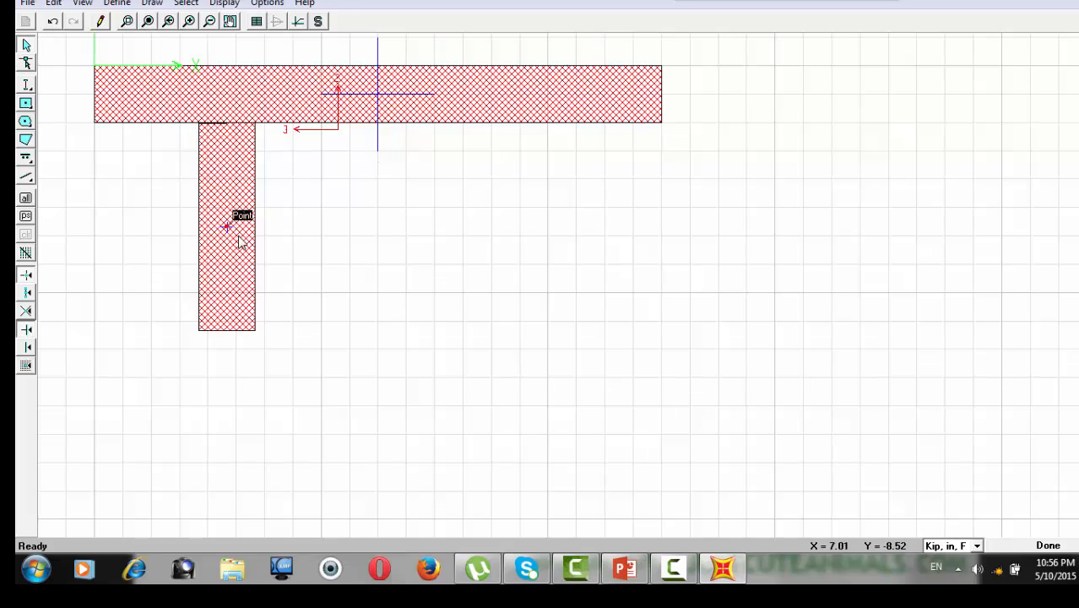
# Step: Draw the right web as a polygon about 3 in wide, from (18.50, -3.06) down to (18.50, -14.02) and (21.51, -14.02)
pyautogui.click(26, 140)
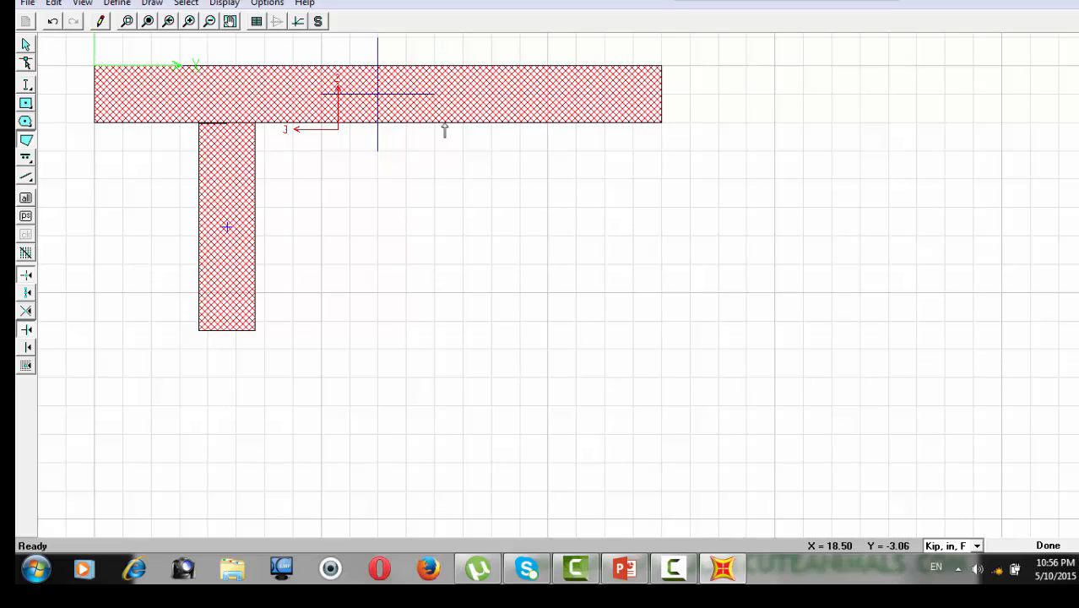
pyautogui.click(445, 130)
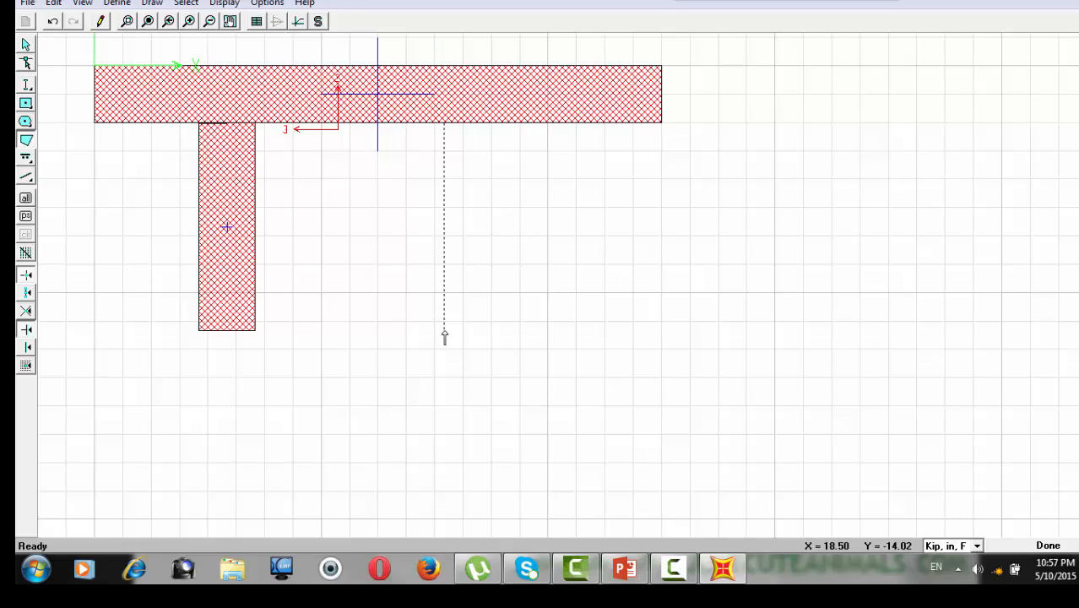
pyautogui.click(444, 334)
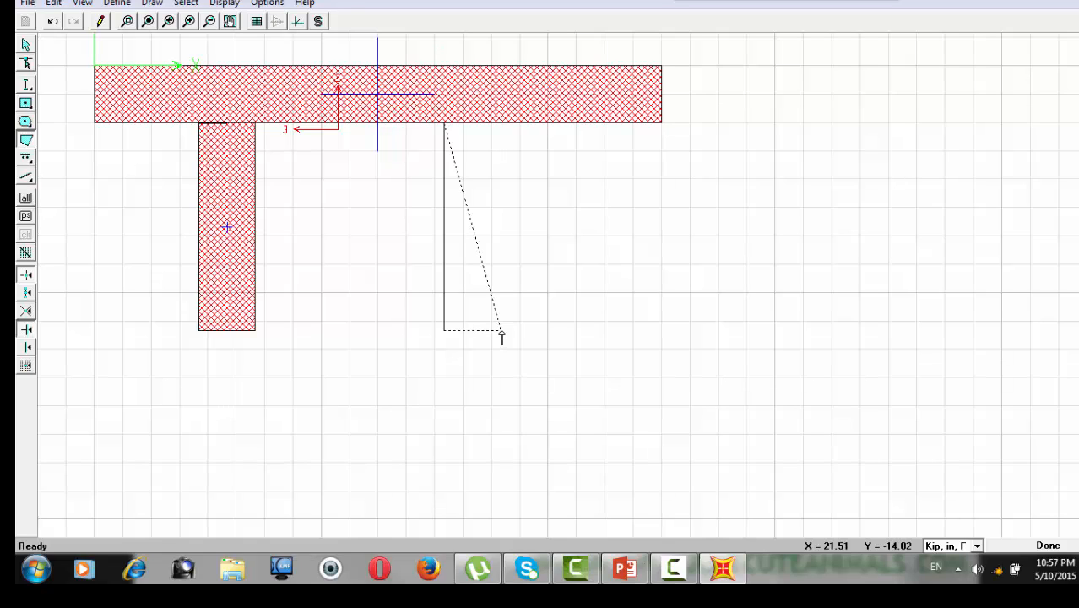
pyautogui.click(501, 331)
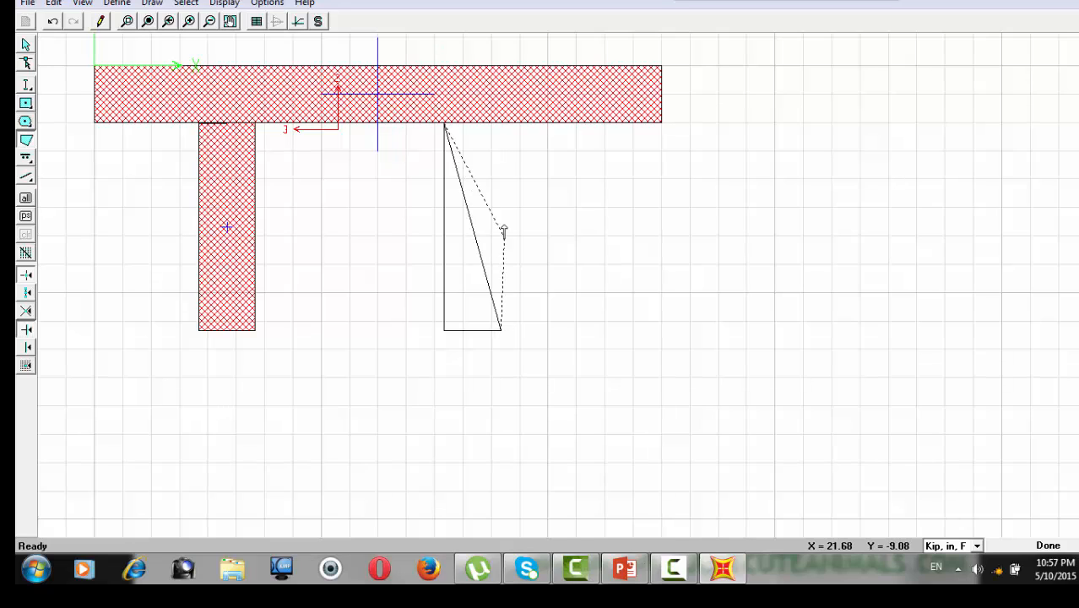
pyautogui.click(500, 127)
pyautogui.doubleClick(501, 127)
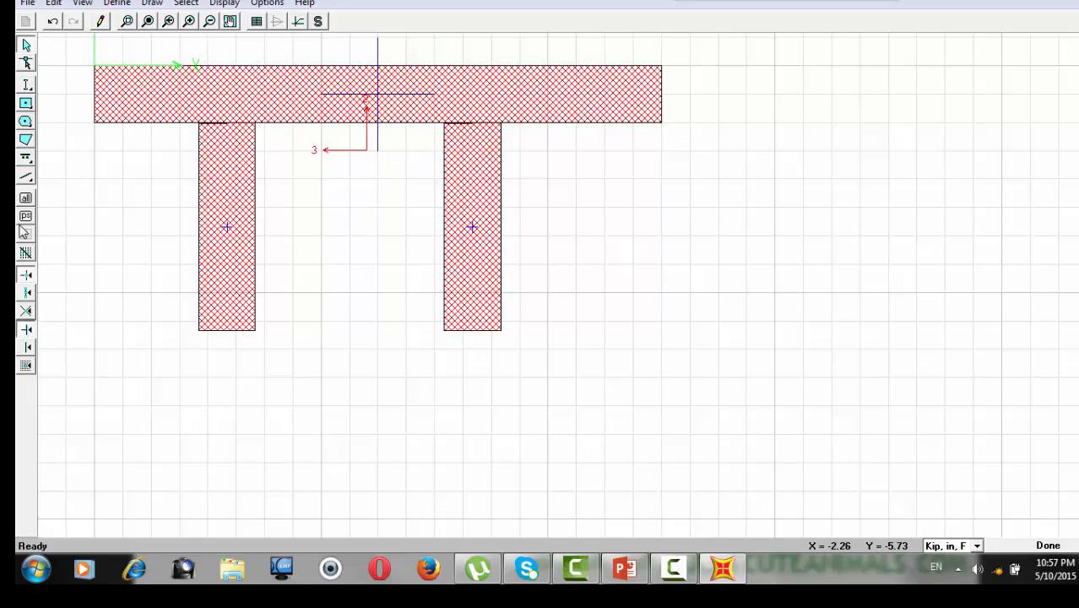
# Step: Draw a block about 3 in wide outside the left web's foot, from (5.52, -14.02) outward and up to Y = -11.13
pyautogui.click(25, 141)
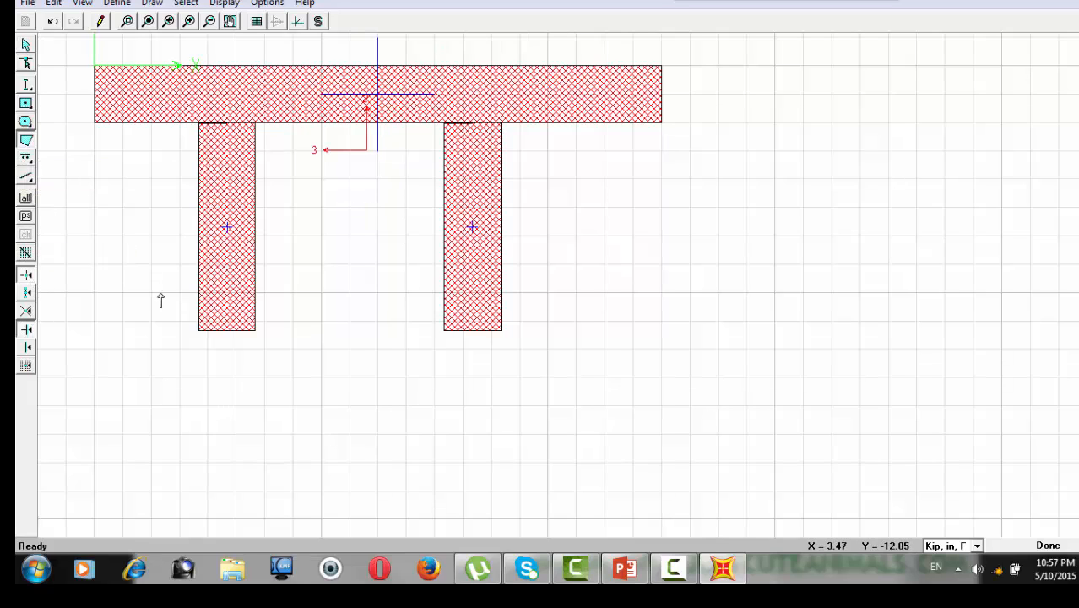
pyautogui.click(198, 330)
pyautogui.click(143, 332)
pyautogui.click(142, 277)
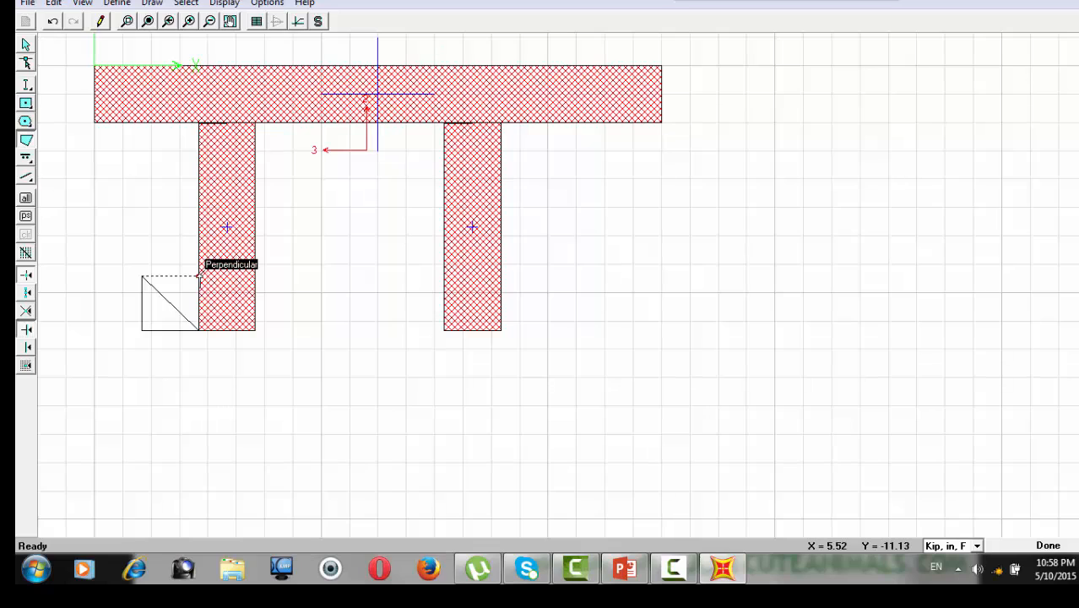
pyautogui.click(200, 275)
pyautogui.press('Return')
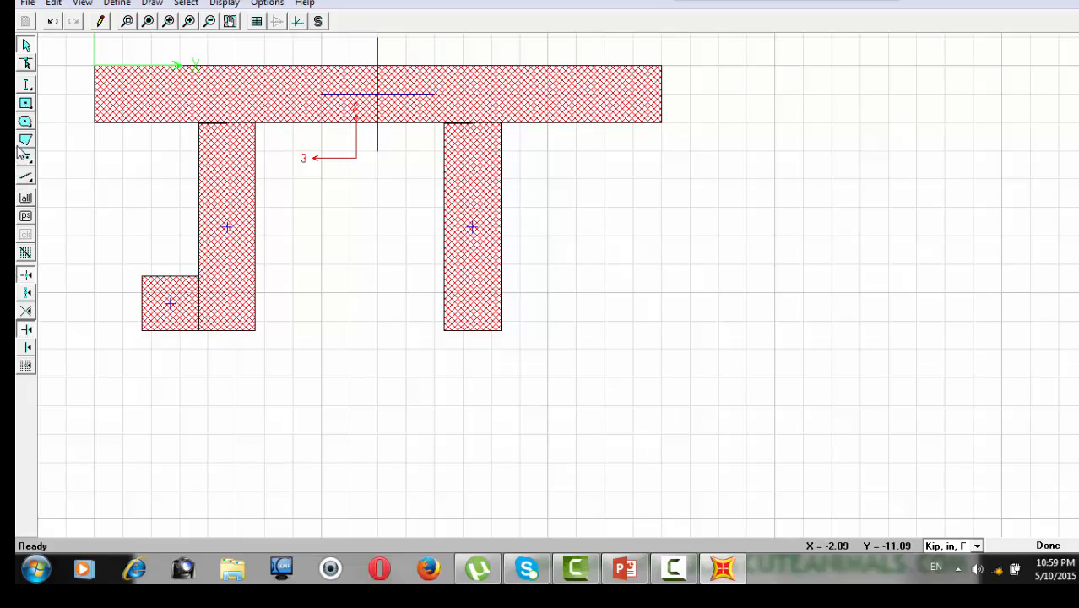
# Step: Draw a matching block outside the right web's foot, from (21.51, -14.02) to (24.52, -14.02) and up to Y = -11.17
pyautogui.click(24, 141)
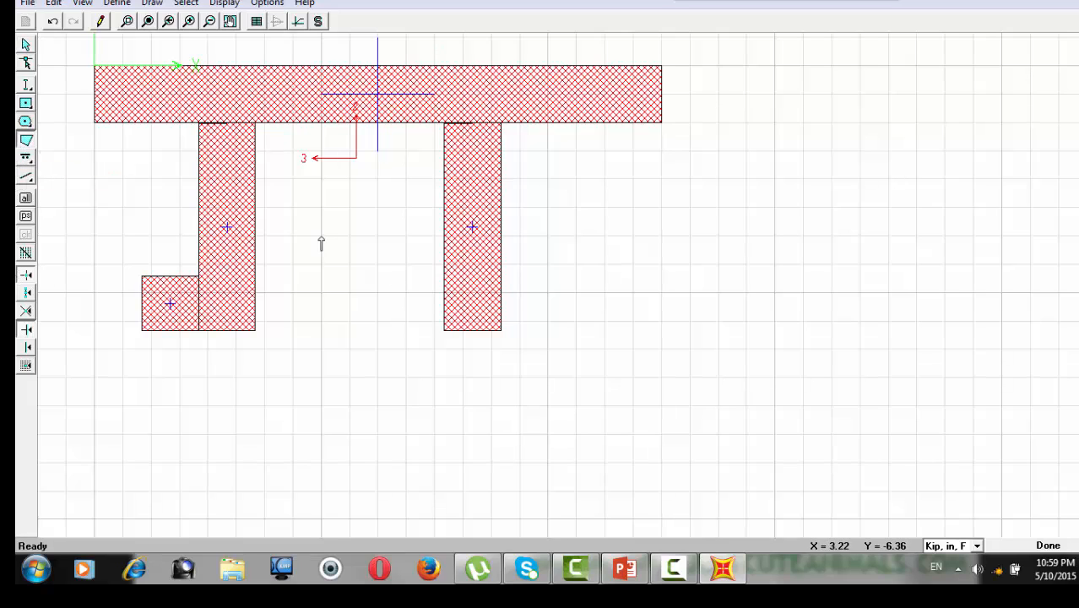
pyautogui.click(500, 330)
pyautogui.click(557, 330)
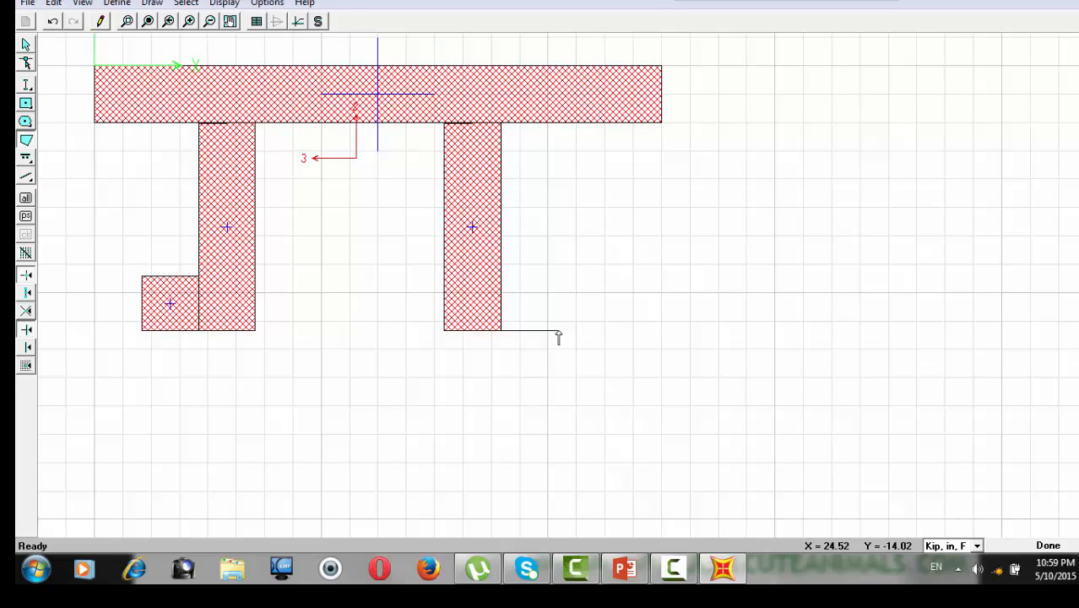
pyautogui.click(557, 278)
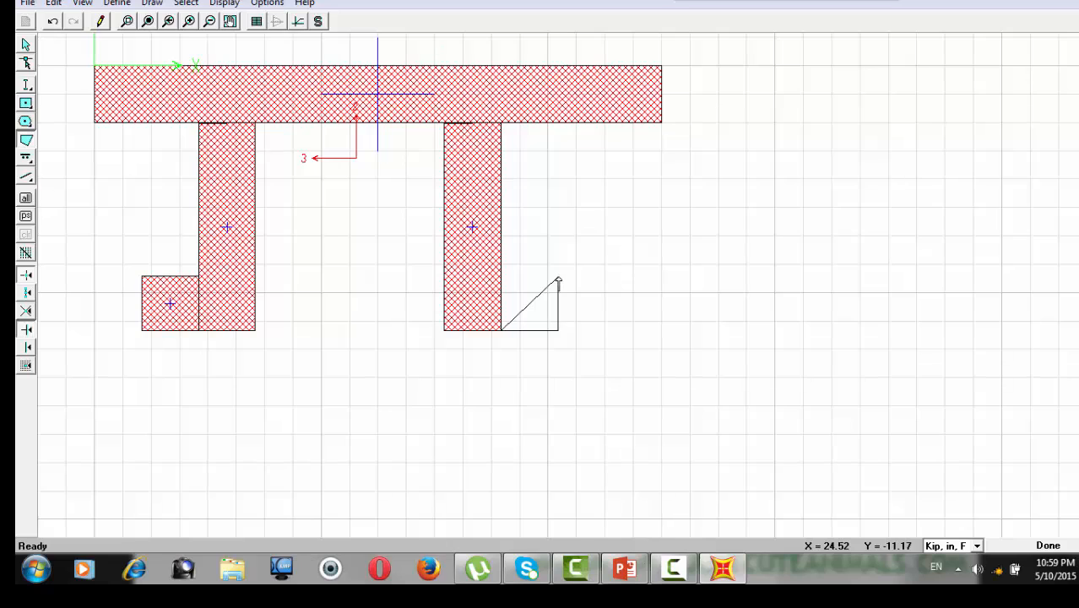
pyautogui.click(504, 279)
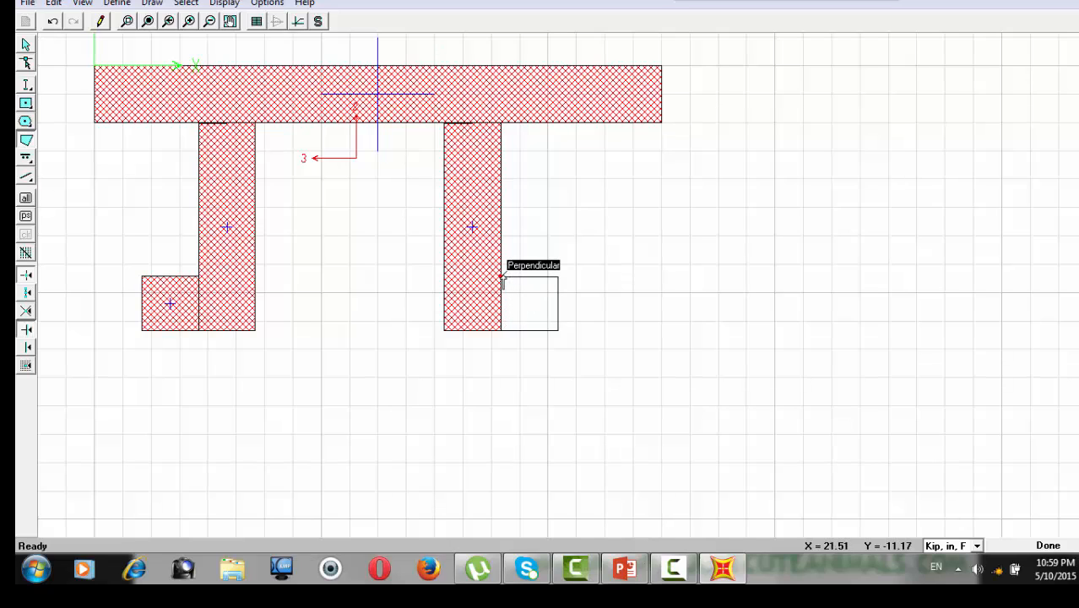
pyautogui.click(502, 284)
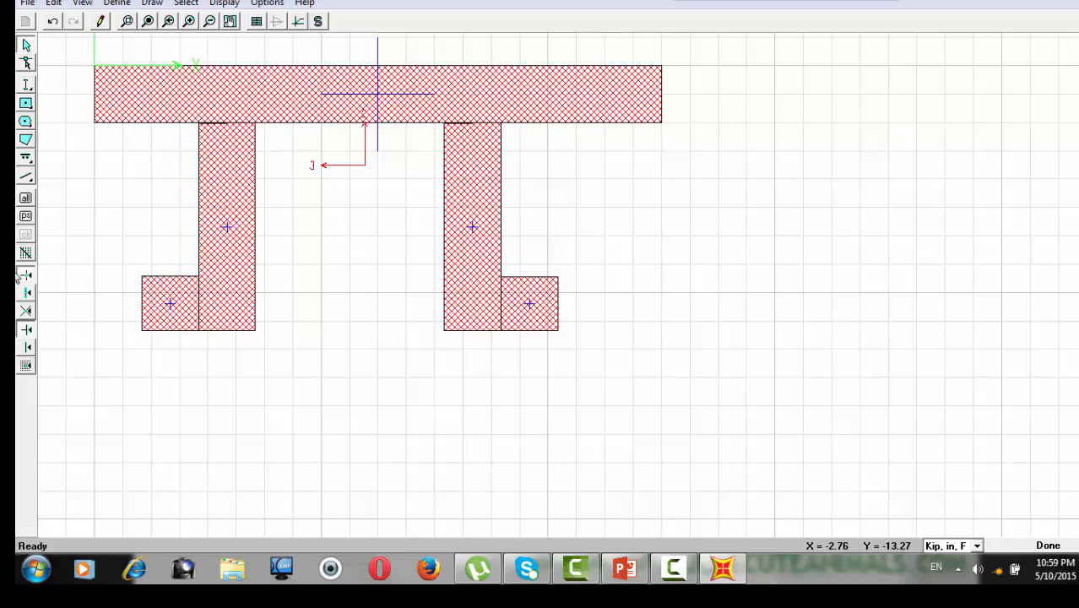
pyautogui.click(26, 177)
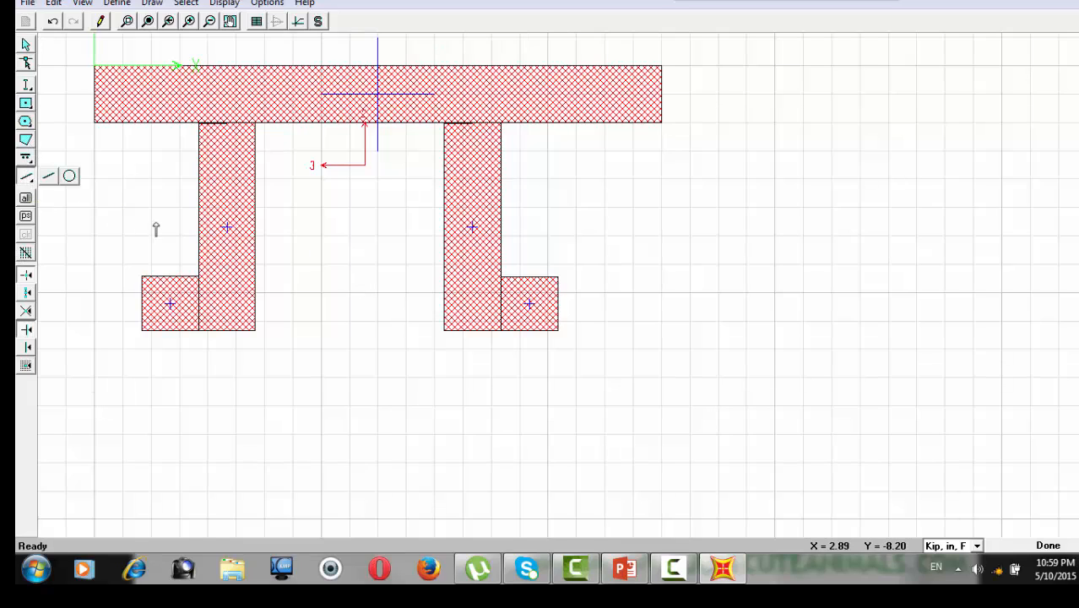
pyautogui.click(142, 278)
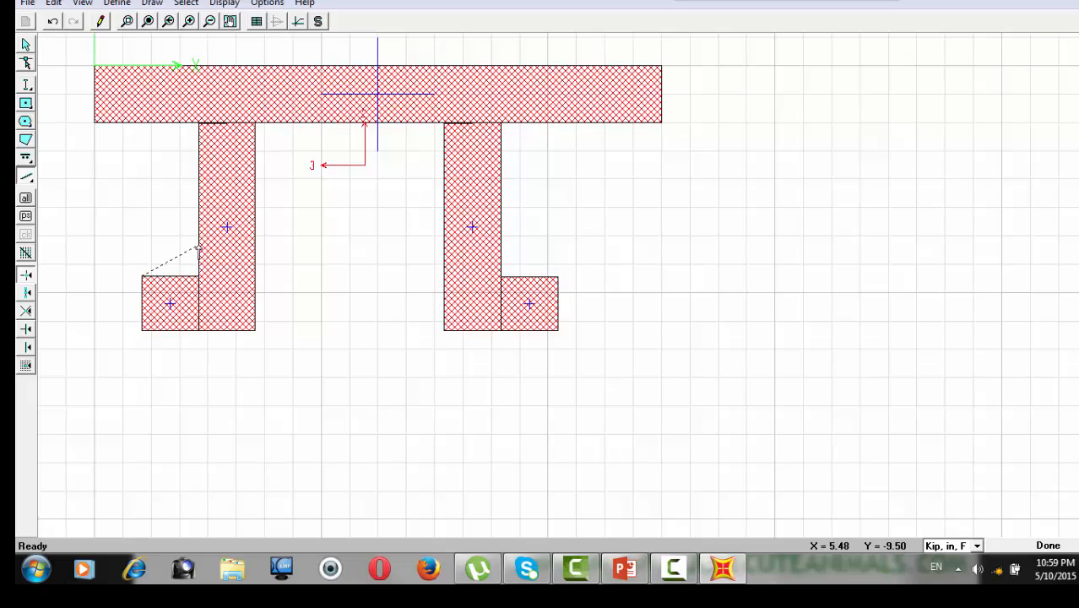
pyautogui.click(198, 249)
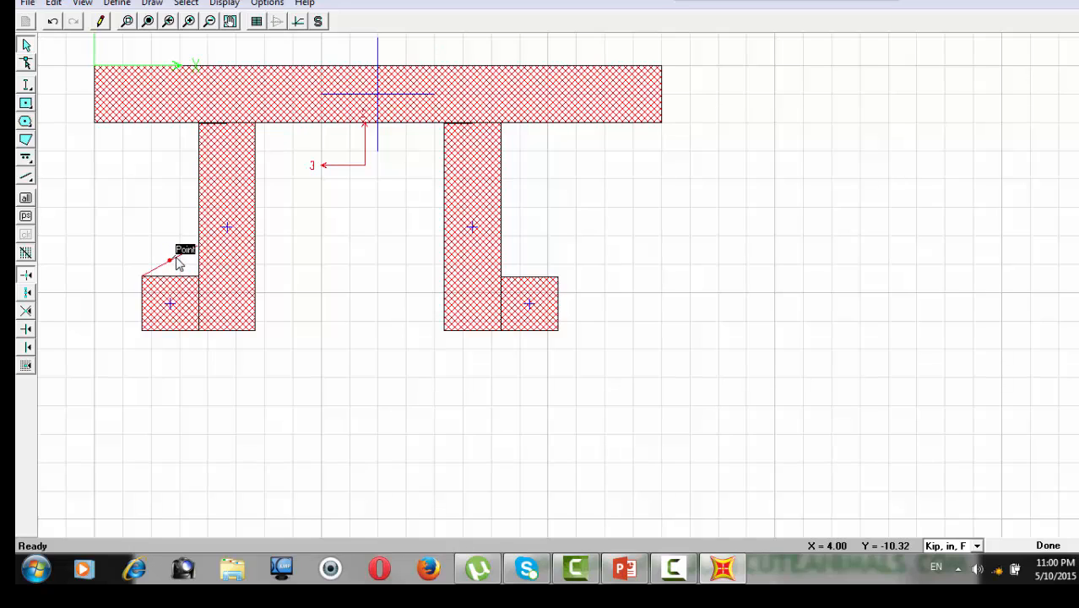
pyautogui.click(177, 263)
pyautogui.click(168, 261)
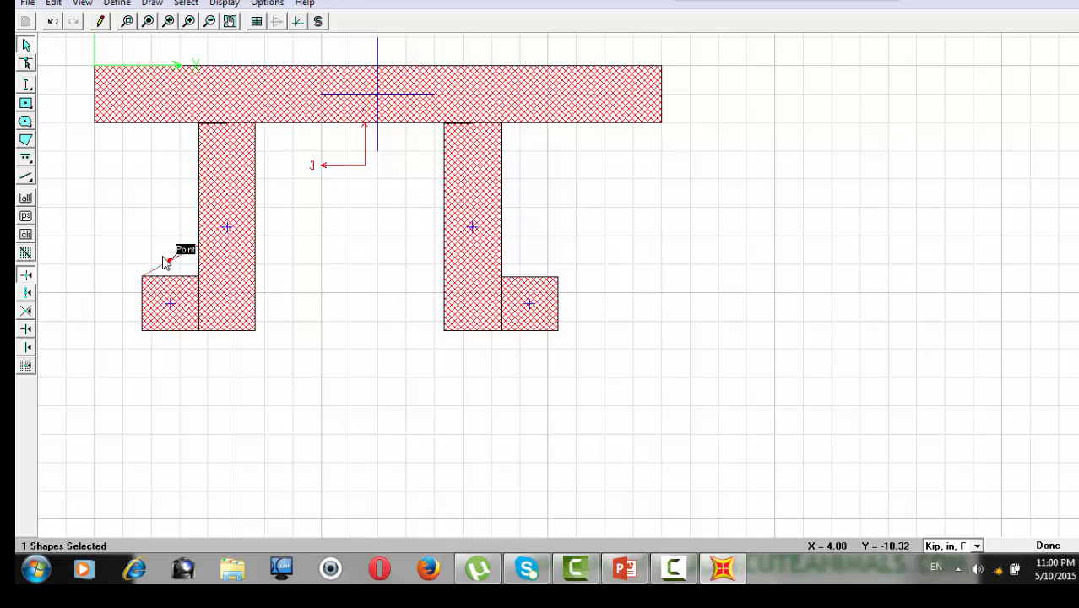
pyautogui.press('Delete')
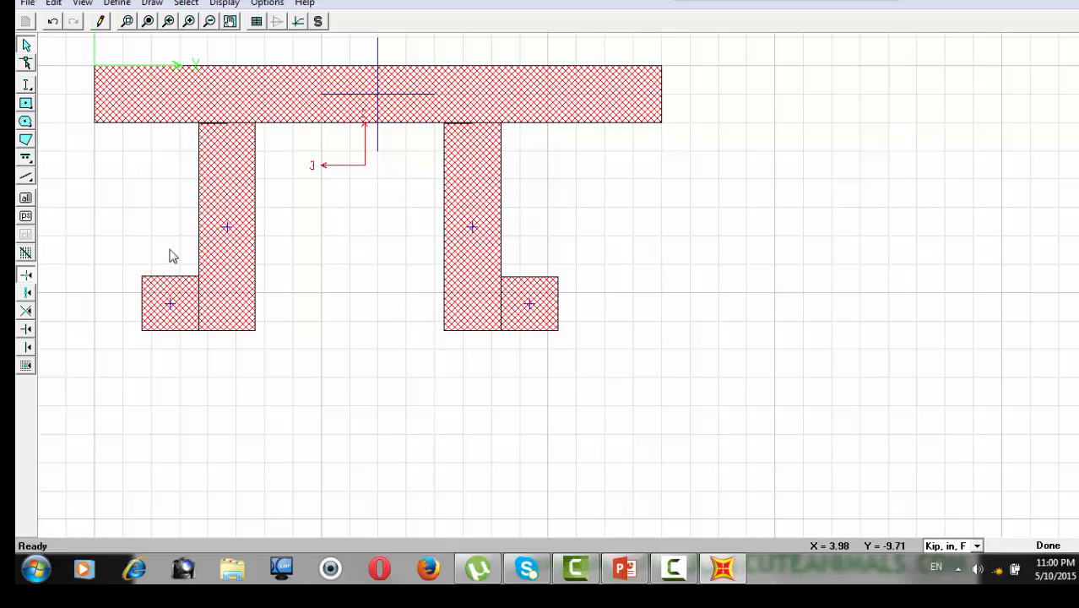
# Step: Draw triangular polygon haunches on top of both foot blocks, about 3 in wide, rising to about Y = -9.50 at the outer web faces
pyautogui.click(25, 139)
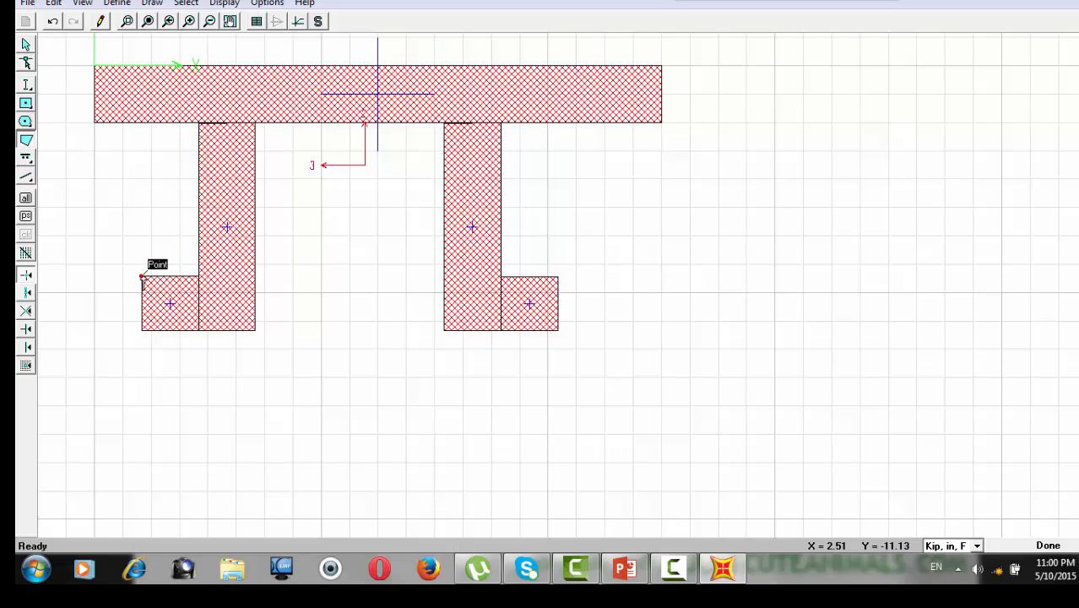
pyautogui.click(142, 276)
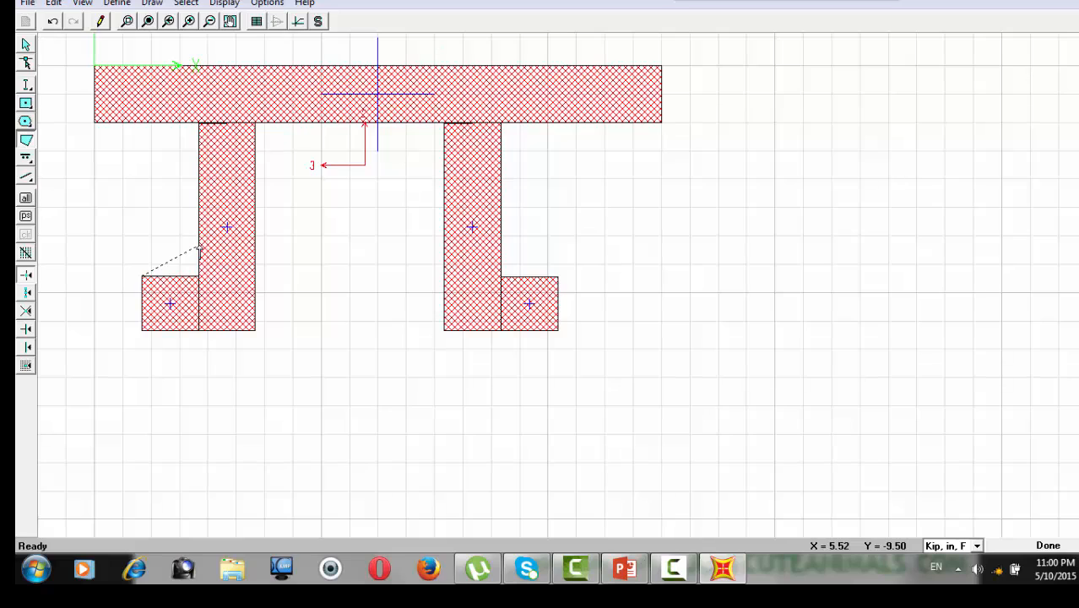
pyautogui.click(199, 248)
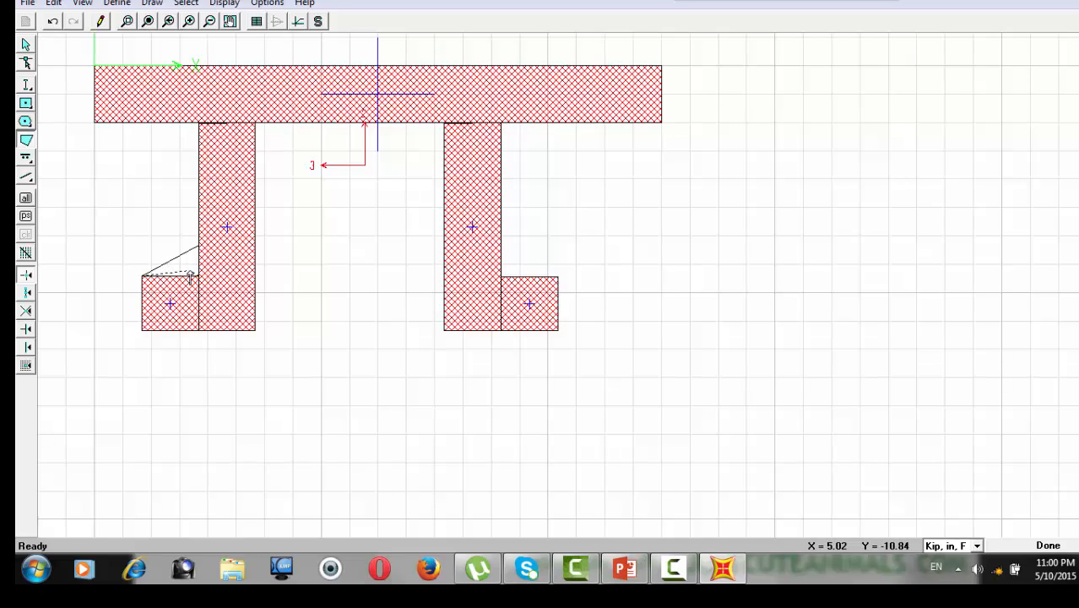
pyautogui.click(197, 276)
pyautogui.press('Return')
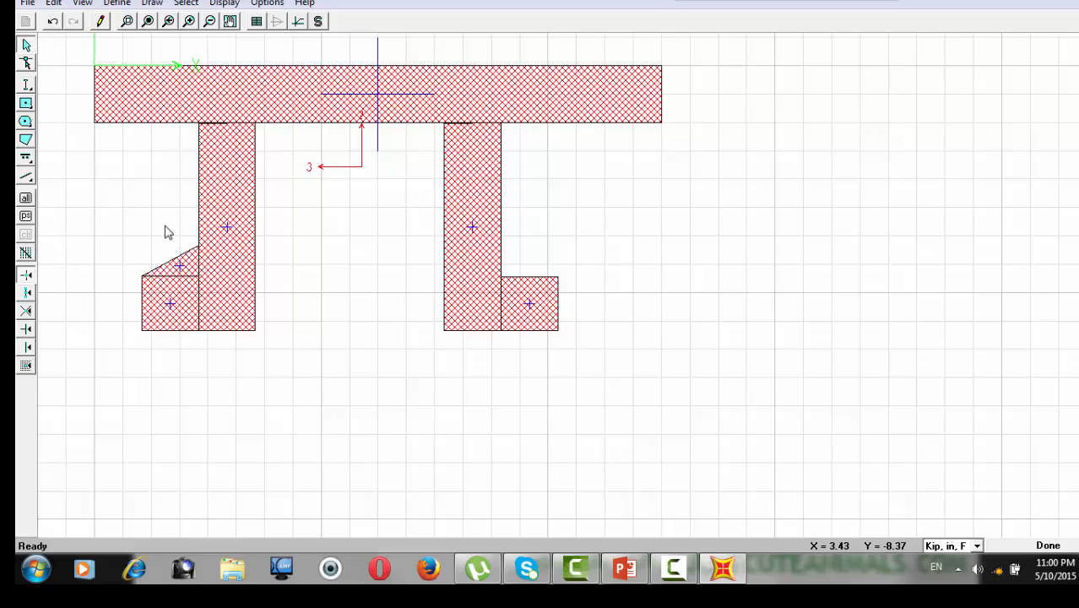
pyautogui.click(557, 277)
pyautogui.click(502, 277)
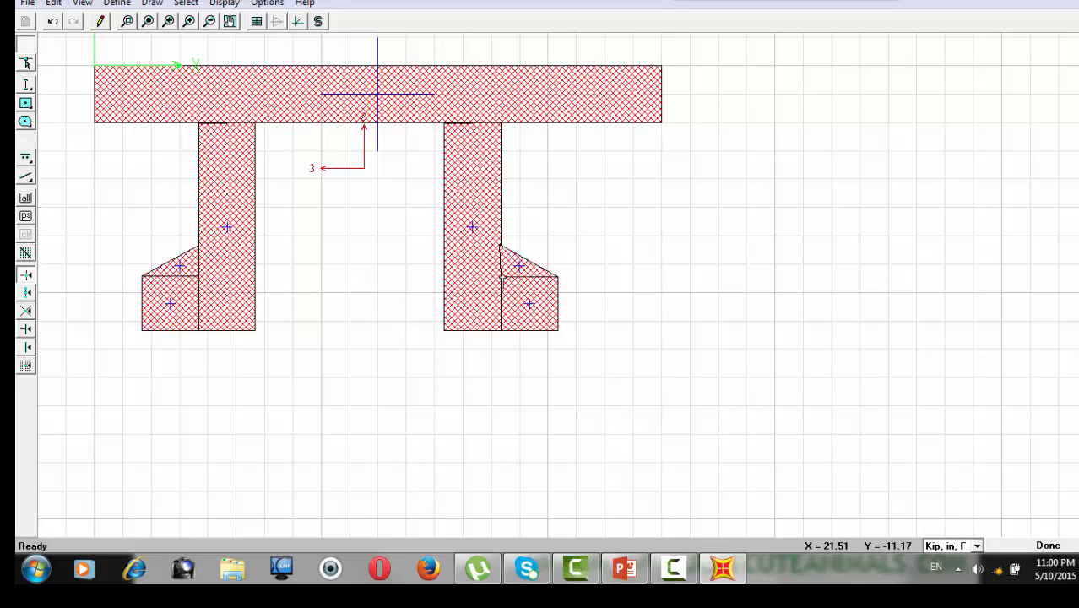
# Step: Reshape the right triangular haunch so its inner edge lies flush against the right web's outer face
pyautogui.click(516, 268)
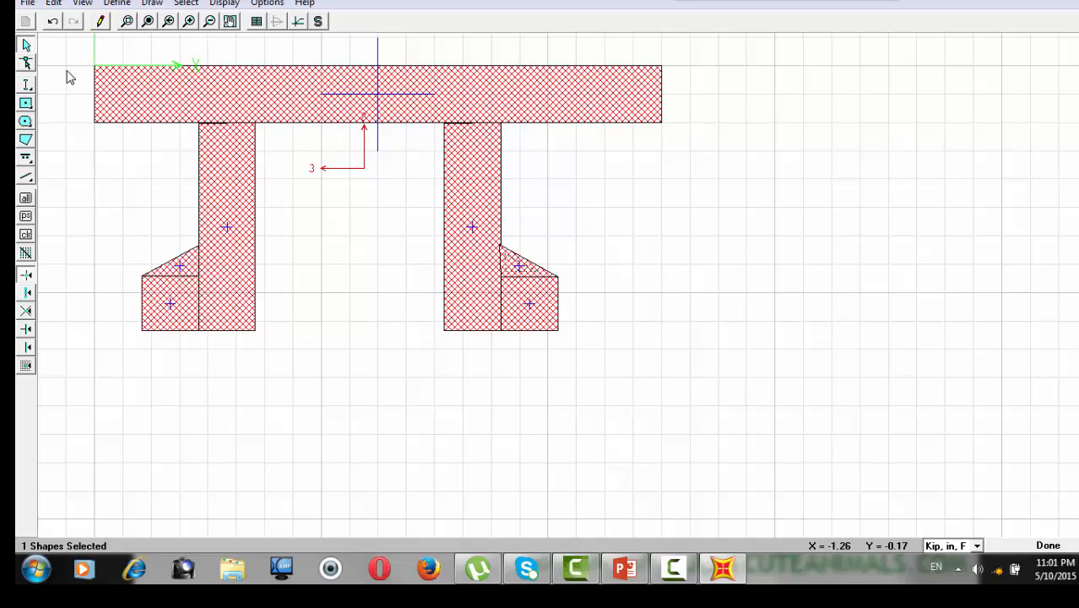
pyautogui.click(26, 62)
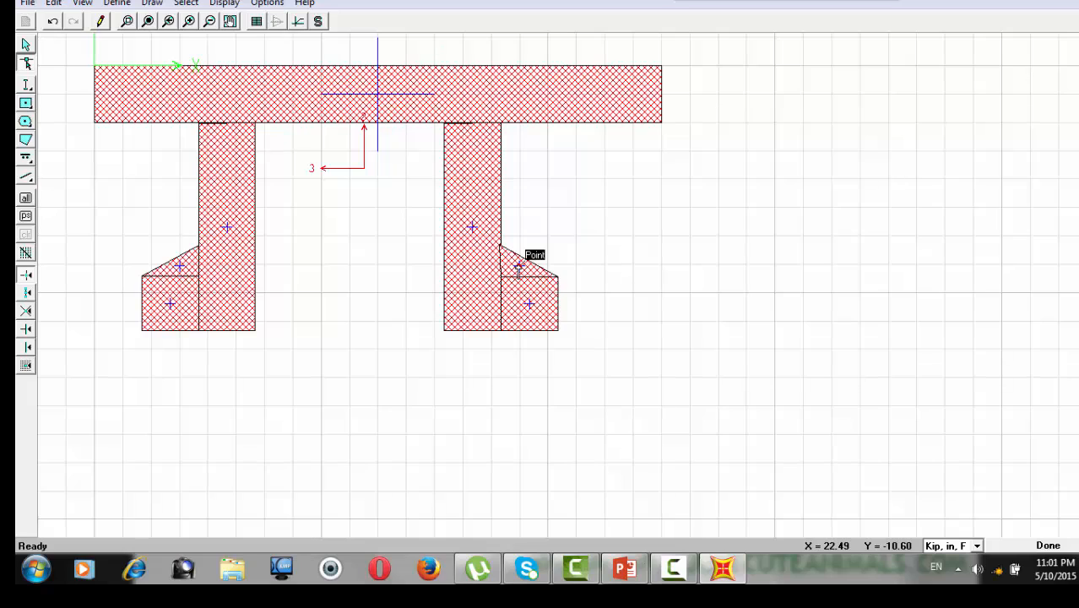
pyautogui.click(518, 269)
pyautogui.click(524, 271)
pyautogui.click(499, 244)
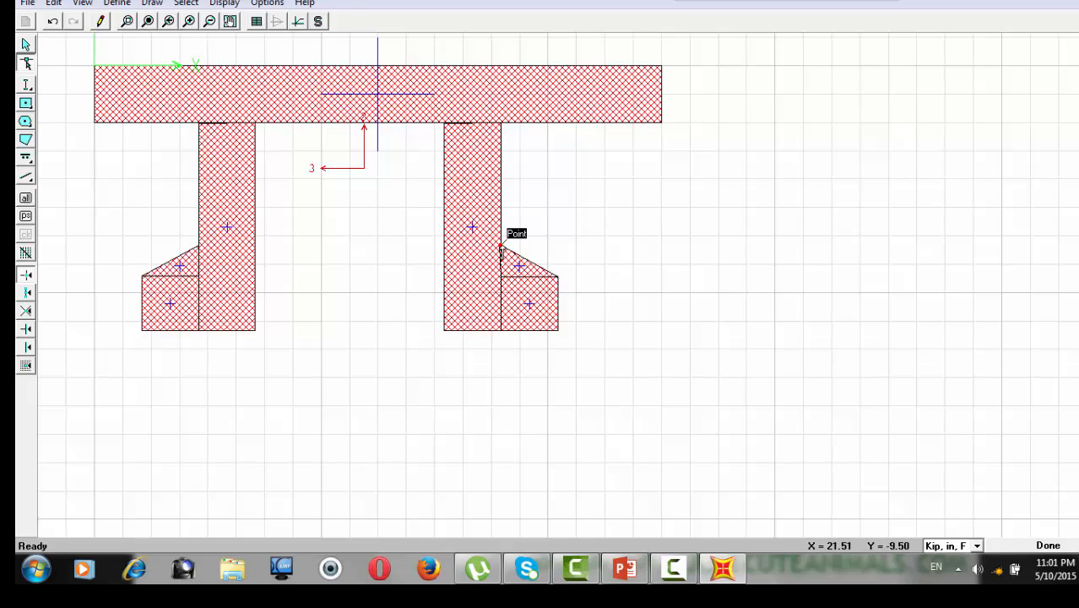
pyautogui.click(502, 249)
pyautogui.press('Escape')
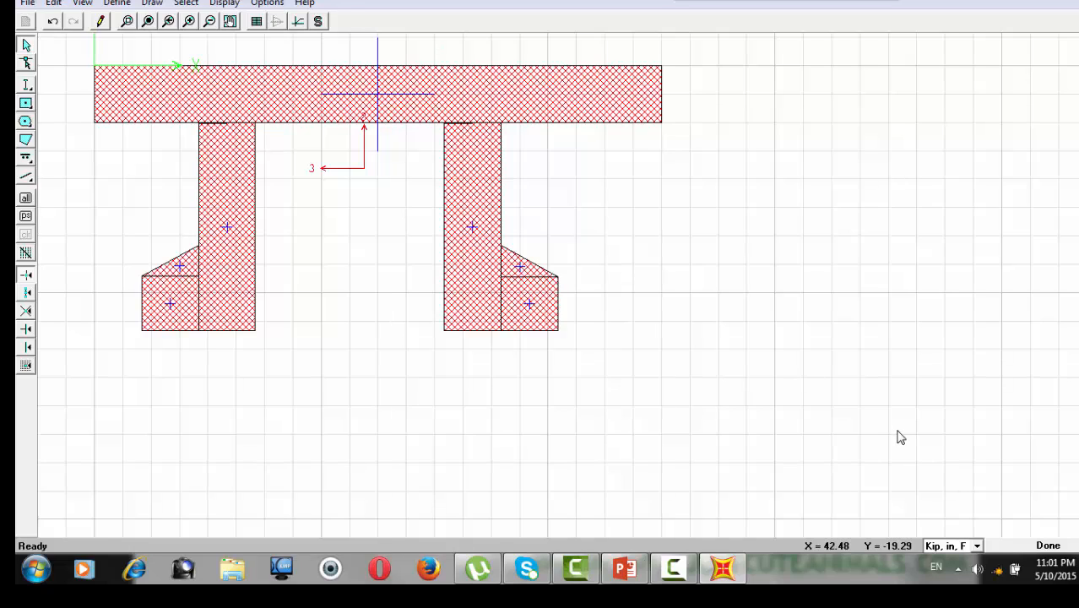
# Step: Finish the Section Designer drawing and save Pi as a frame section property with base material 4000Psi
pyautogui.click(1043, 547)
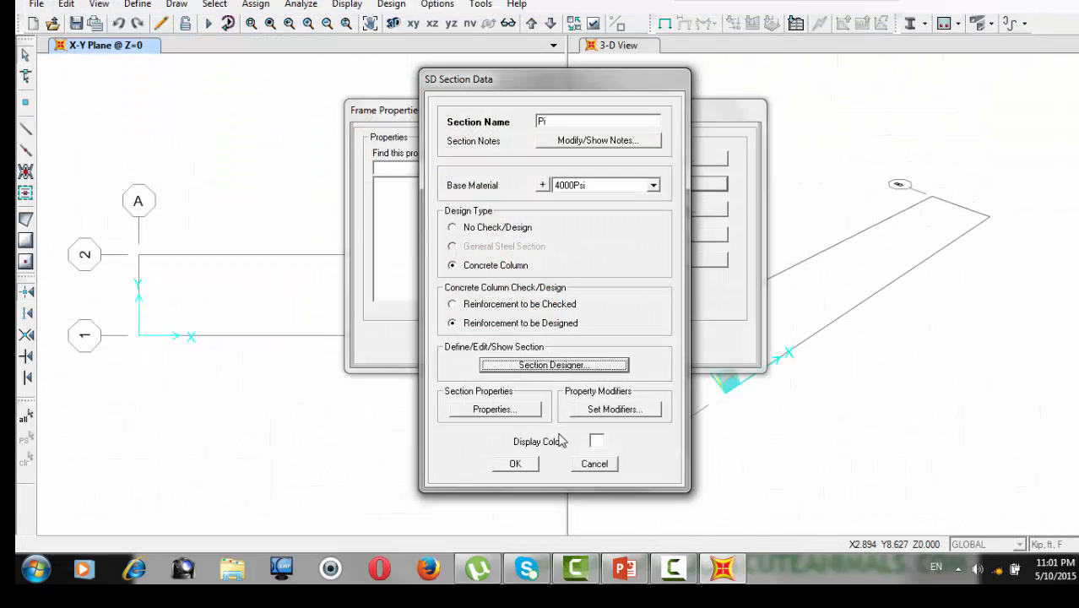
pyautogui.click(511, 464)
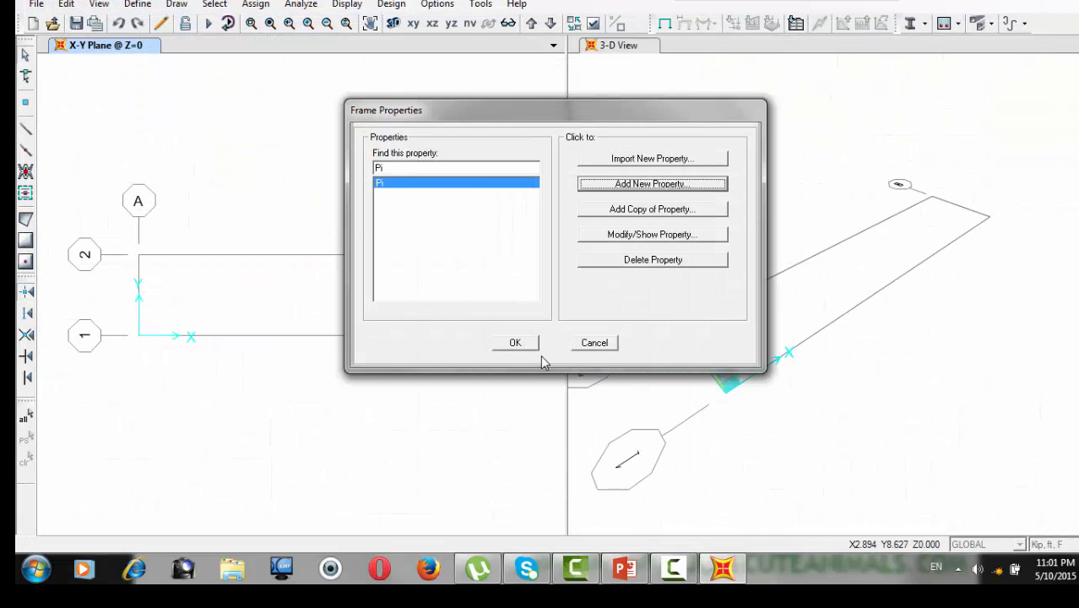
pyautogui.click(515, 343)
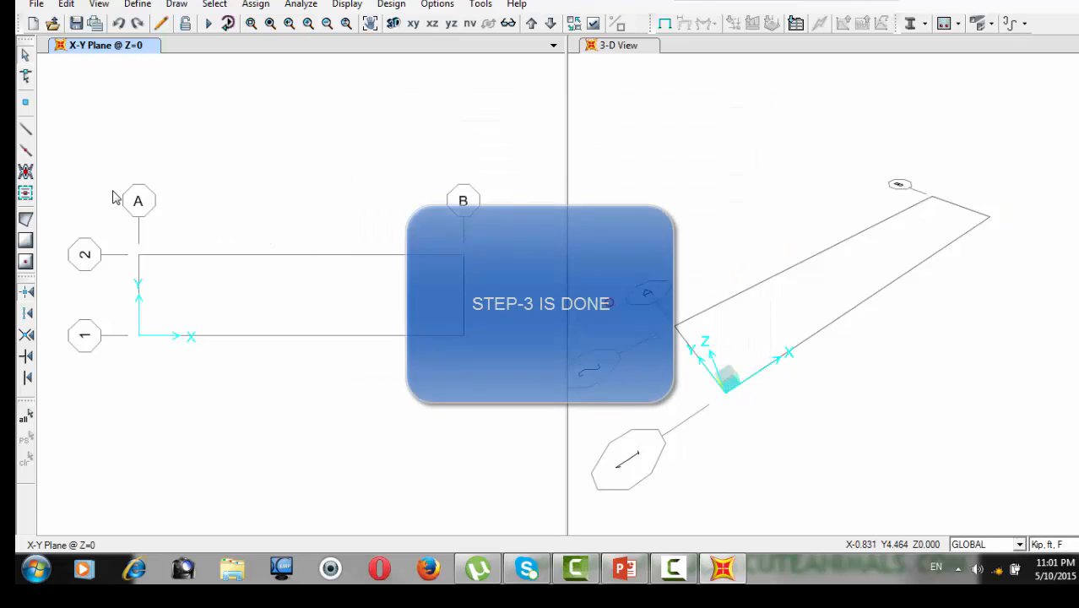
# Step: Draw straight frame members with section Pi from A to B along grid line 2 and grid line 1
pyautogui.click(29, 131)
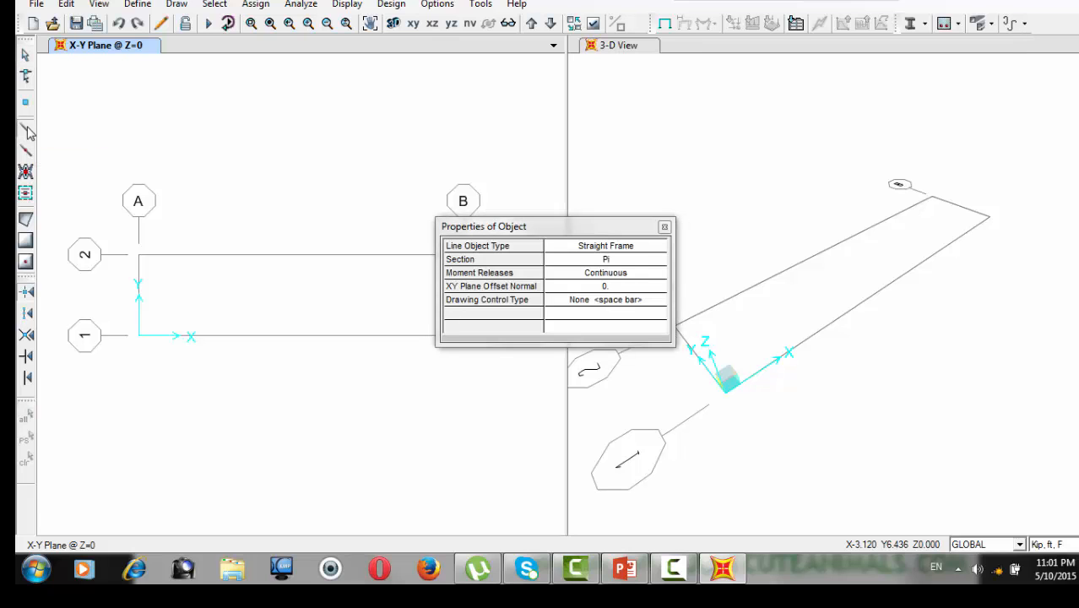
pyautogui.click(533, 228)
pyautogui.moveTo(534, 227); pyautogui.dragTo(581, 56)
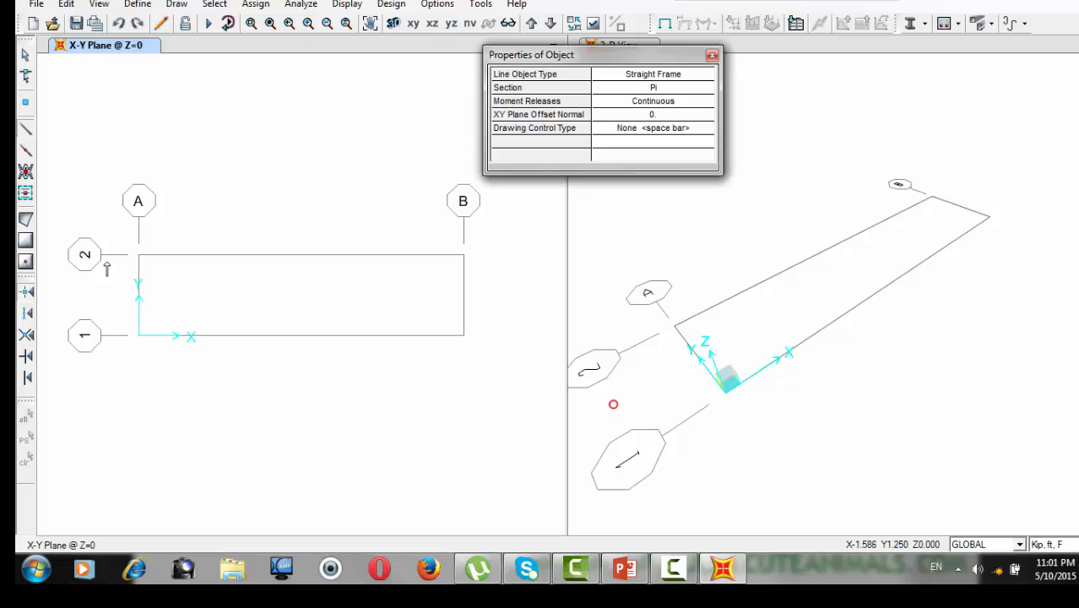
pyautogui.click(139, 256)
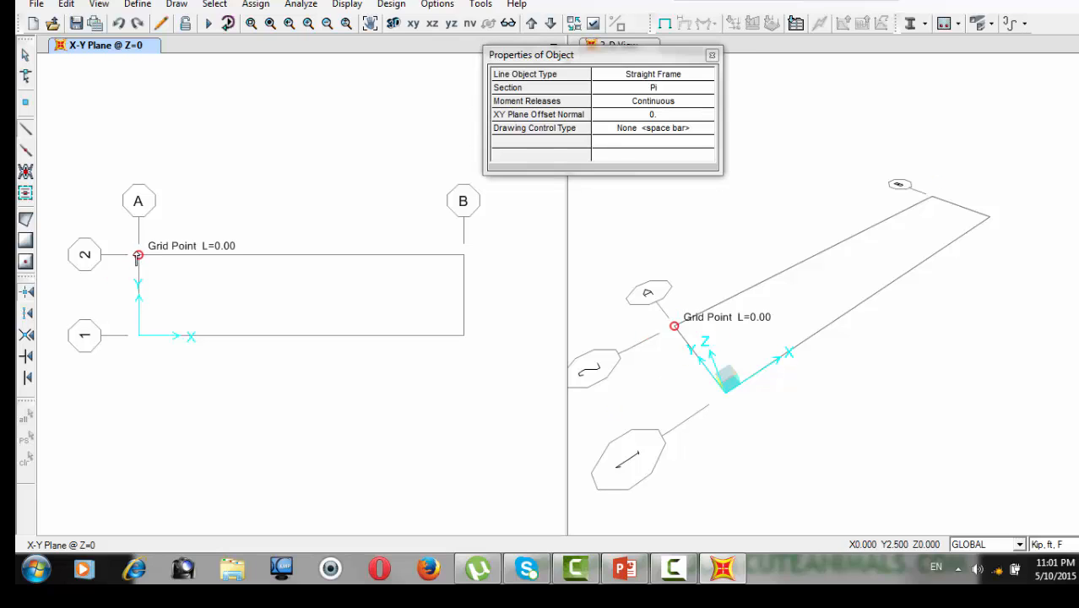
pyautogui.doubleClick(464, 255)
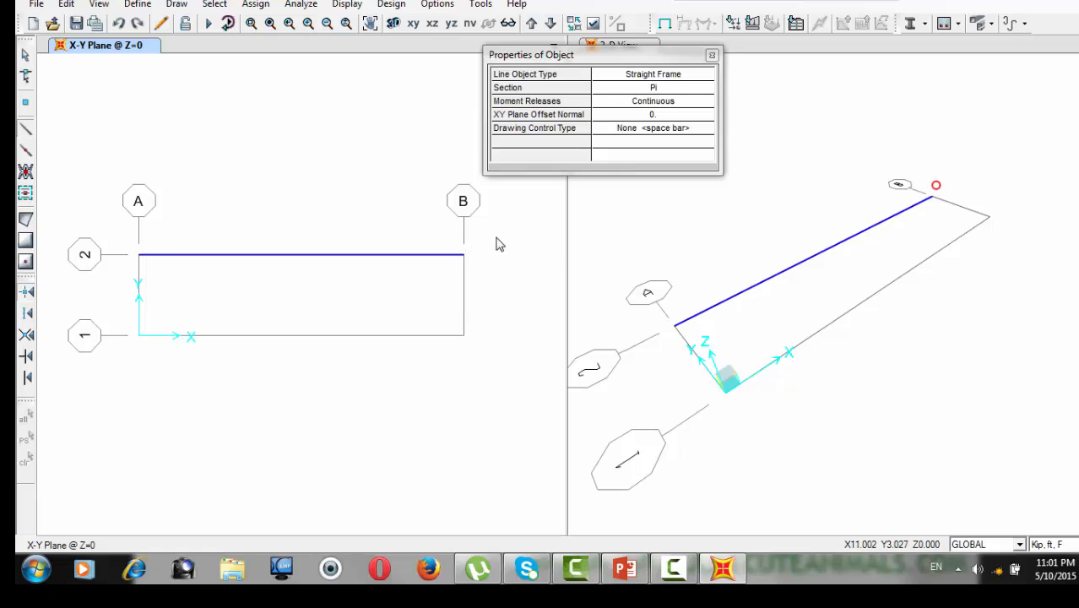
pyautogui.click(139, 336)
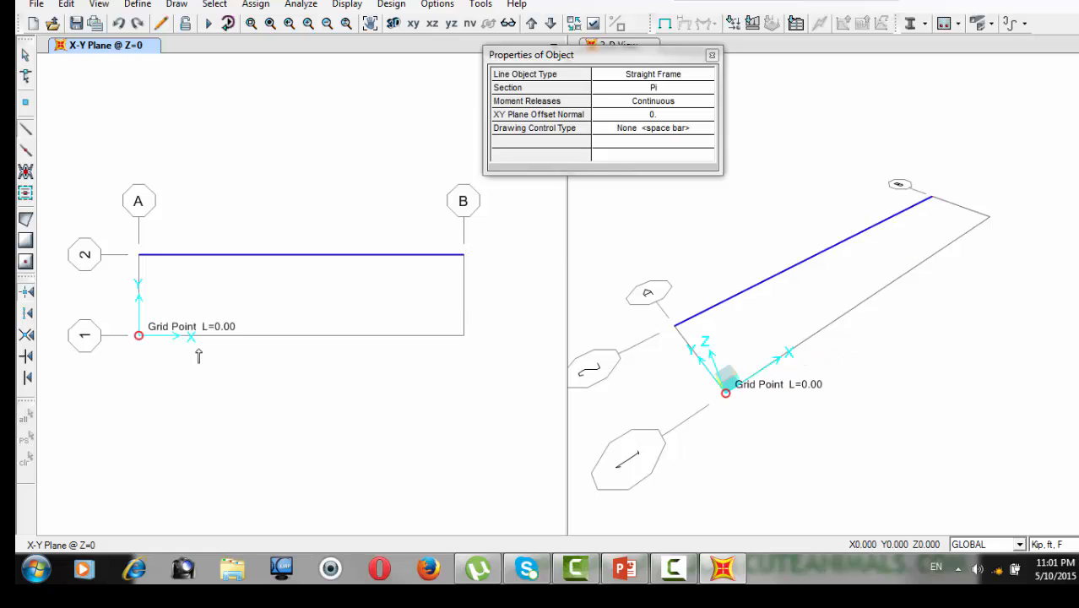
pyautogui.doubleClick(464, 336)
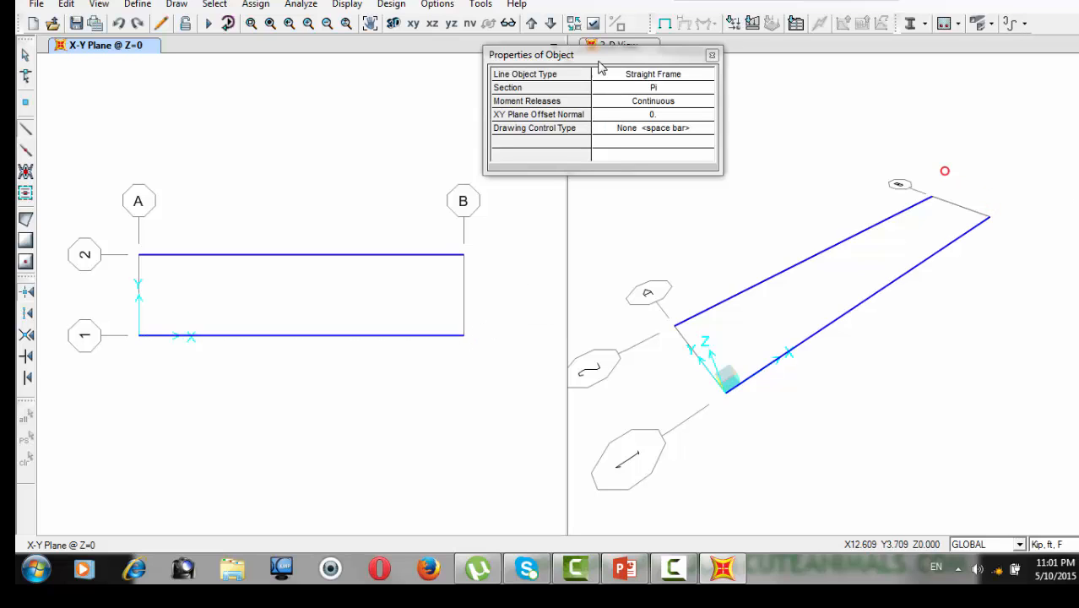
pyautogui.moveTo(600, 66); pyautogui.dragTo(614, 211)
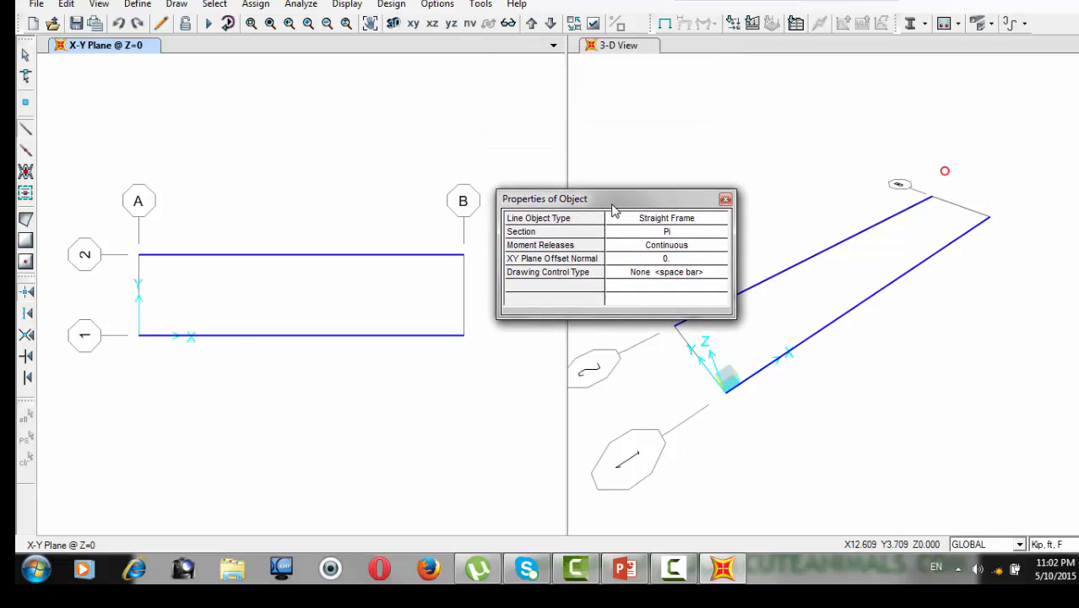
# Step: Turn on frame labels, filled objects and extruded view in the display options, and end frame drawing
pyautogui.click(596, 28)
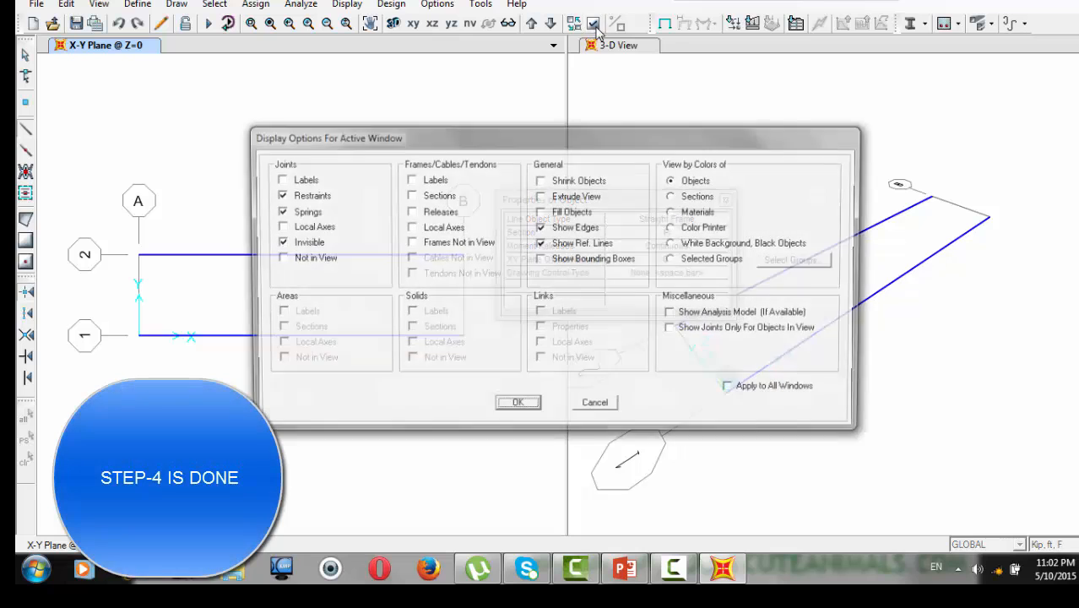
pyautogui.click(540, 212)
pyautogui.click(541, 195)
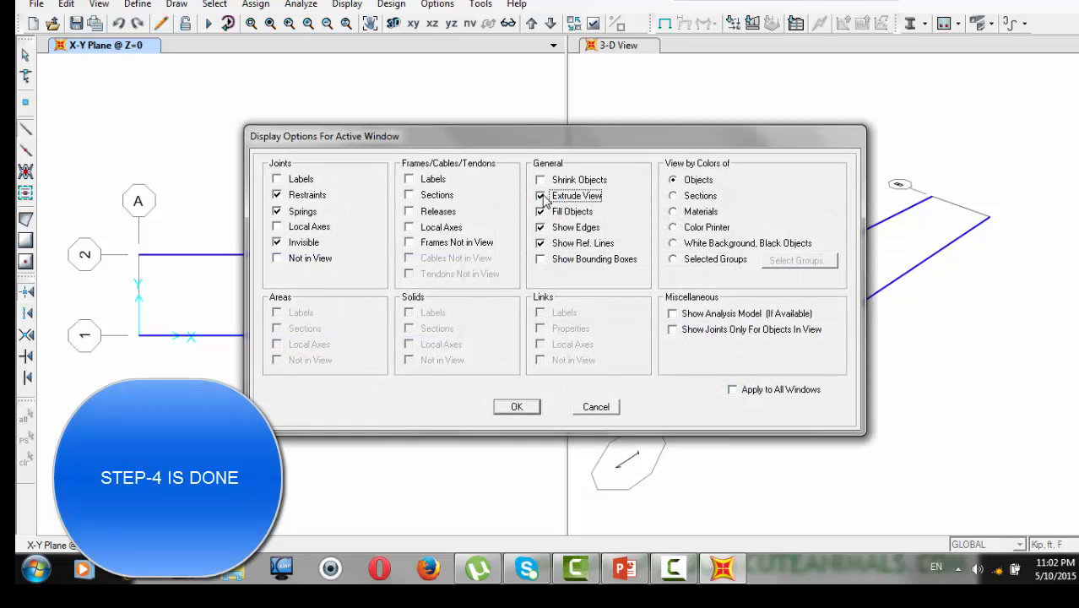
pyautogui.click(430, 180)
pyautogui.click(757, 390)
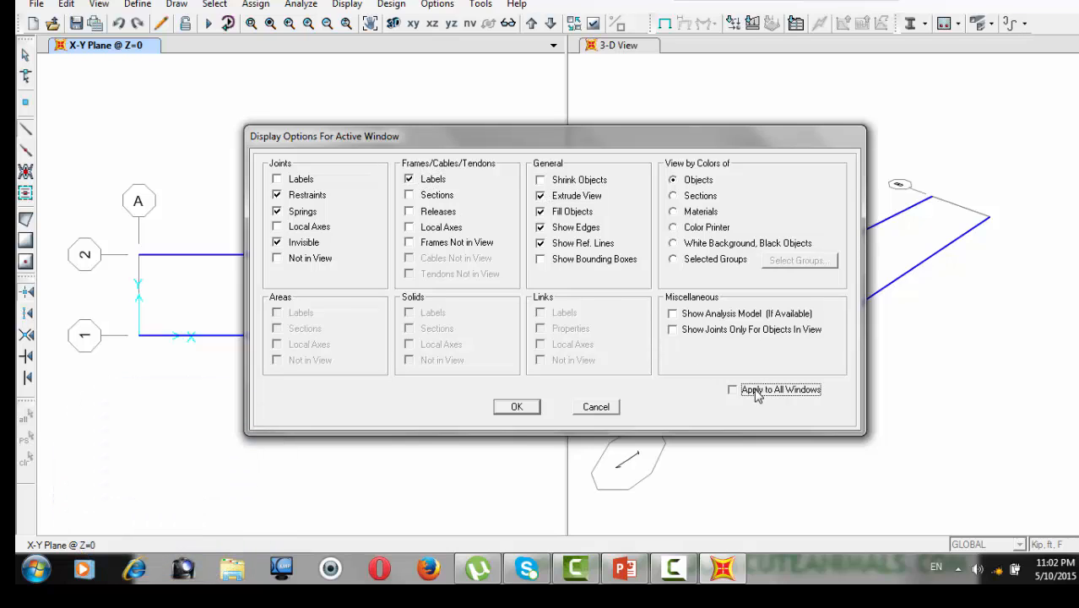
pyautogui.click(515, 406)
pyautogui.rightClick(667, 285)
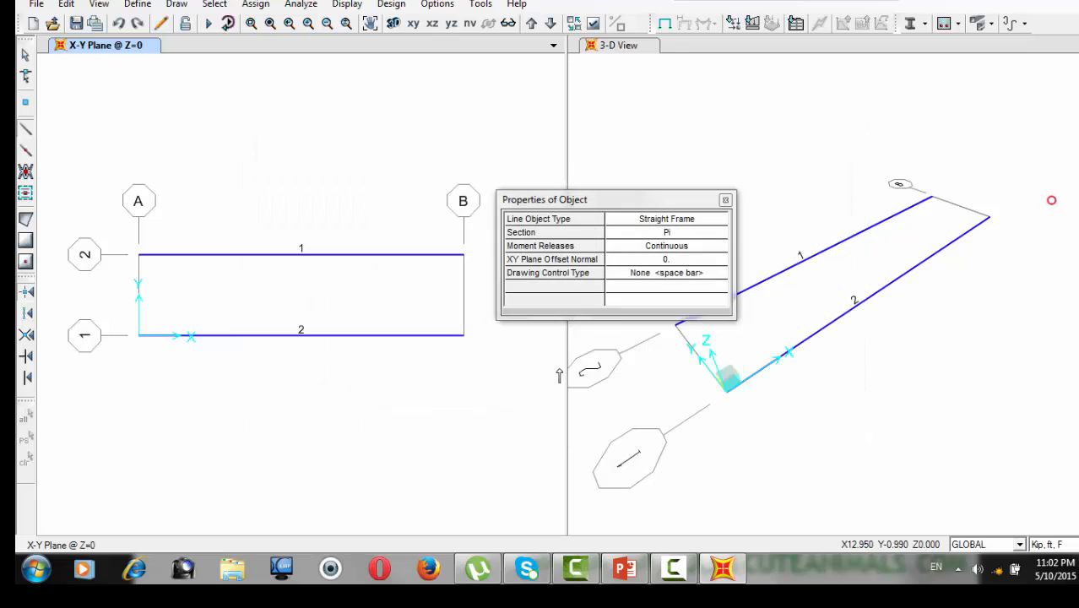
pyautogui.click(752, 206)
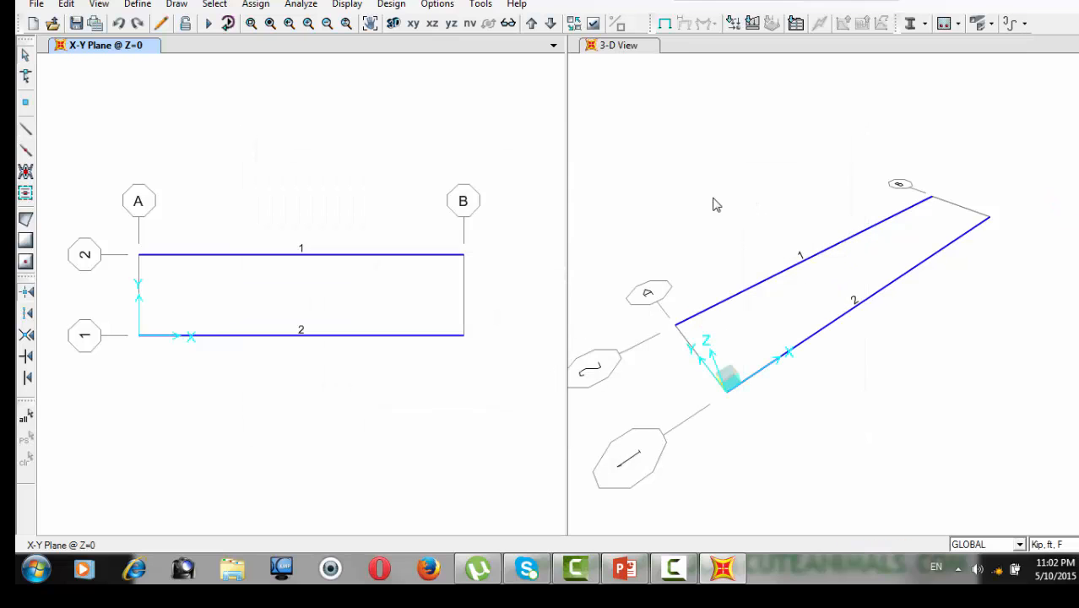
# Step: Apply the extruded, filled display with frame labels to all windows
pyautogui.click(594, 24)
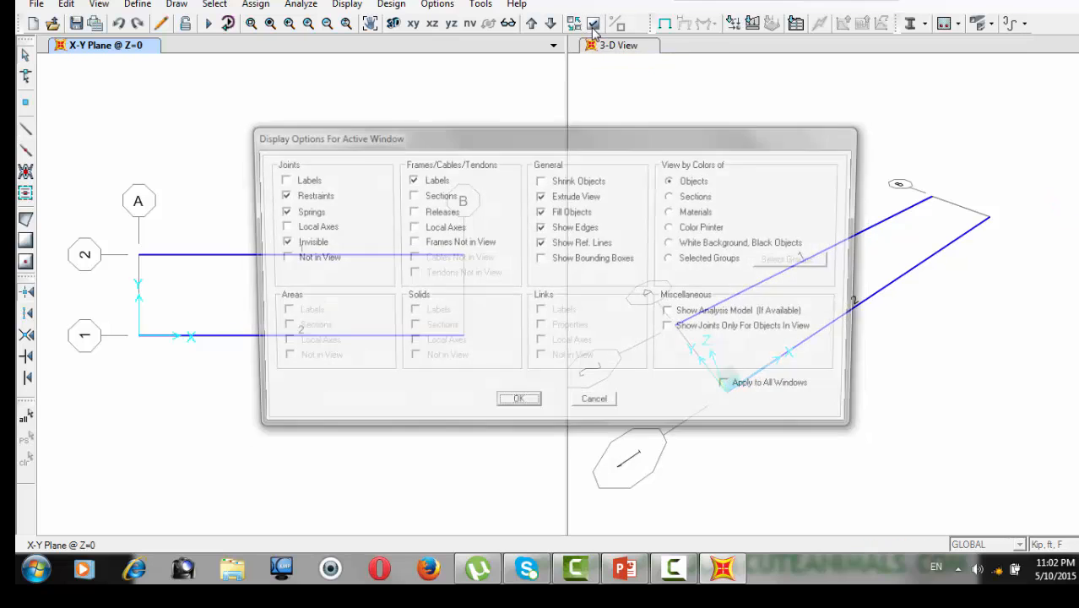
pyautogui.click(731, 389)
pyautogui.click(516, 407)
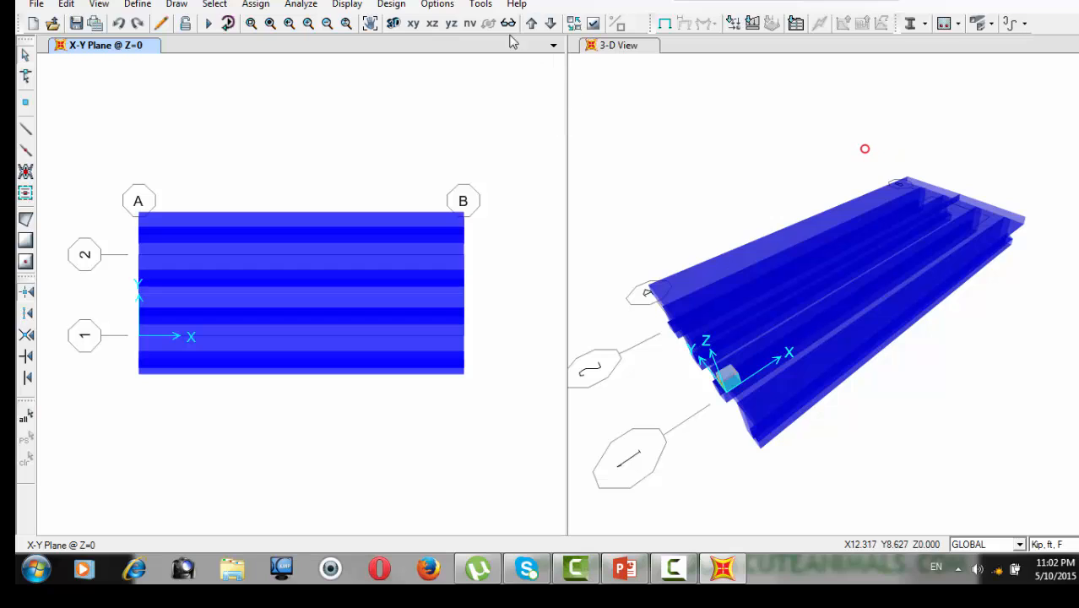
# Step: Change the X-Y plane window to a 3-D view and orbit it to examine the extruded Pi girders from their ends
pyautogui.click(393, 23)
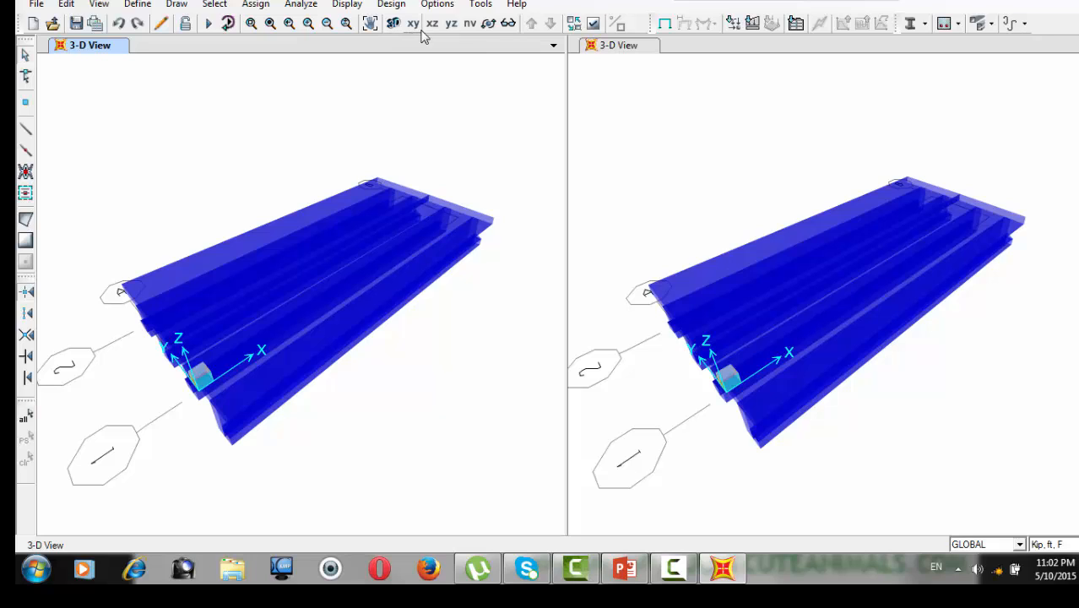
pyautogui.click(489, 24)
pyautogui.click(490, 21)
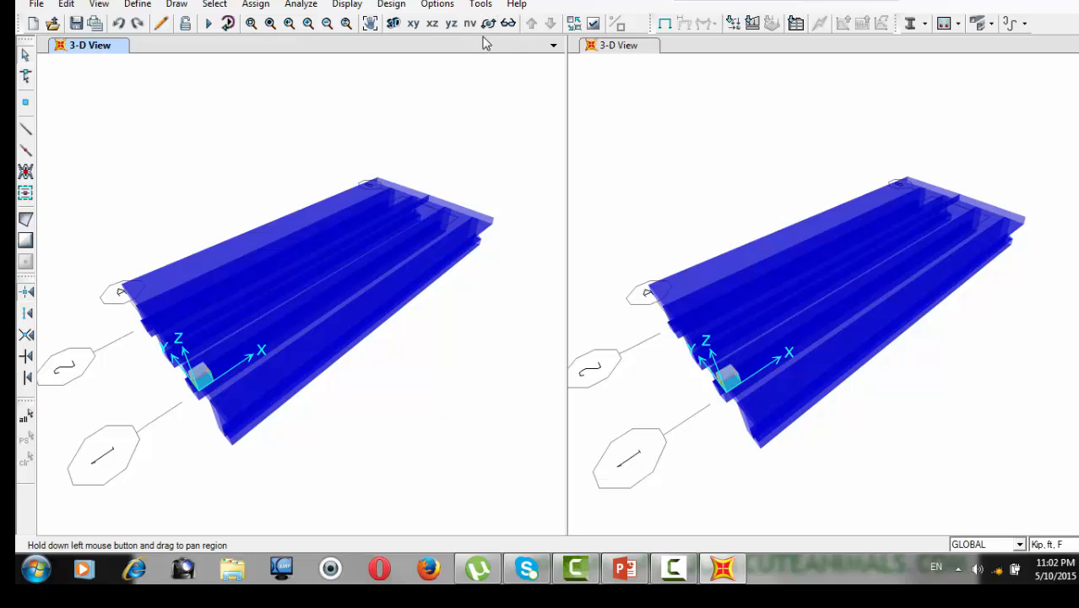
pyautogui.moveTo(261, 281); pyautogui.dragTo(349, 234)
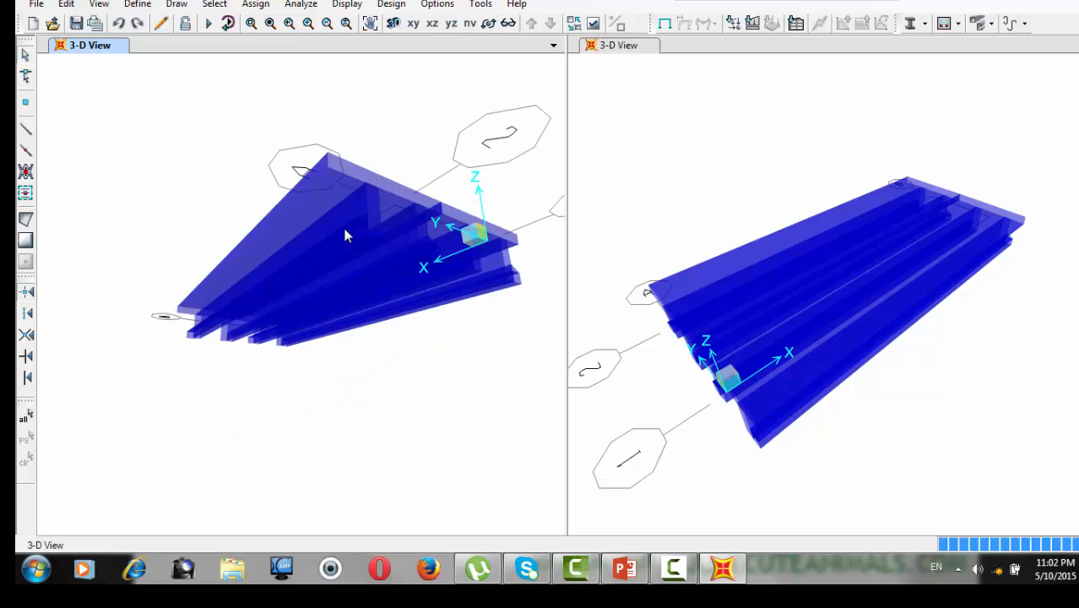
pyautogui.click(332, 240)
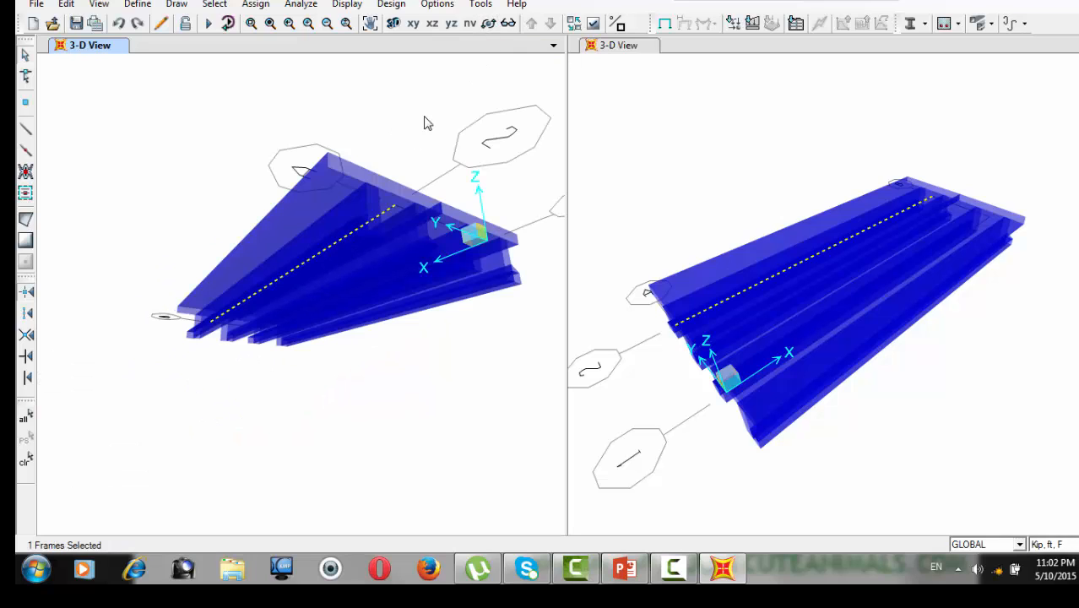
pyautogui.click(489, 23)
pyautogui.moveTo(425, 149); pyautogui.dragTo(370, 189)
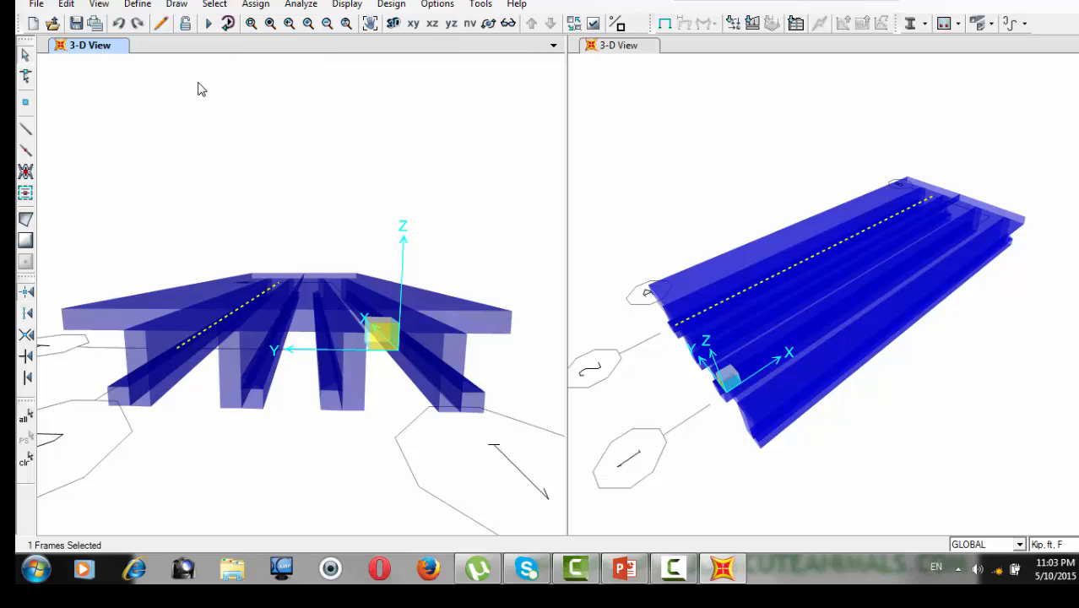
pyautogui.click(137, 7)
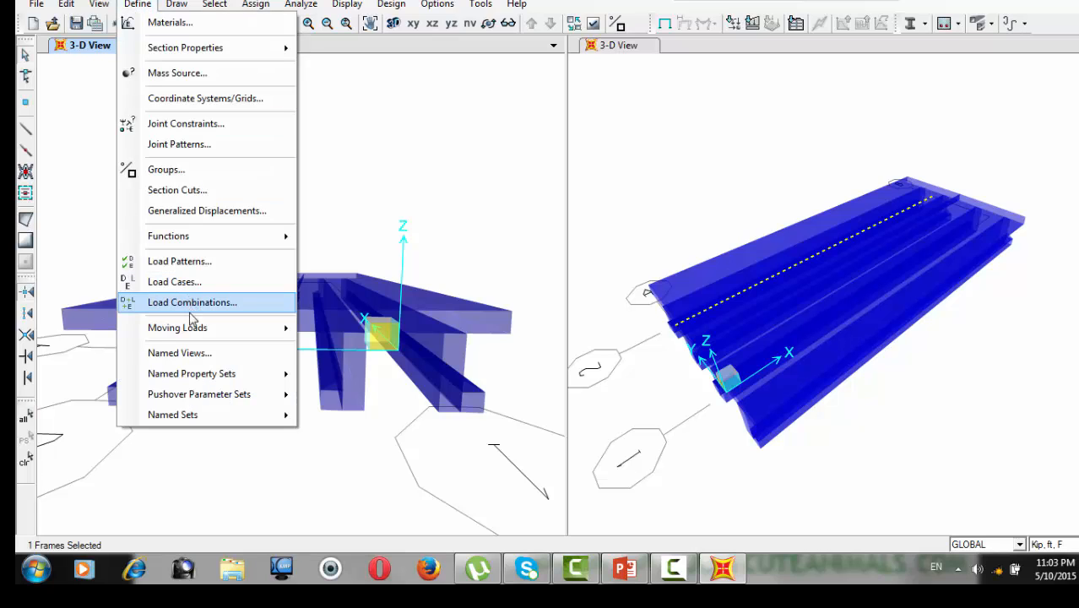
pyautogui.moveTo(197, 332)
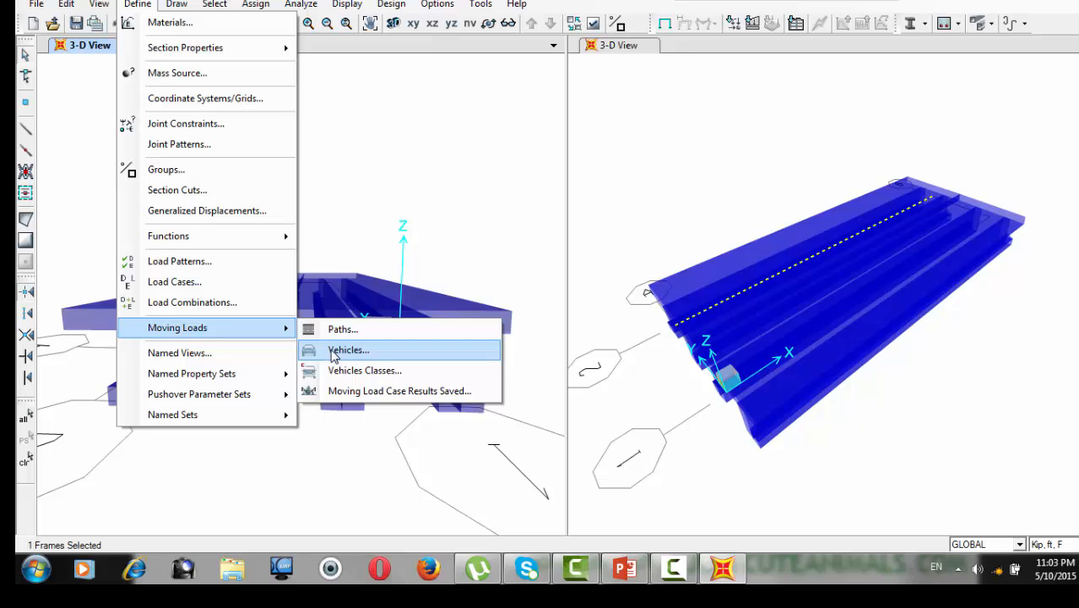
pyautogui.click(331, 194)
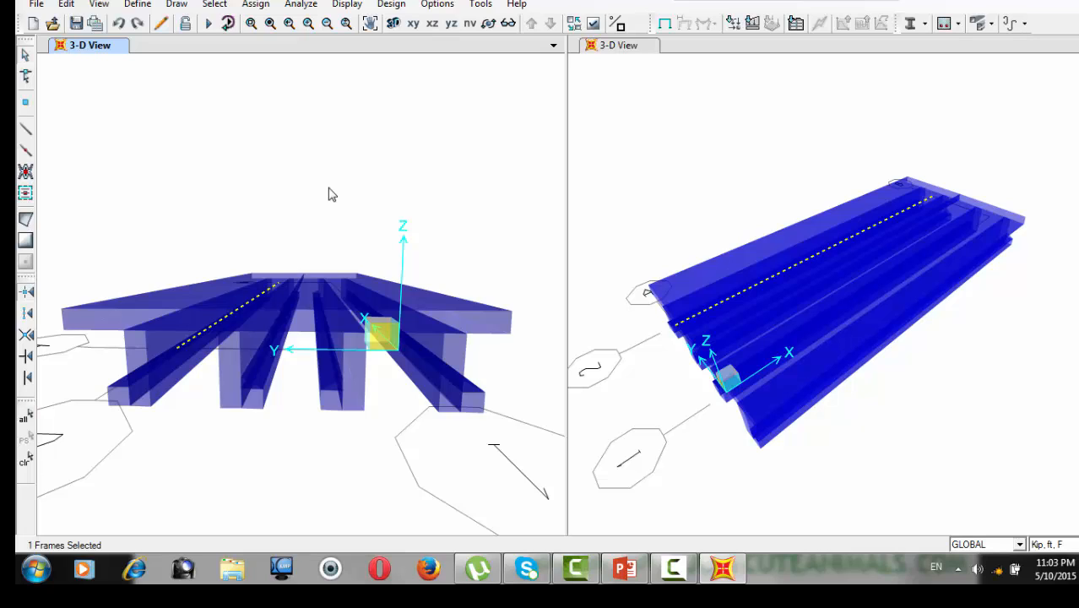
# Step: Turn off the extruded view and object fill in the display options for all windows
pyautogui.click(413, 24)
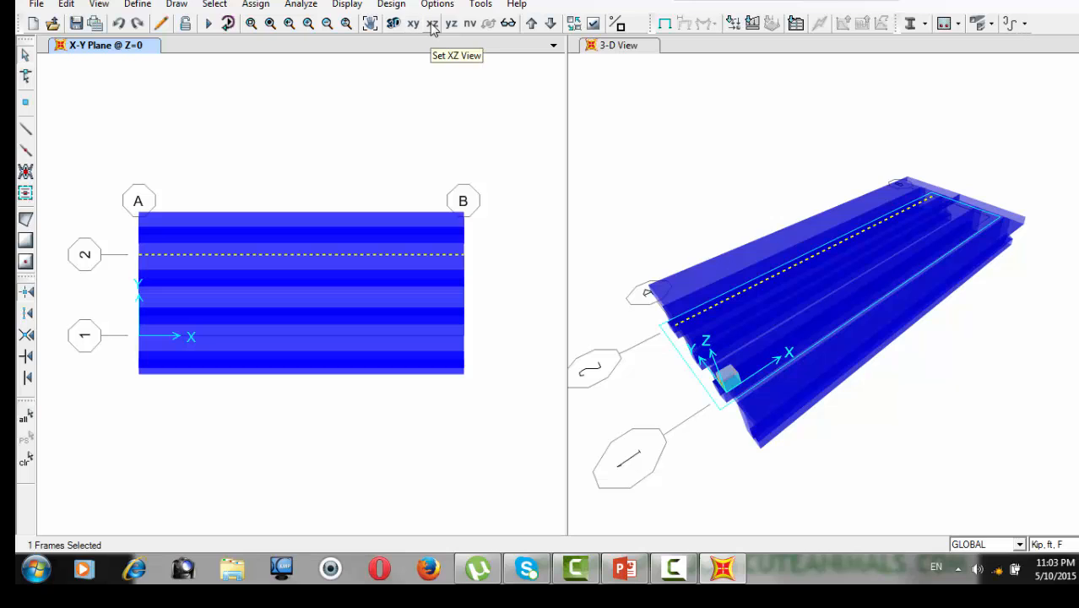
pyautogui.click(432, 24)
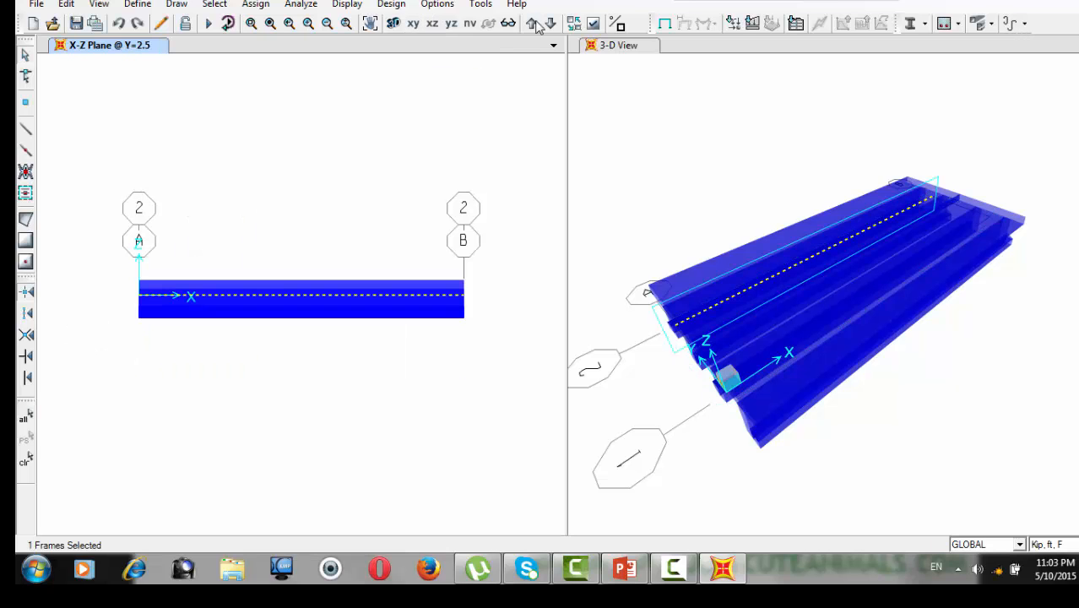
pyautogui.click(593, 23)
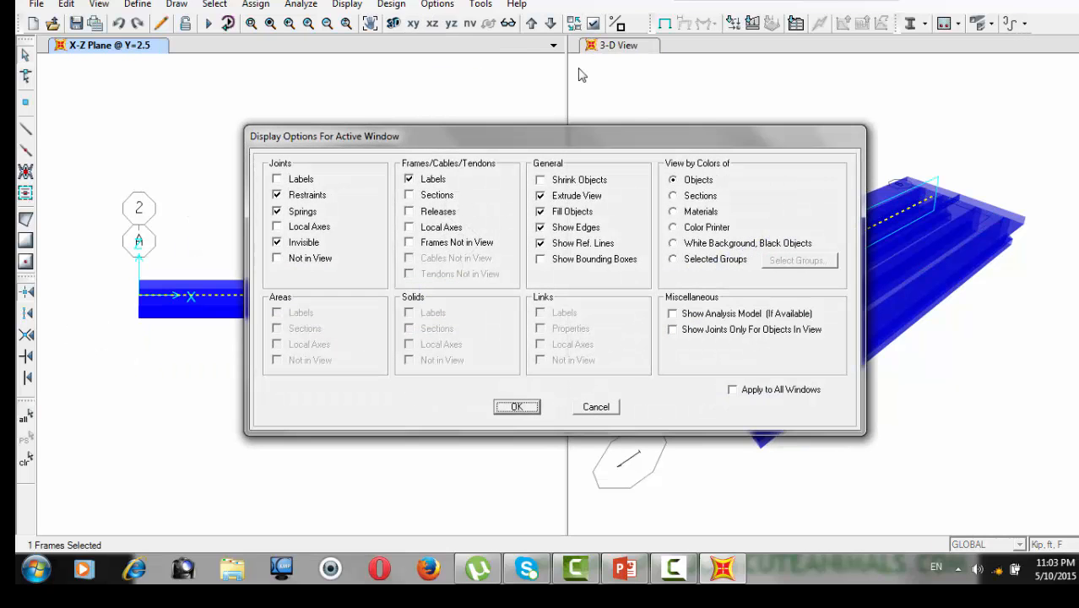
pyautogui.click(547, 198)
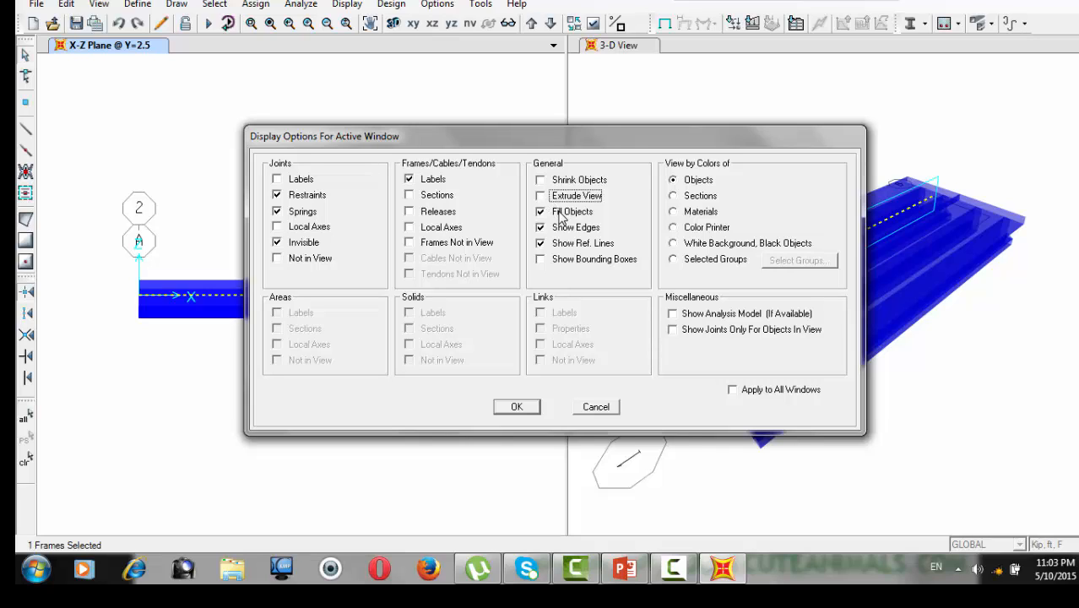
pyautogui.click(561, 213)
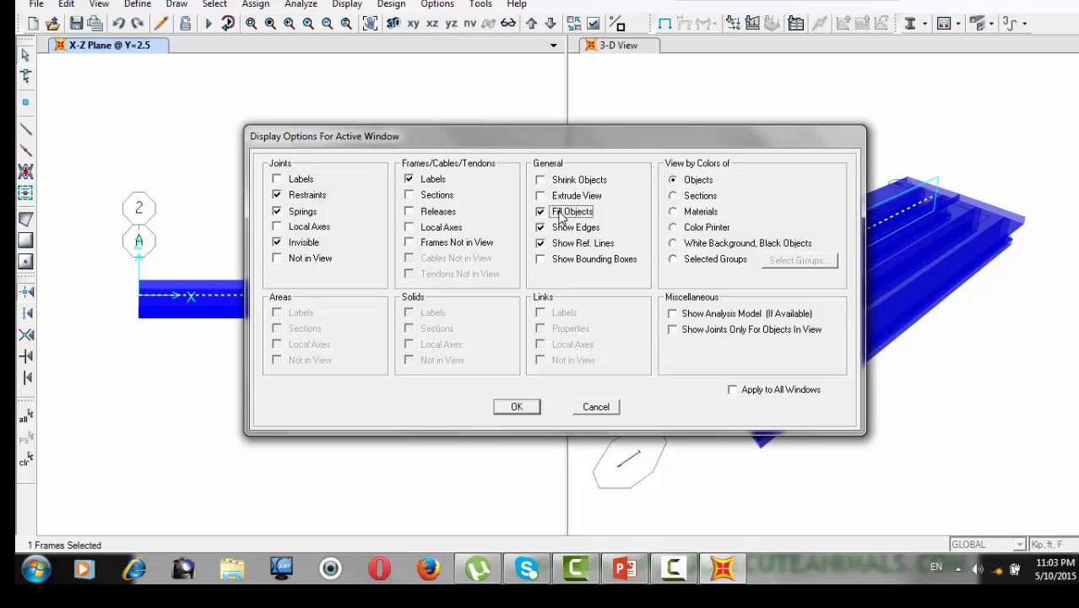
pyautogui.click(739, 396)
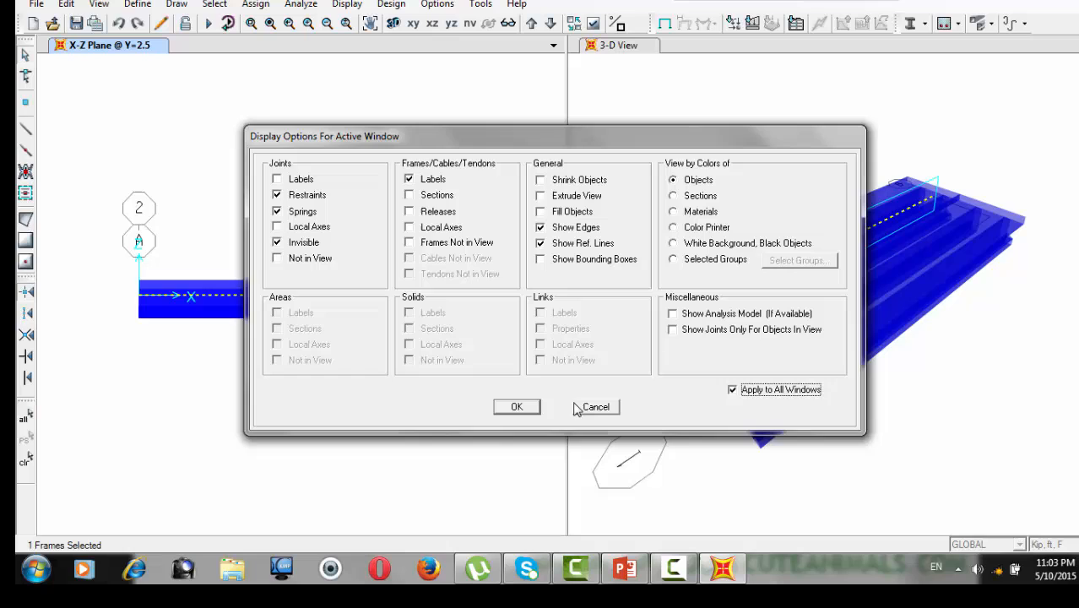
pyautogui.click(516, 406)
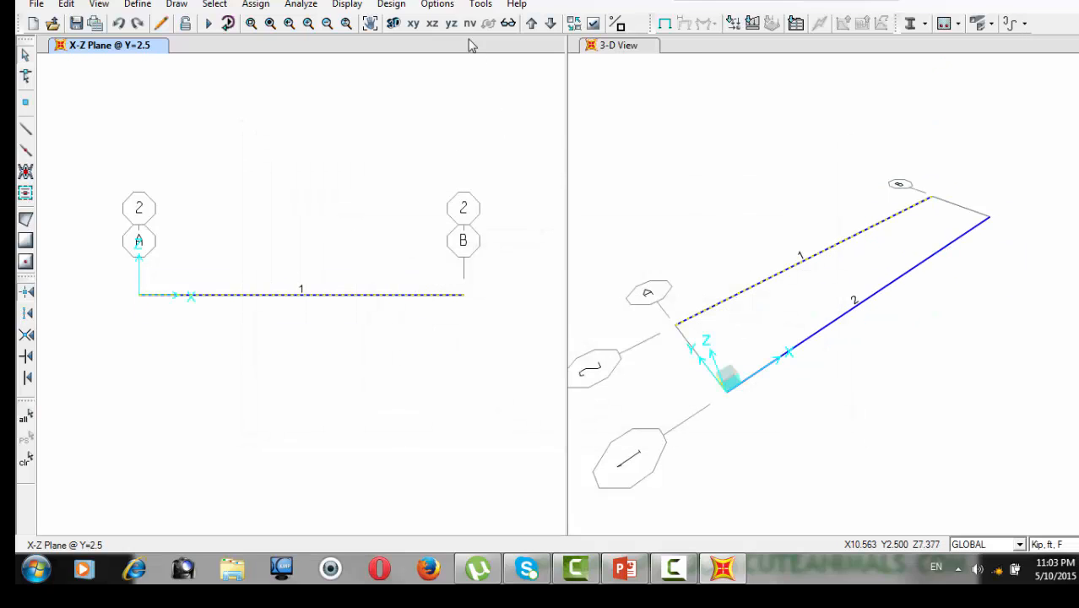
# Step: Set the active window to the X-Y plane and deselect the frame on grid line 2
pyautogui.click(412, 25)
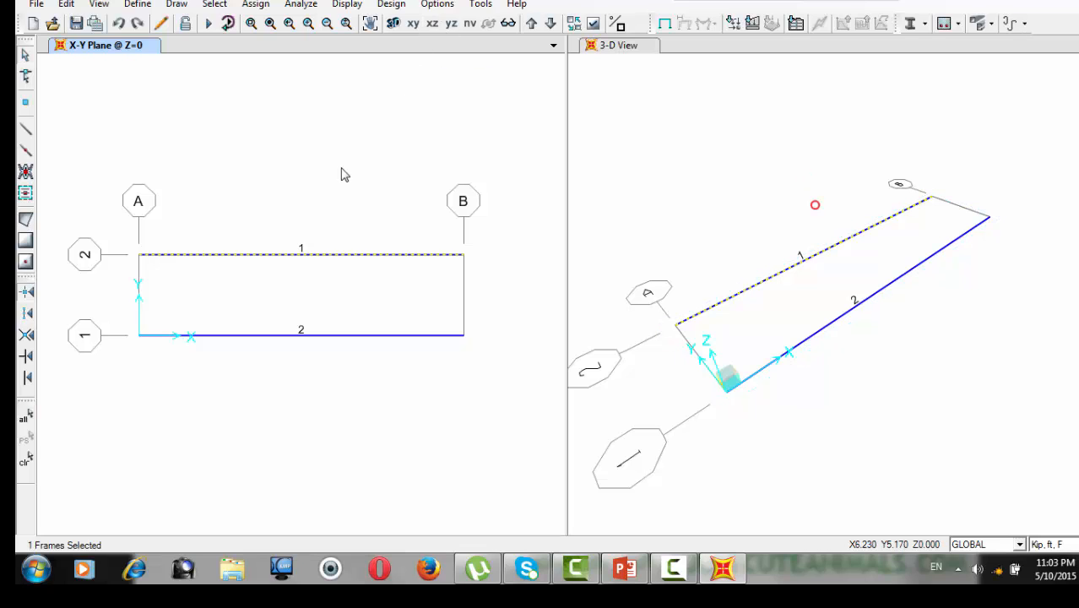
pyautogui.click(328, 255)
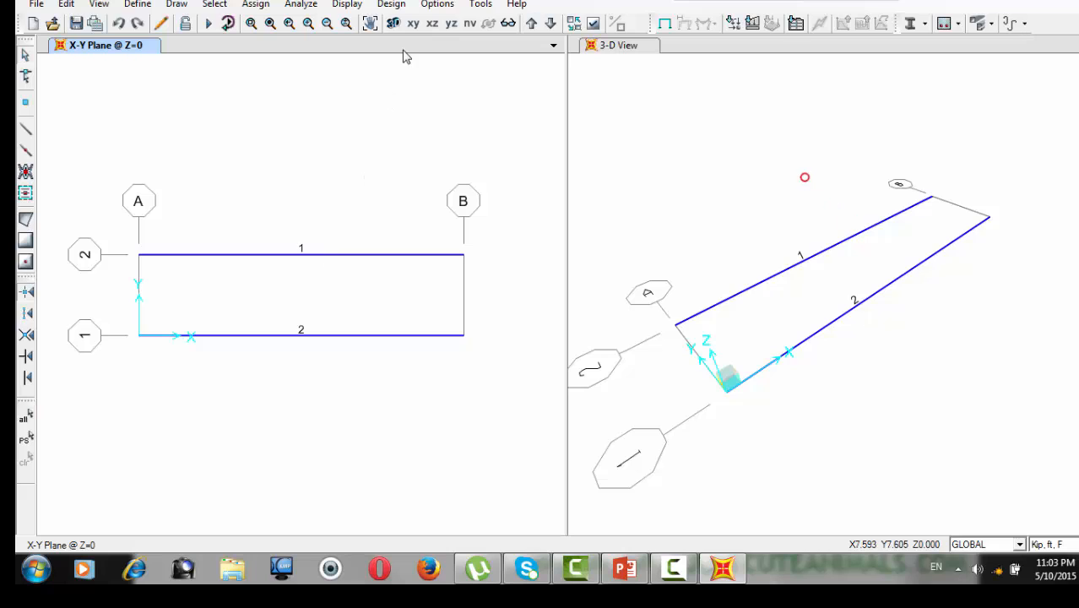
pyautogui.click(411, 24)
# Step: Define a moving-load path from frame 1 with a centerline offset of 0
pyautogui.click(147, 7)
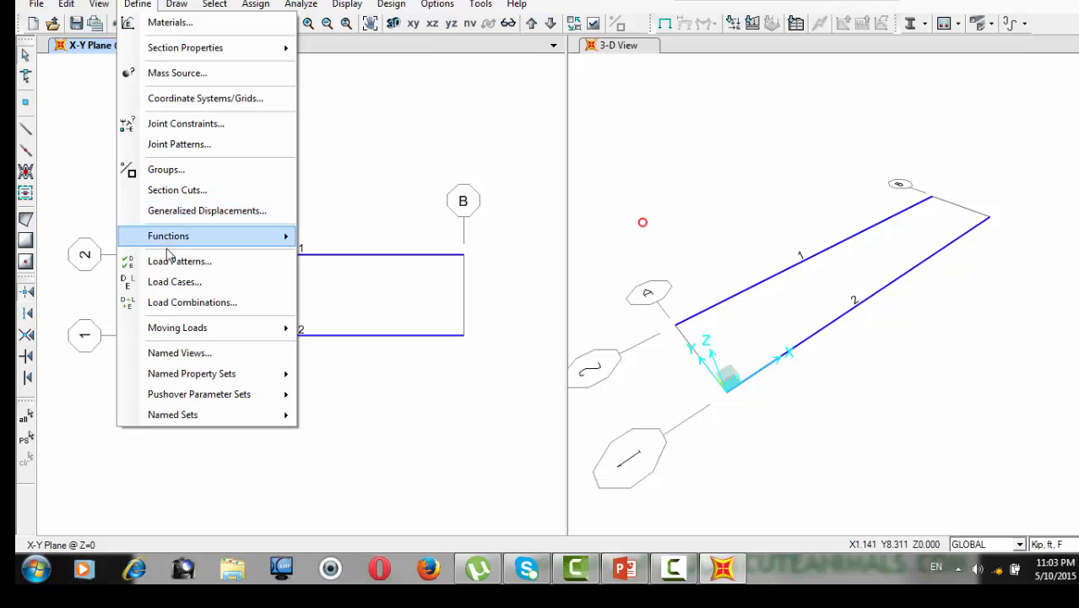
pyautogui.moveTo(203, 331)
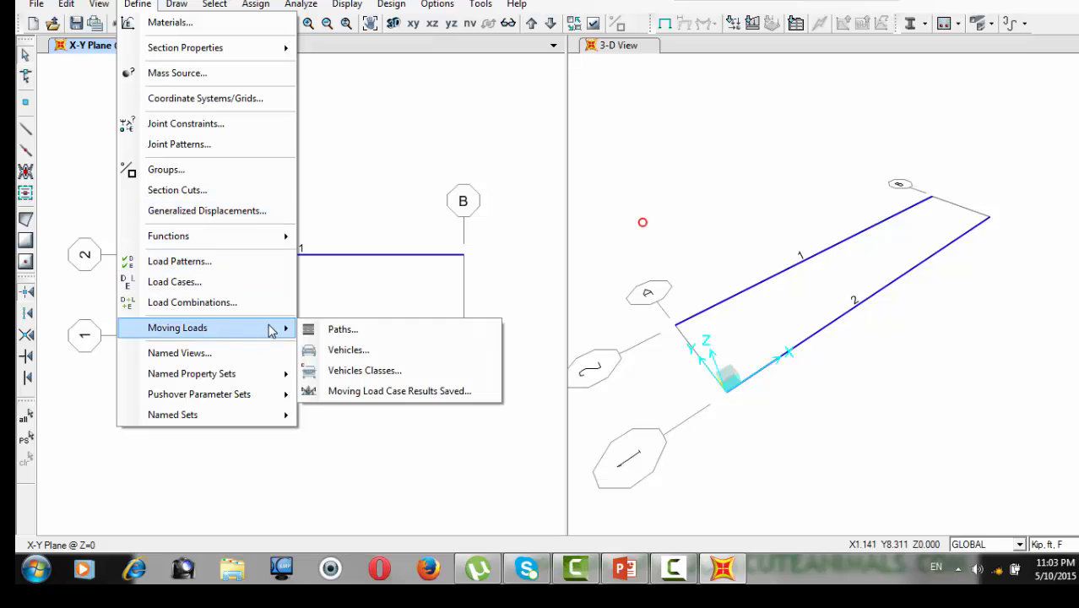
pyautogui.click(332, 337)
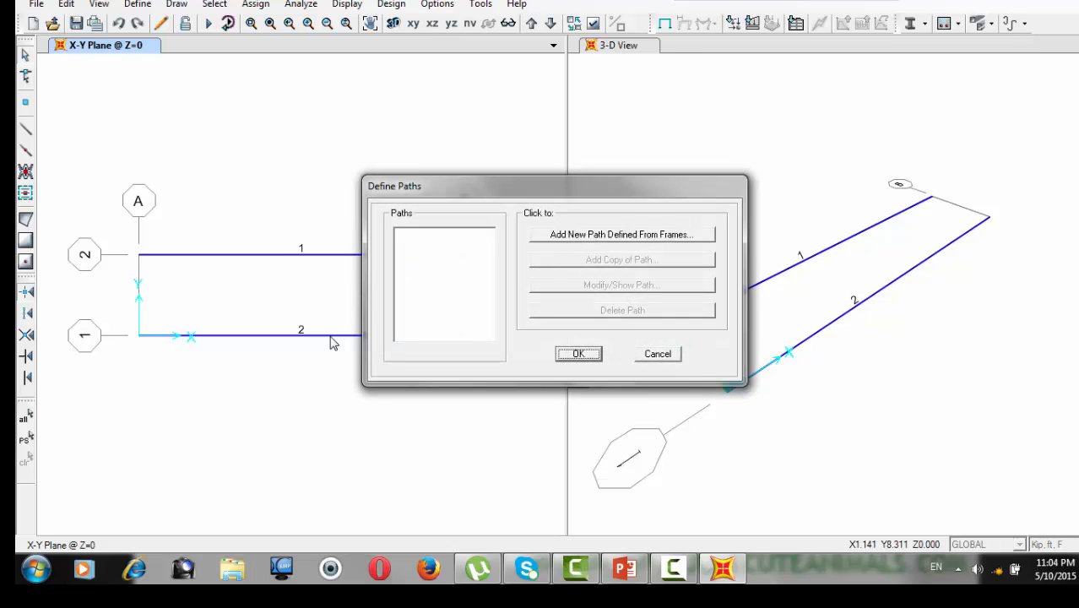
pyautogui.click(591, 238)
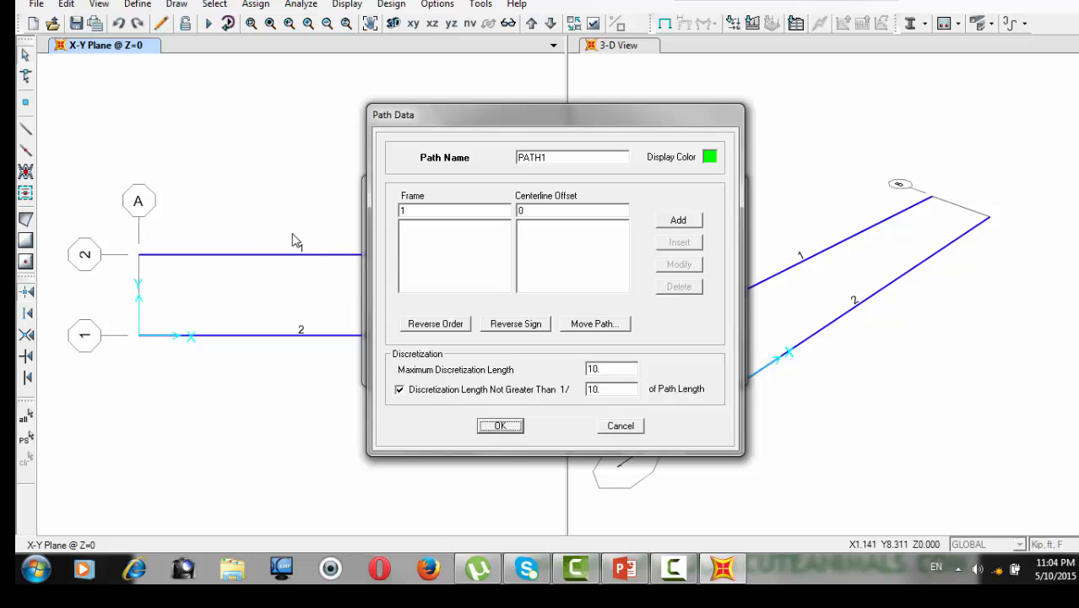
pyautogui.click(664, 224)
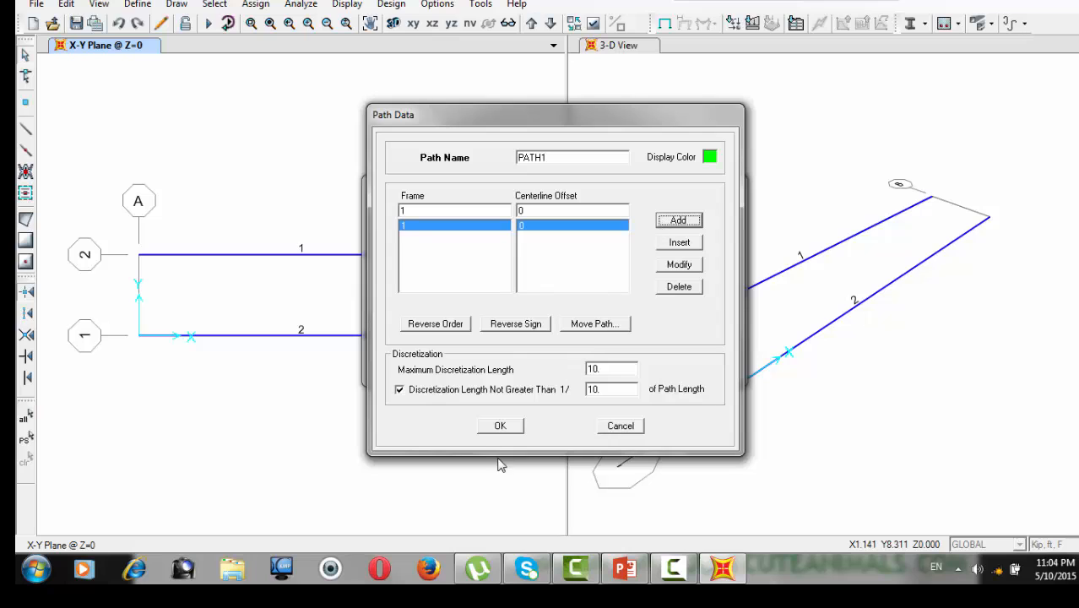
pyautogui.click(498, 427)
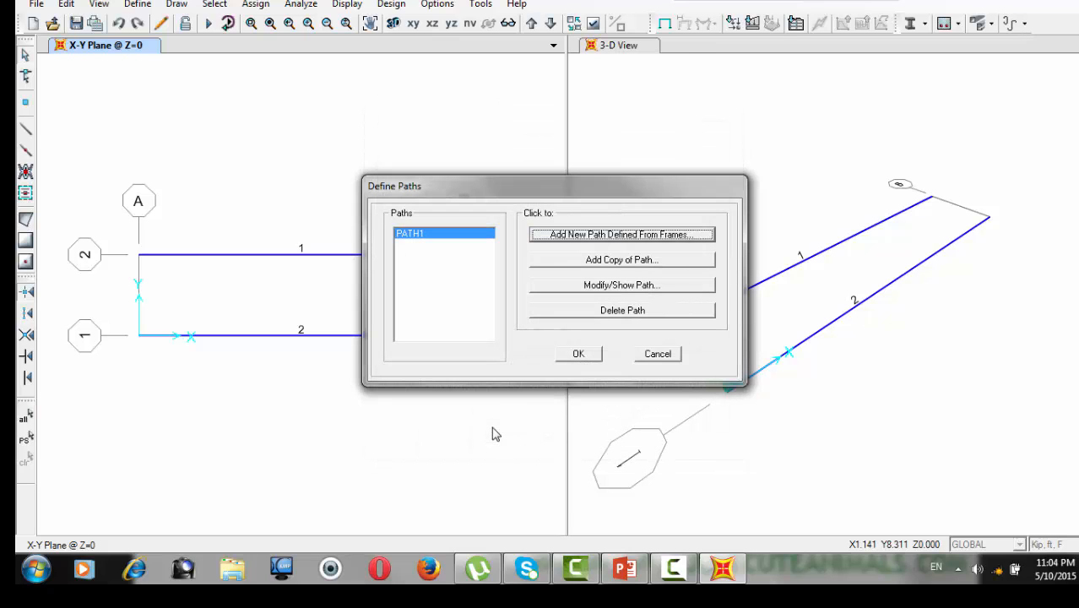
# Step: Add a second moving-load path from frame 2 with a centerline offset of 0, and accept the path definitions
pyautogui.click(547, 237)
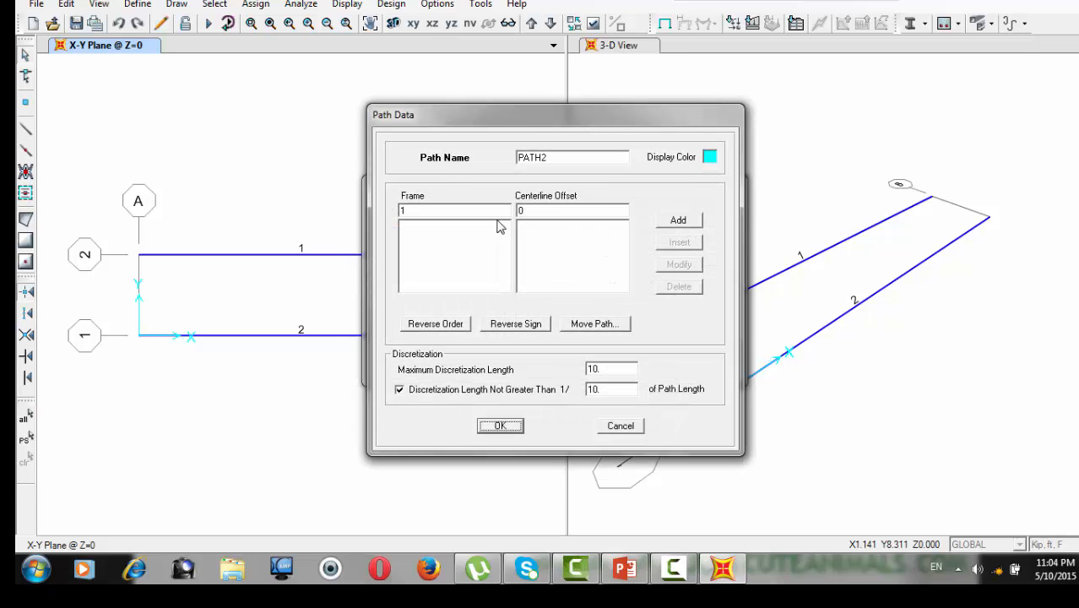
pyautogui.click(479, 211)
pyautogui.click(672, 226)
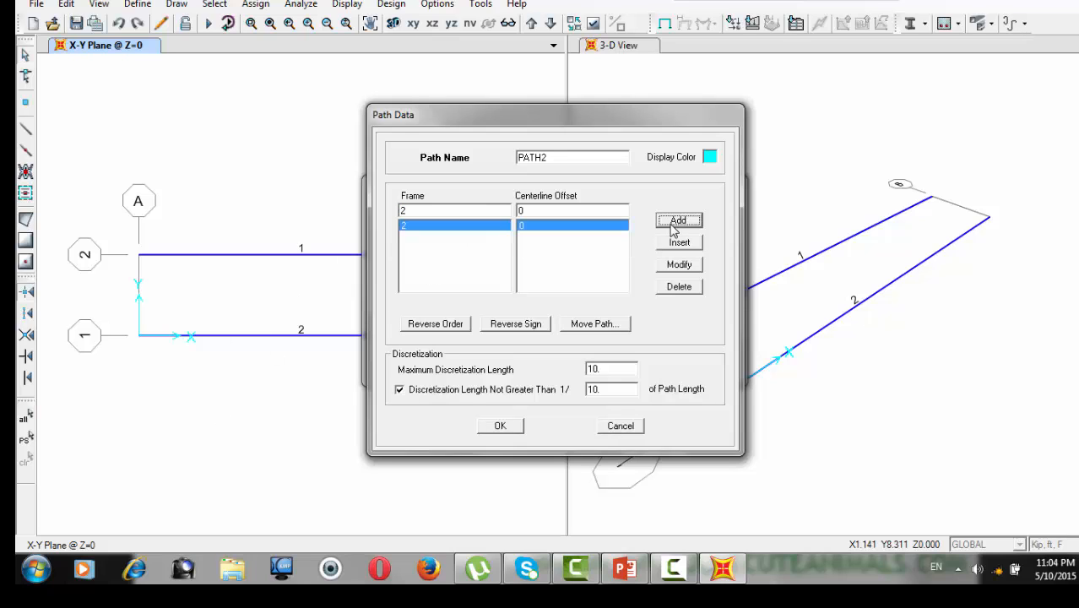
pyautogui.click(501, 428)
pyautogui.click(576, 361)
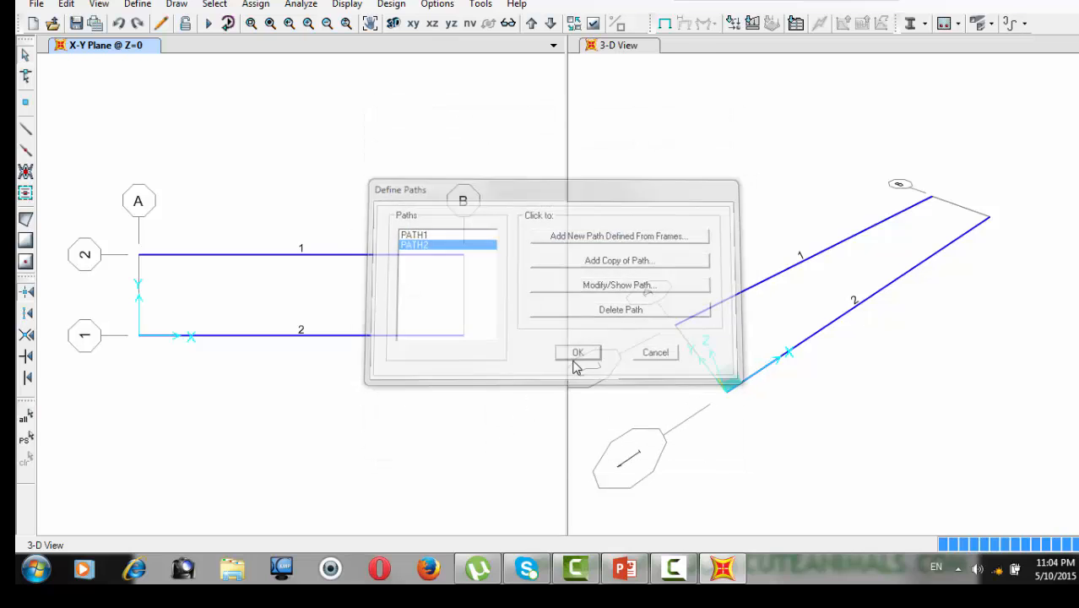
# Step: Define a vehicle with one fixed-length load with an axle load of 2 kip, and make it remain fully in the path
pyautogui.click(137, 4)
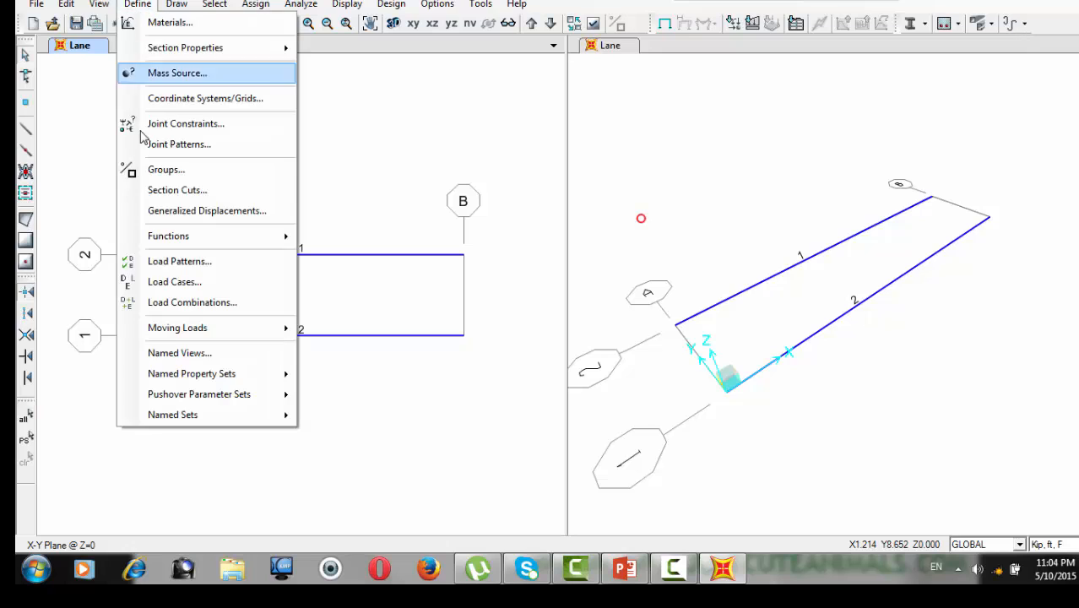
pyautogui.moveTo(243, 327)
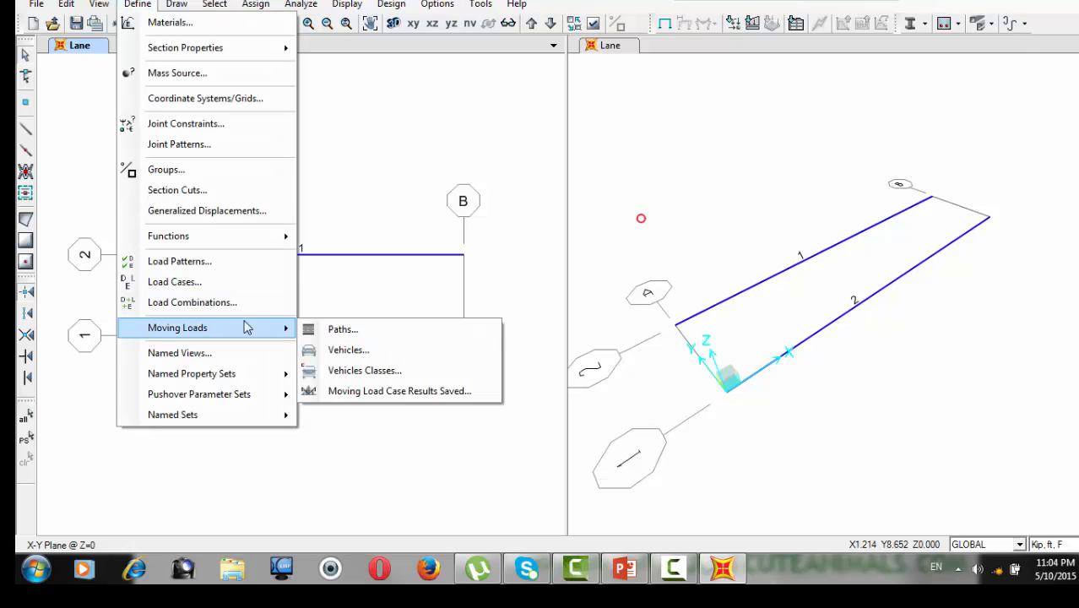
pyautogui.click(326, 352)
pyautogui.click(599, 230)
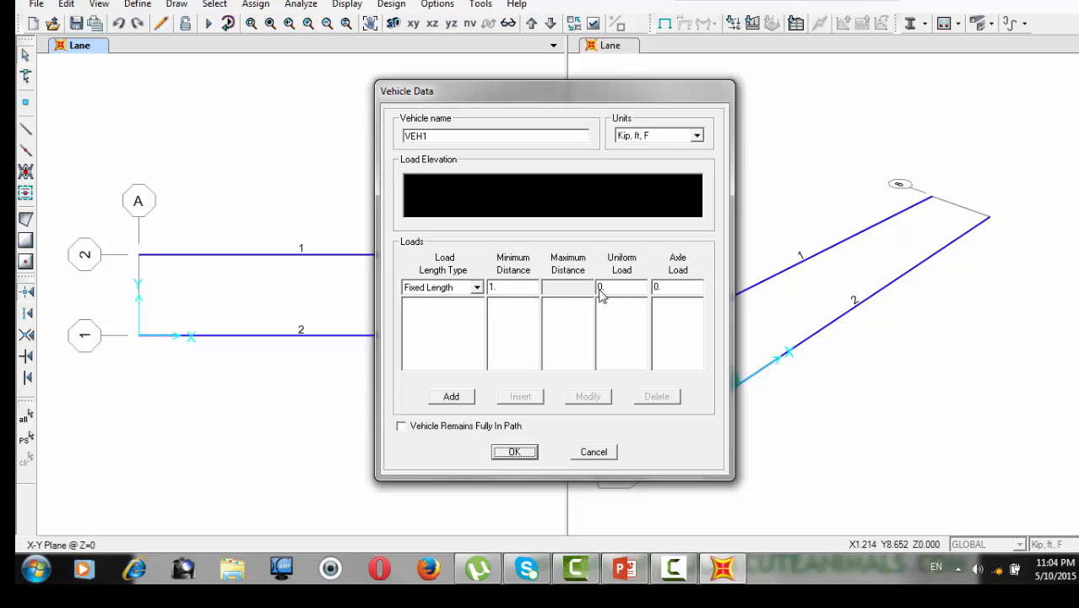
pyautogui.click(688, 286)
pyautogui.write('2')
pyautogui.click(449, 398)
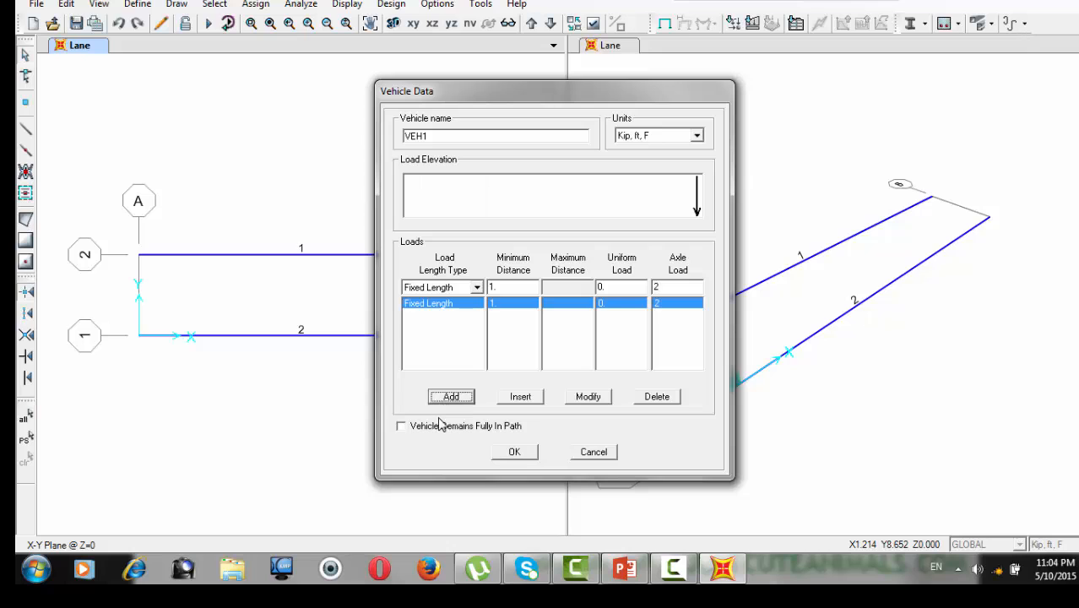
pyautogui.click(444, 429)
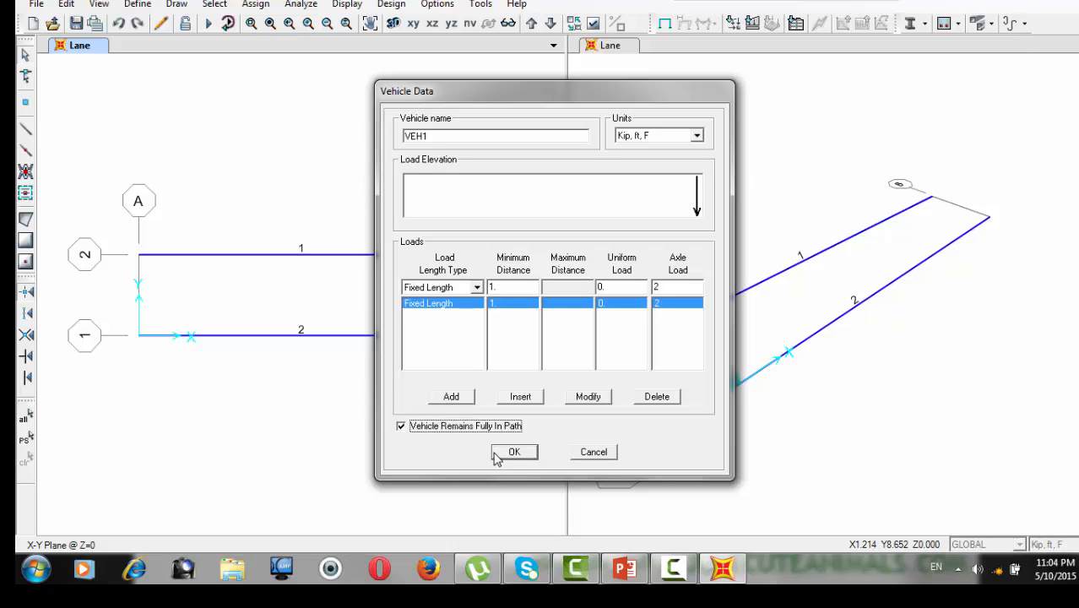
pyautogui.click(517, 454)
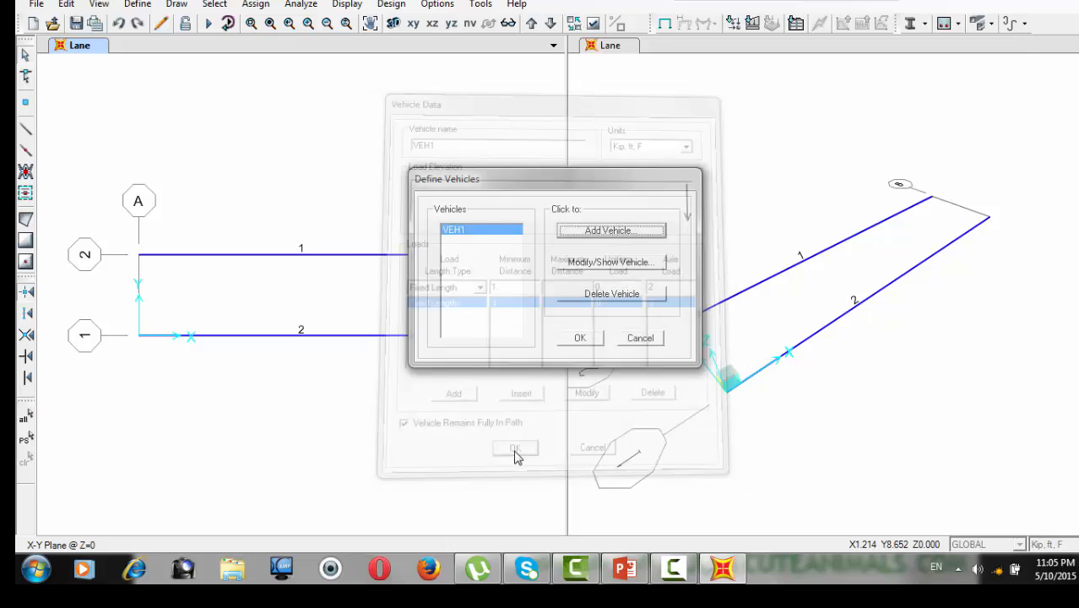
pyautogui.click(582, 340)
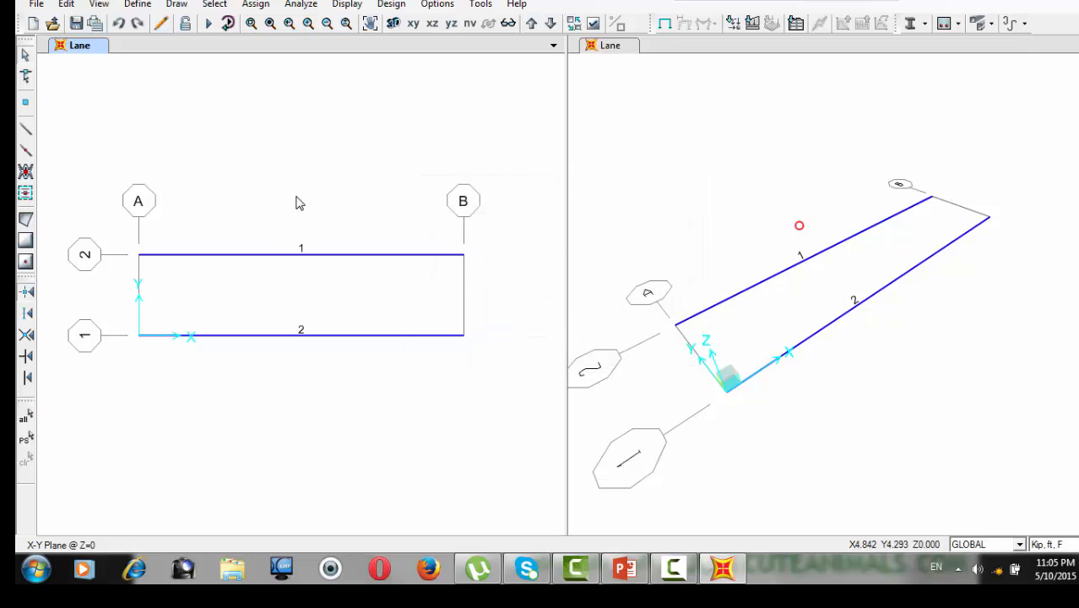
# Step: Define a vehicle class containing vehicle VEH1 with a scale factor of 1
pyautogui.click(139, 5)
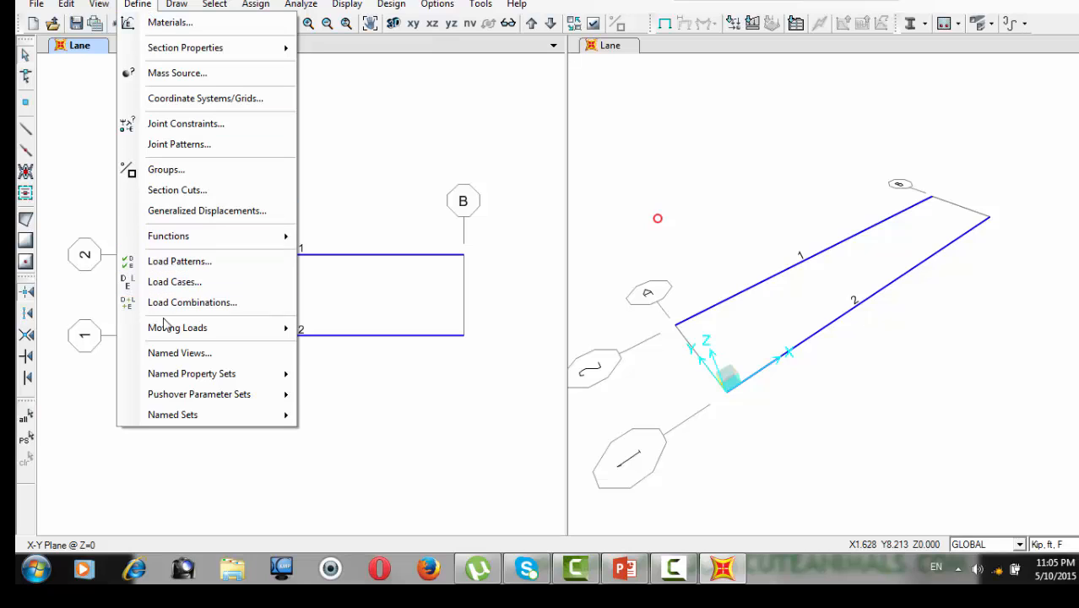
pyautogui.moveTo(177, 330)
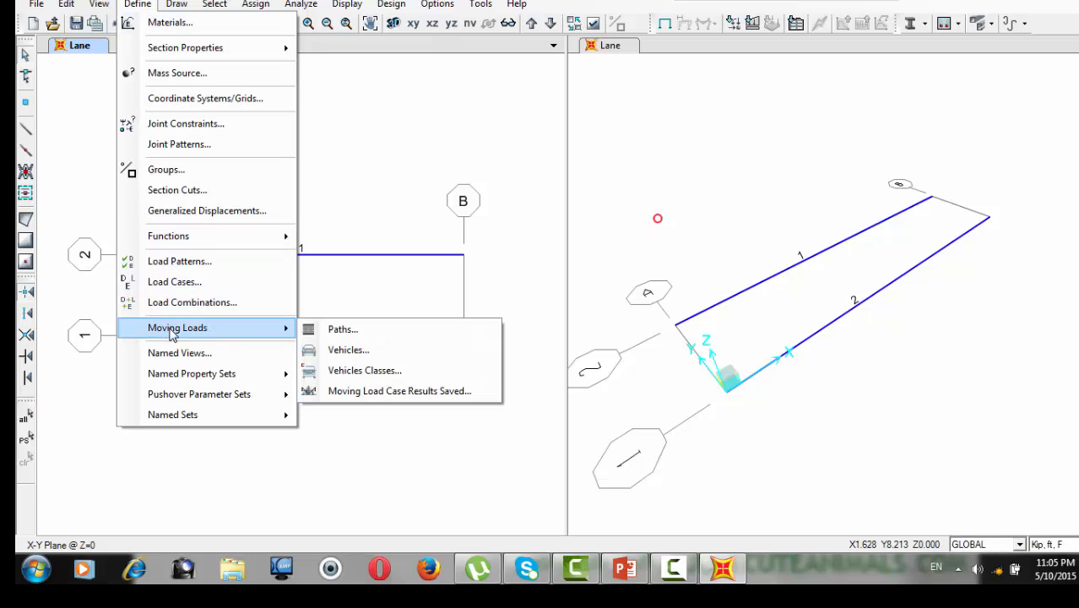
pyautogui.click(355, 370)
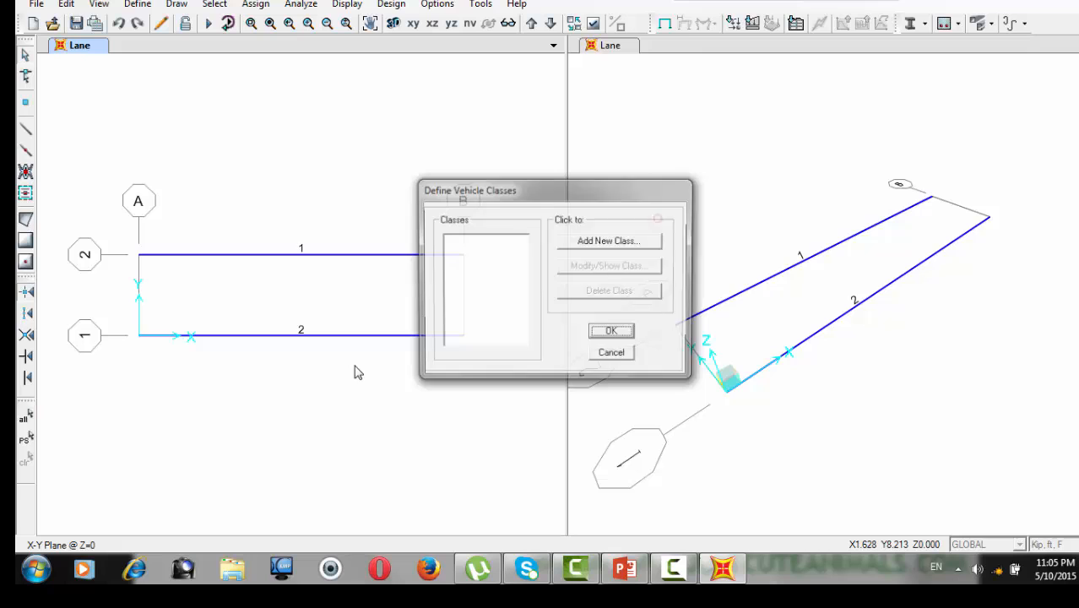
pyautogui.click(572, 242)
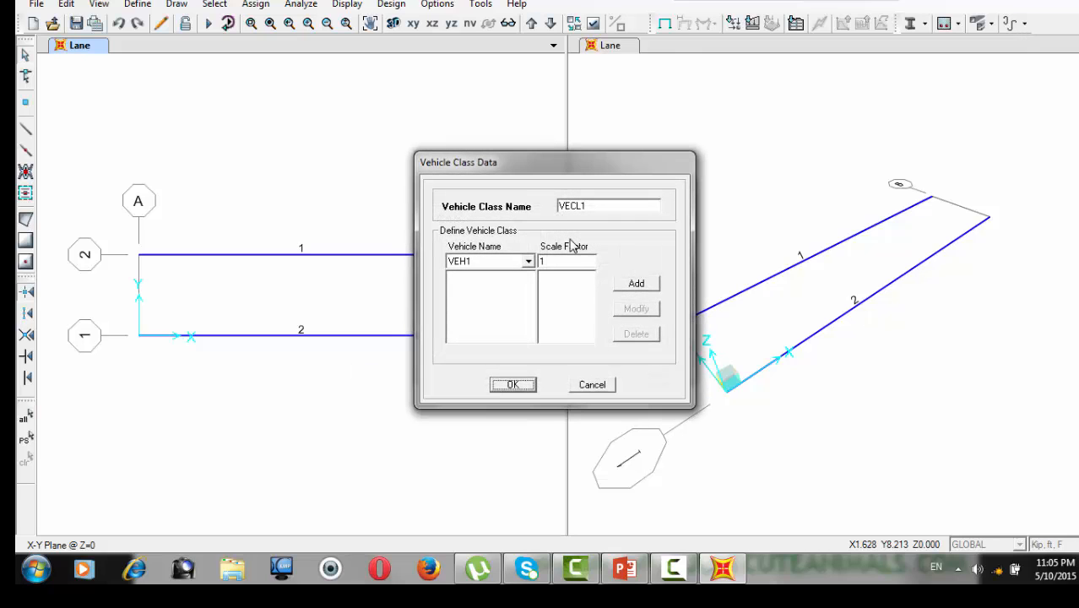
pyautogui.click(528, 262)
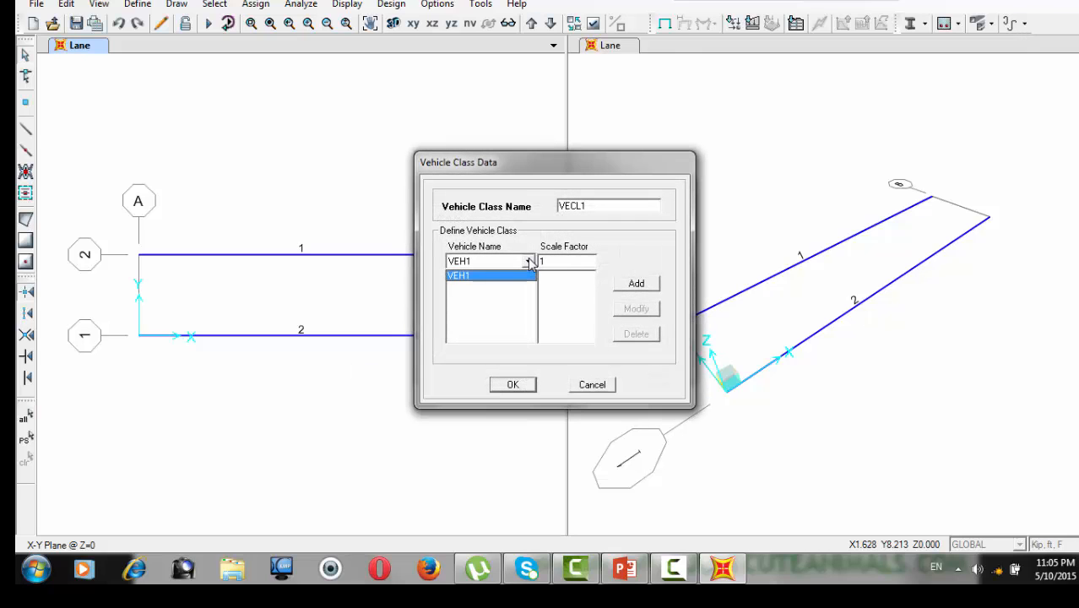
pyautogui.click(633, 284)
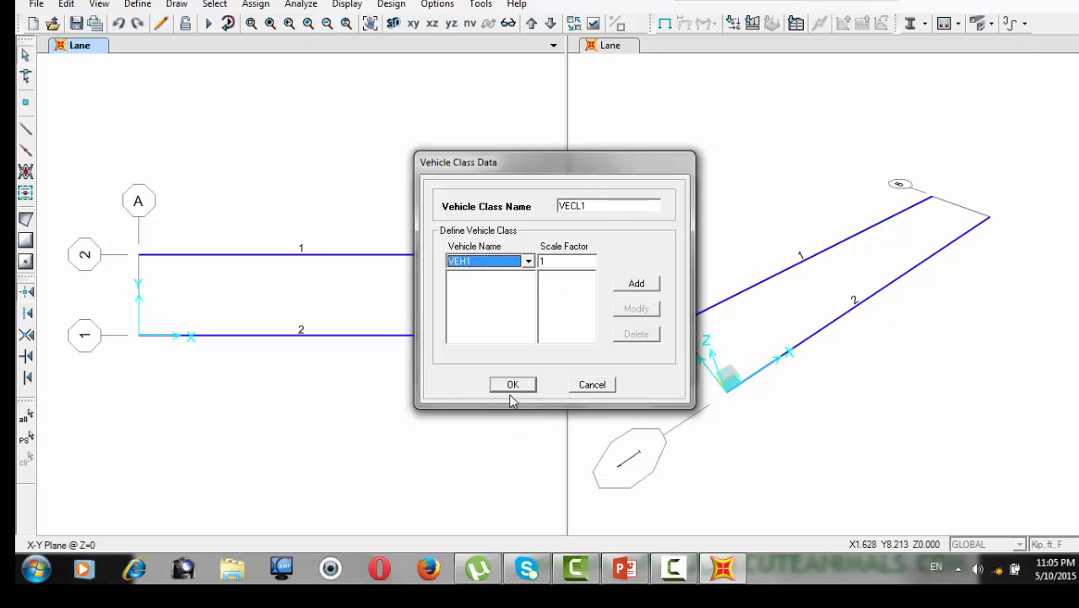
pyautogui.click(510, 390)
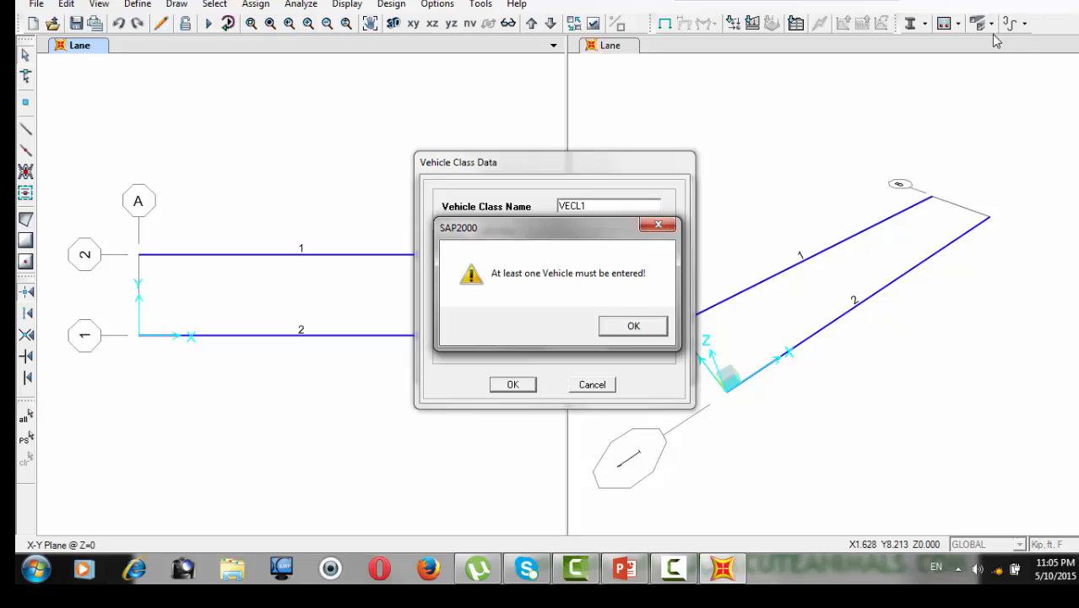
pyautogui.click(658, 225)
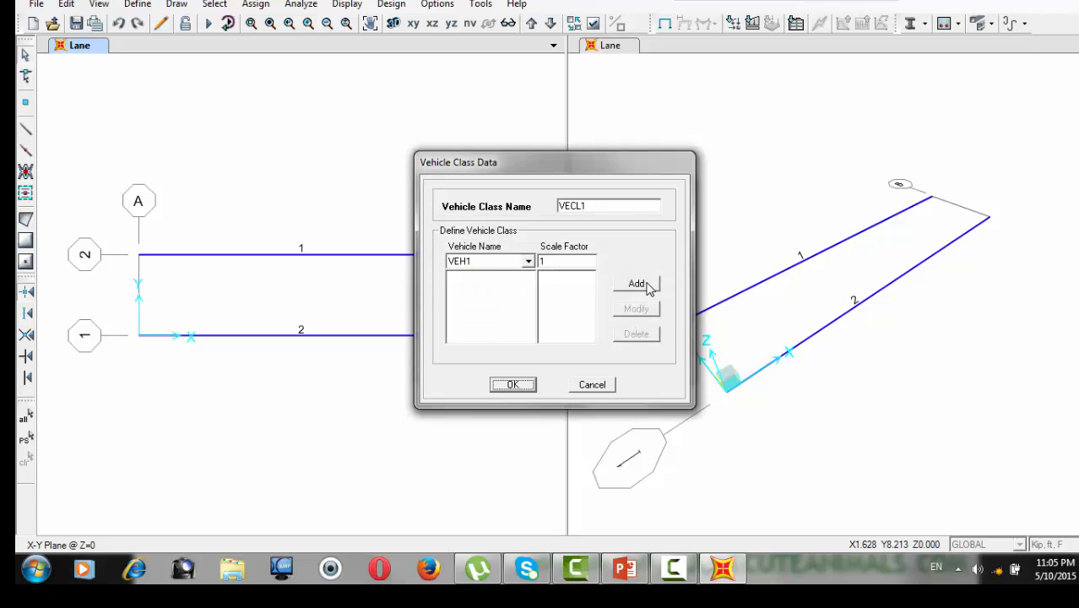
pyautogui.click(646, 286)
pyautogui.click(517, 385)
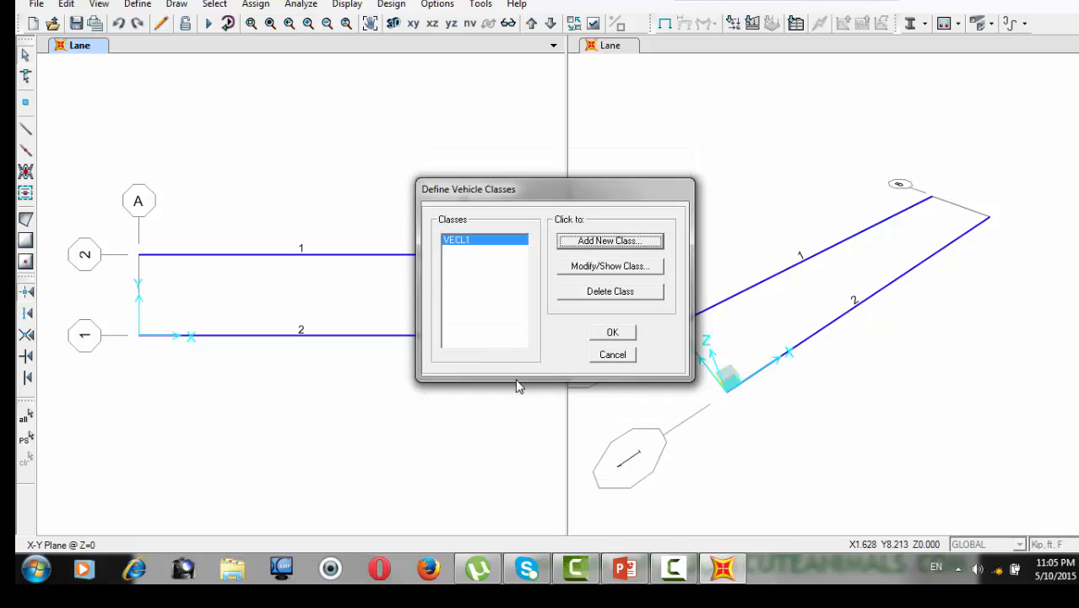
pyautogui.click(625, 332)
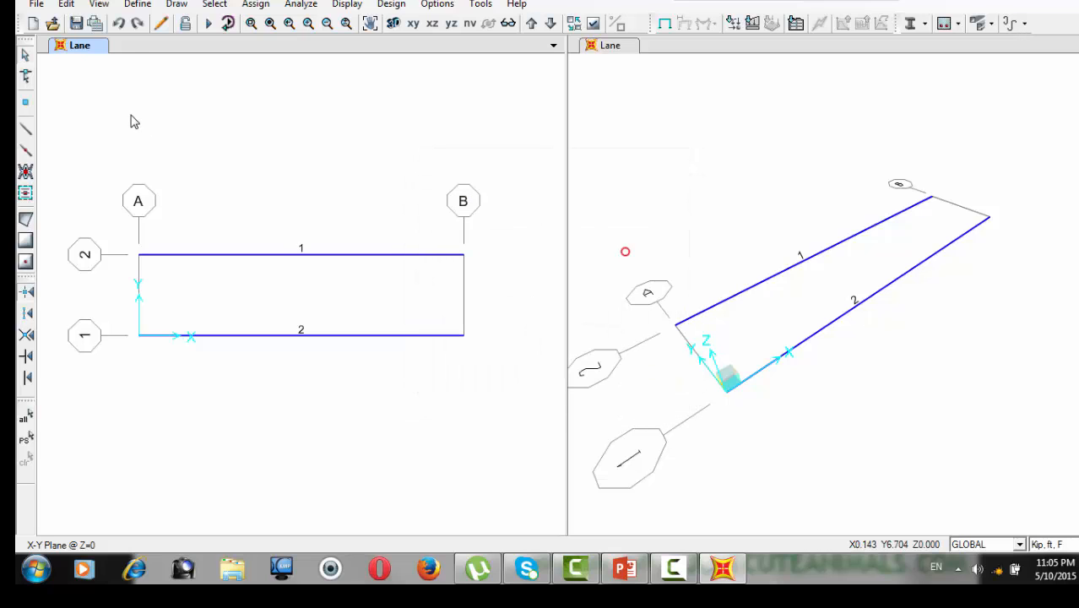
# Step: Add a load pattern named mooving load of type VEHICLE LIVE with a self-weight multiplier of 0
pyautogui.click(142, 7)
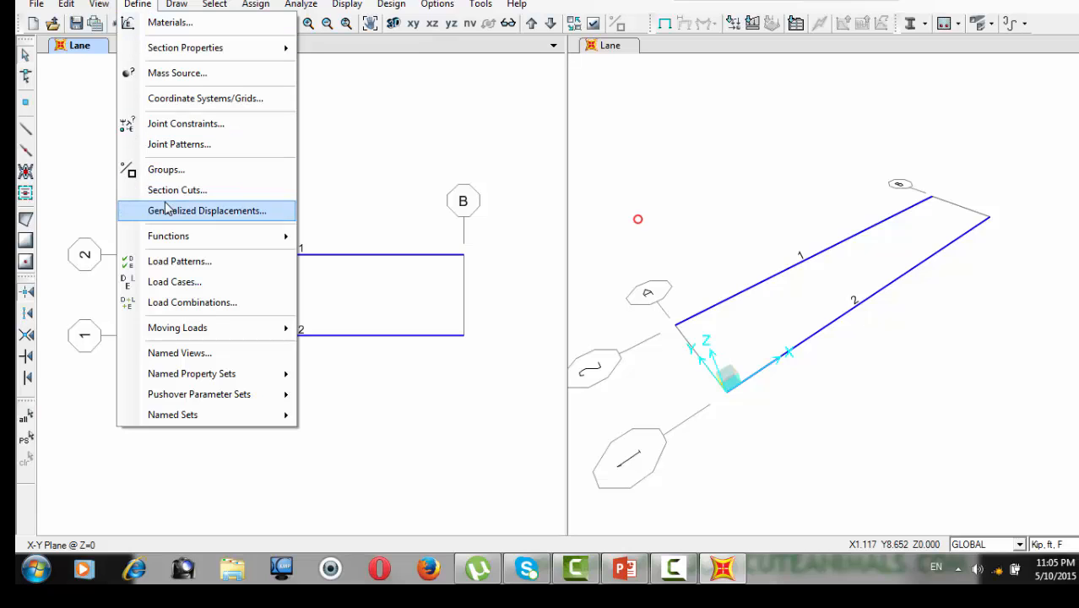
pyautogui.click(180, 262)
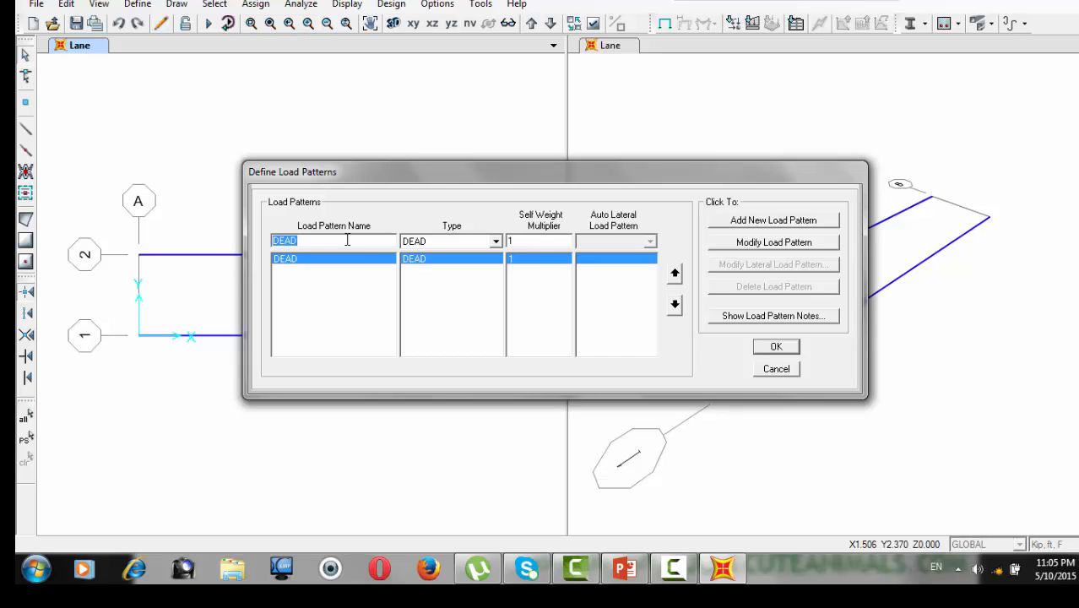
pyautogui.write('mooving load')
pyautogui.click(494, 243)
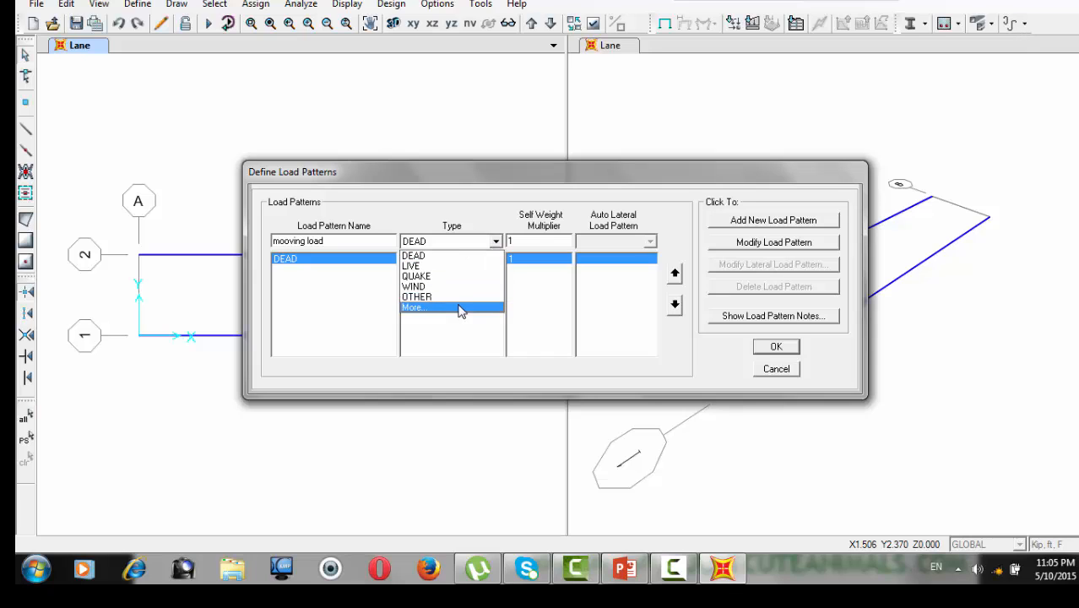
pyautogui.click(460, 308)
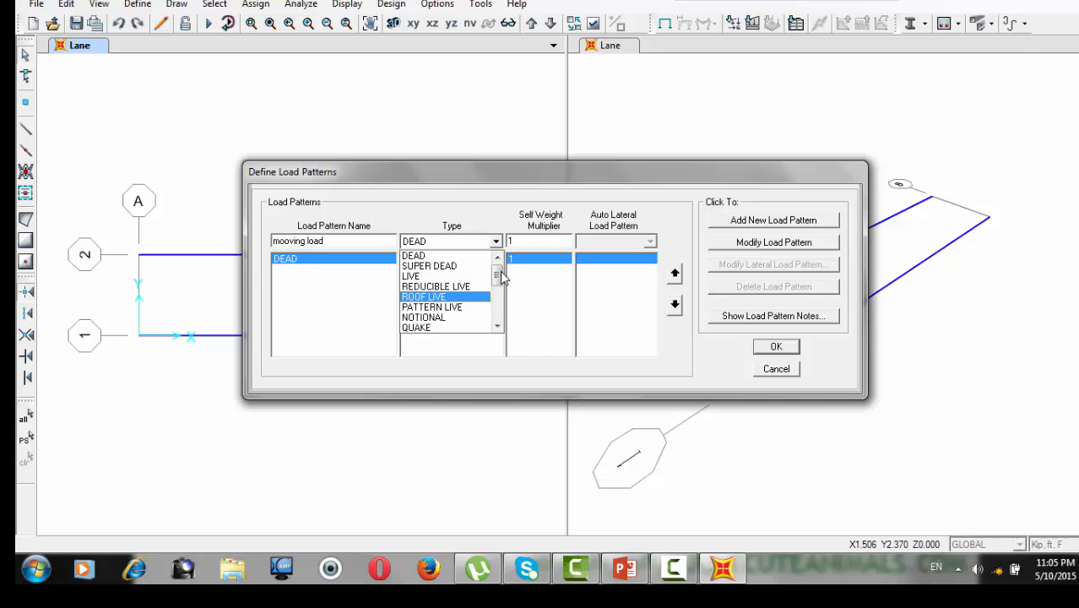
pyautogui.moveTo(502, 279); pyautogui.dragTo(488, 302)
pyautogui.click(472, 287)
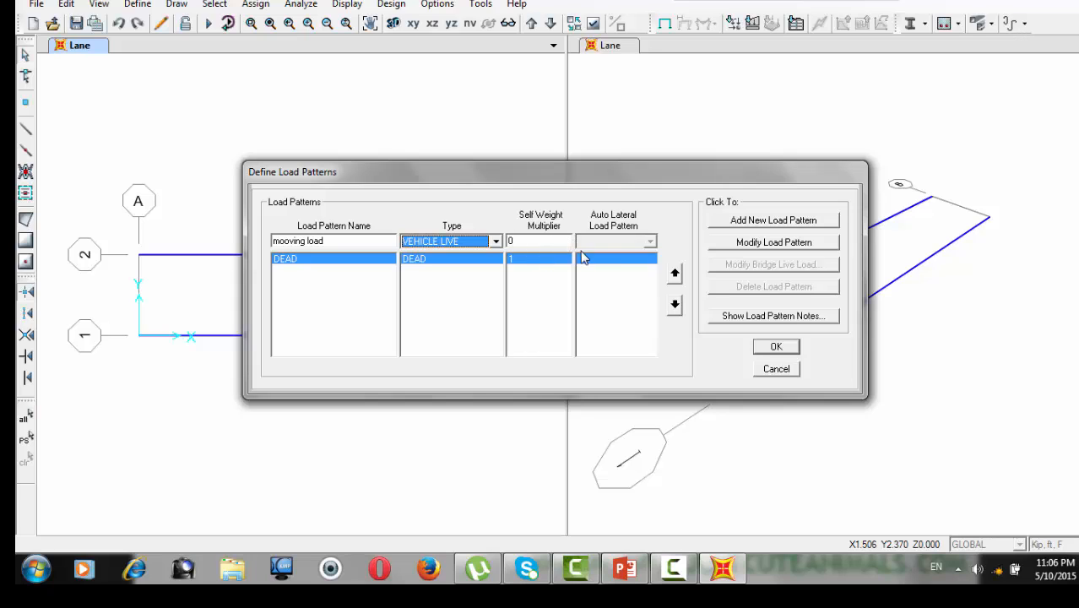
pyautogui.click(731, 222)
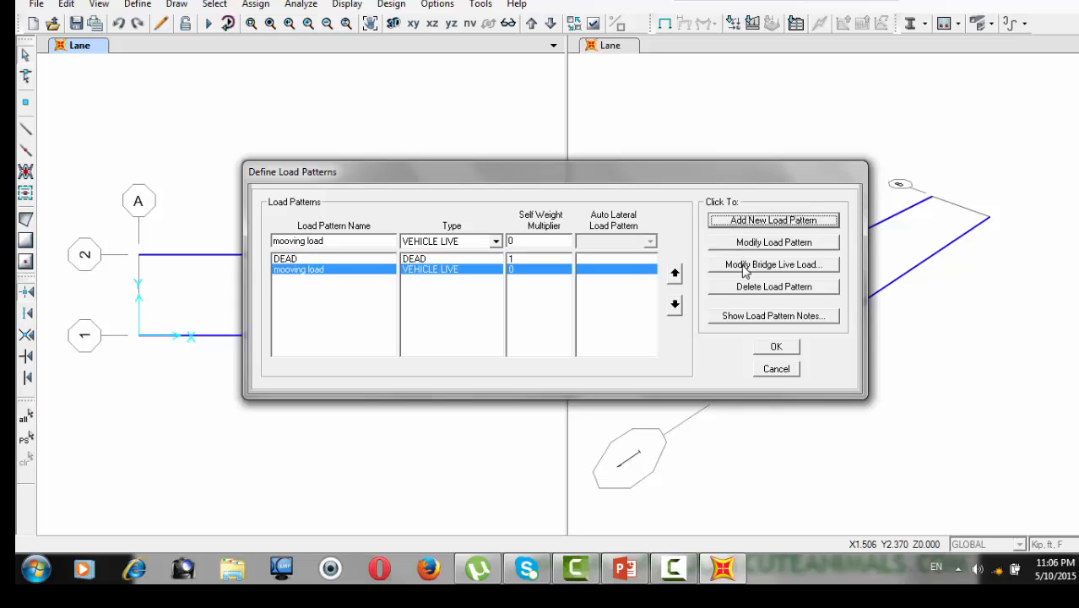
# Step: Set the pattern's bridge live load to run VEH1 forward on PATH1 and backward on PATH2 at speed 1, and accept the load patterns
pyautogui.click(744, 266)
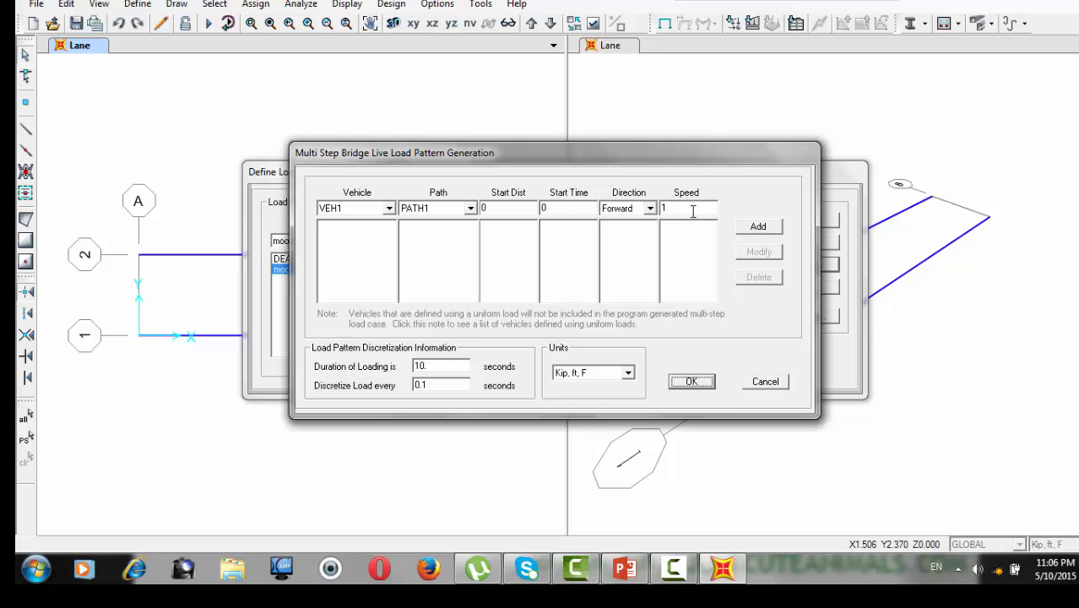
pyautogui.click(758, 228)
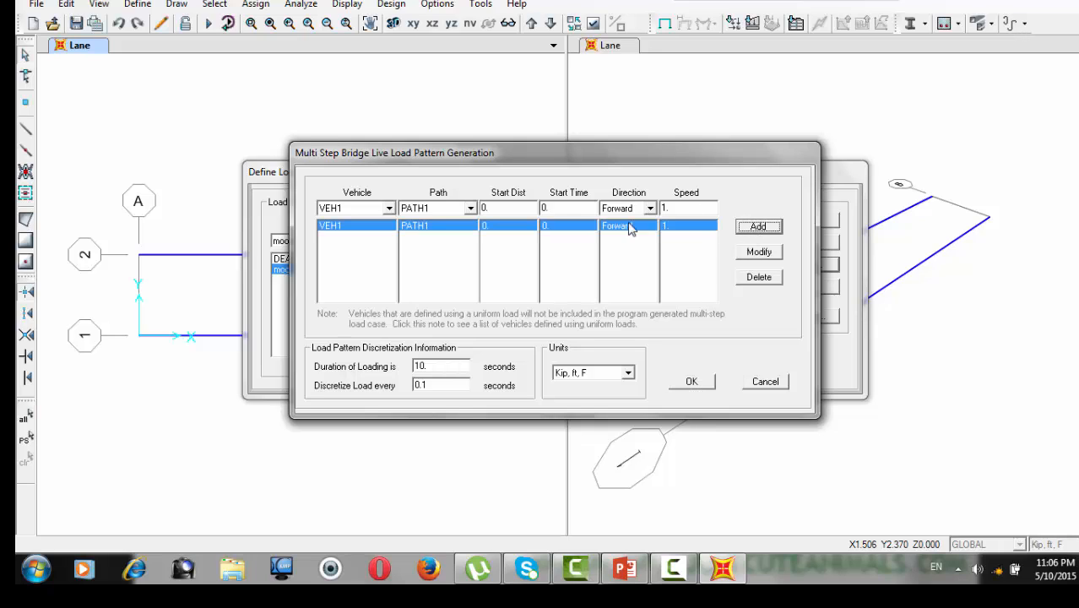
pyautogui.click(469, 209)
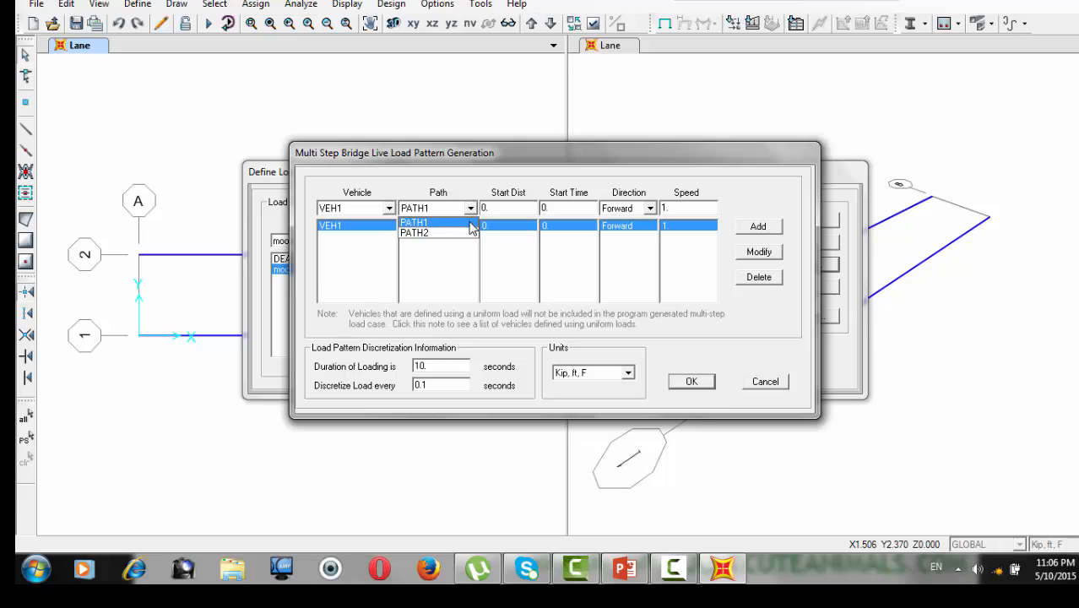
pyautogui.click(469, 233)
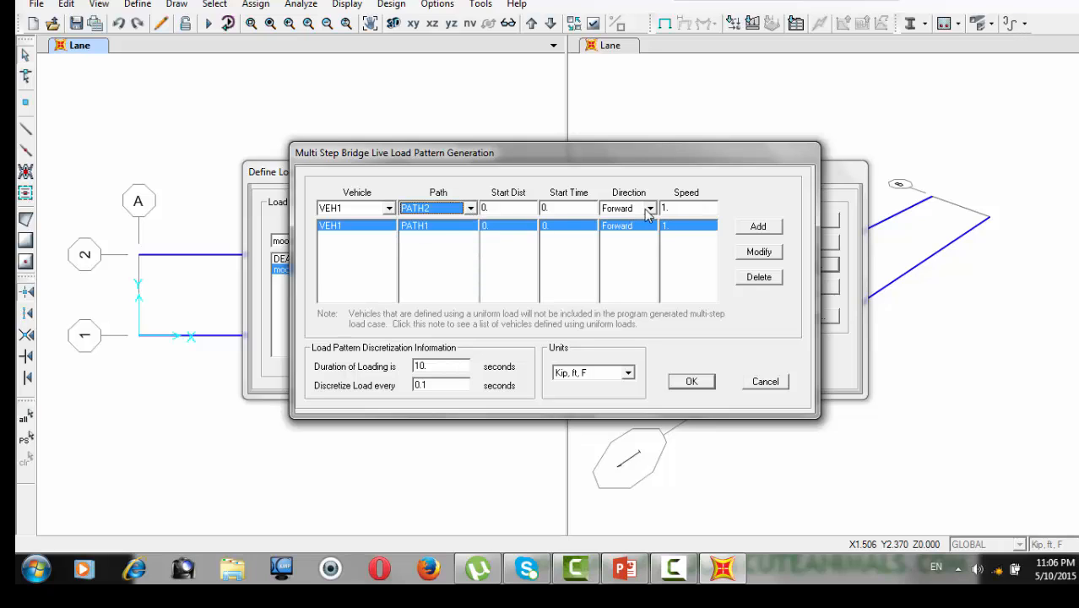
pyautogui.click(650, 209)
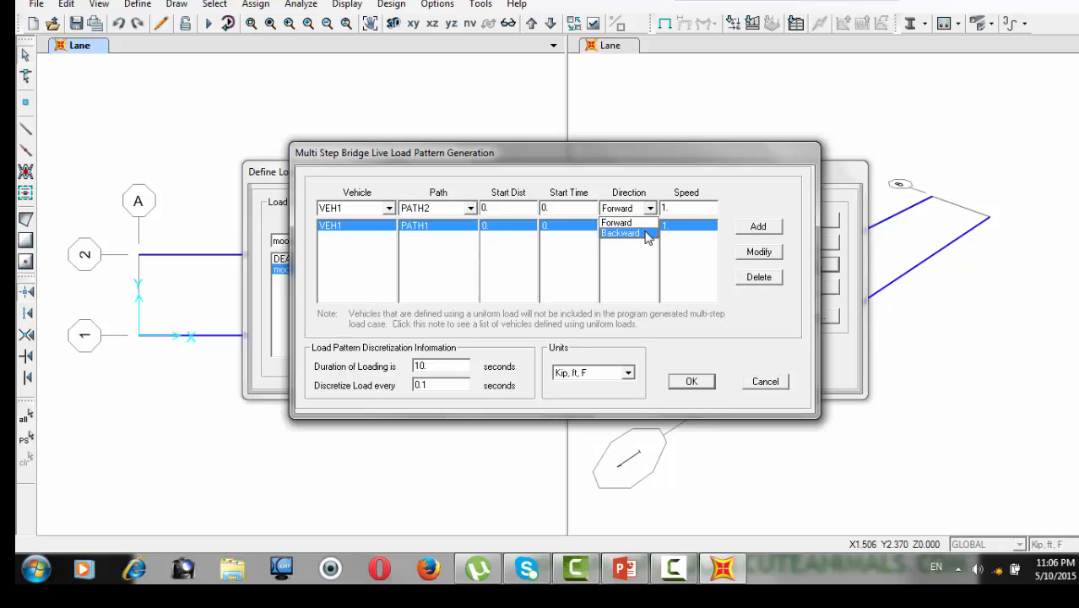
pyautogui.click(646, 233)
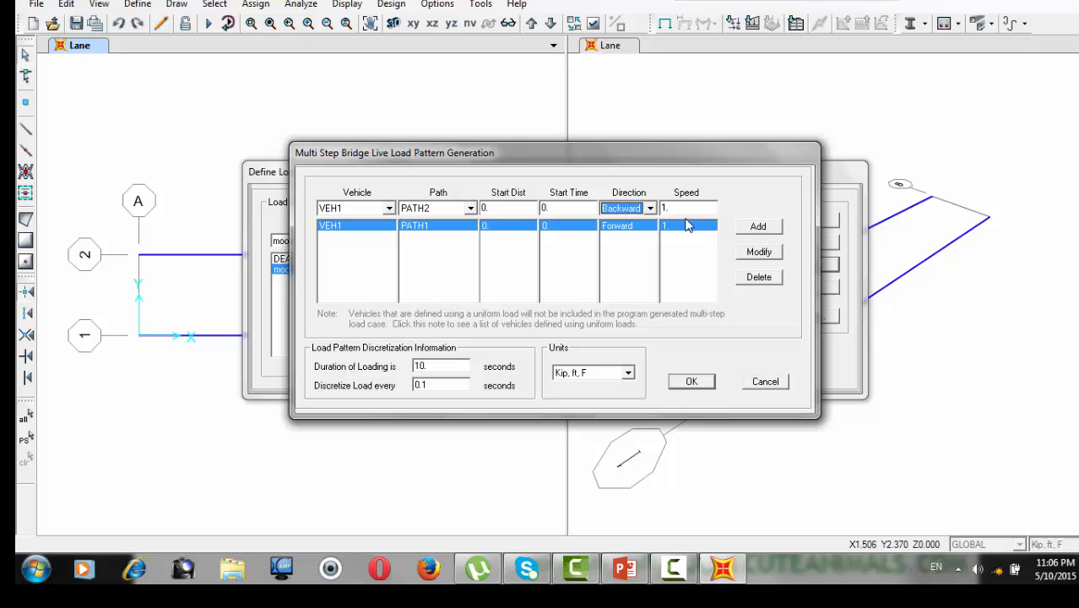
pyautogui.click(757, 228)
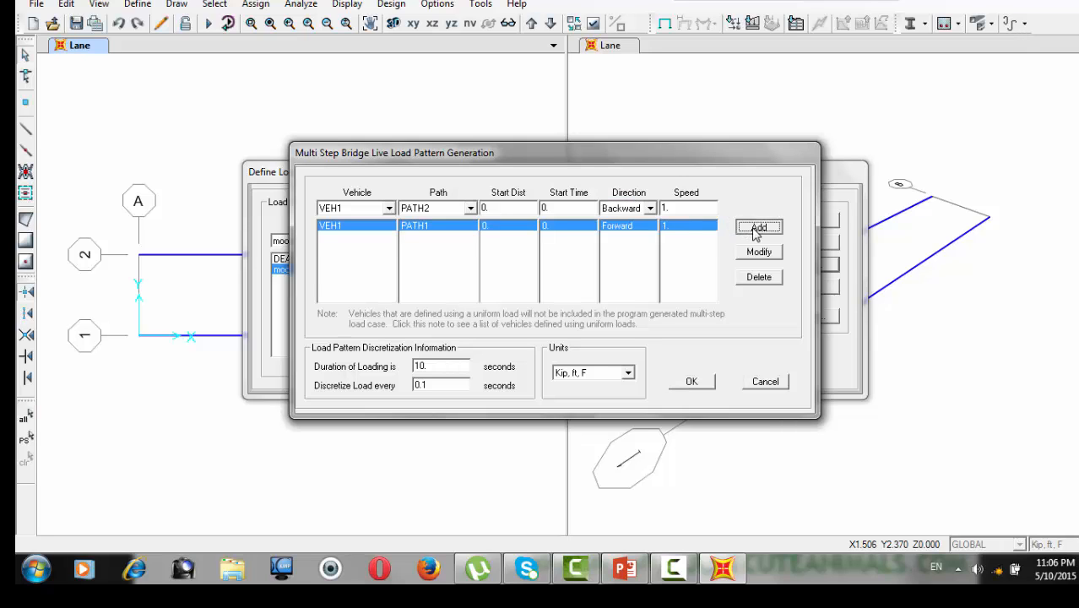
pyautogui.click(706, 380)
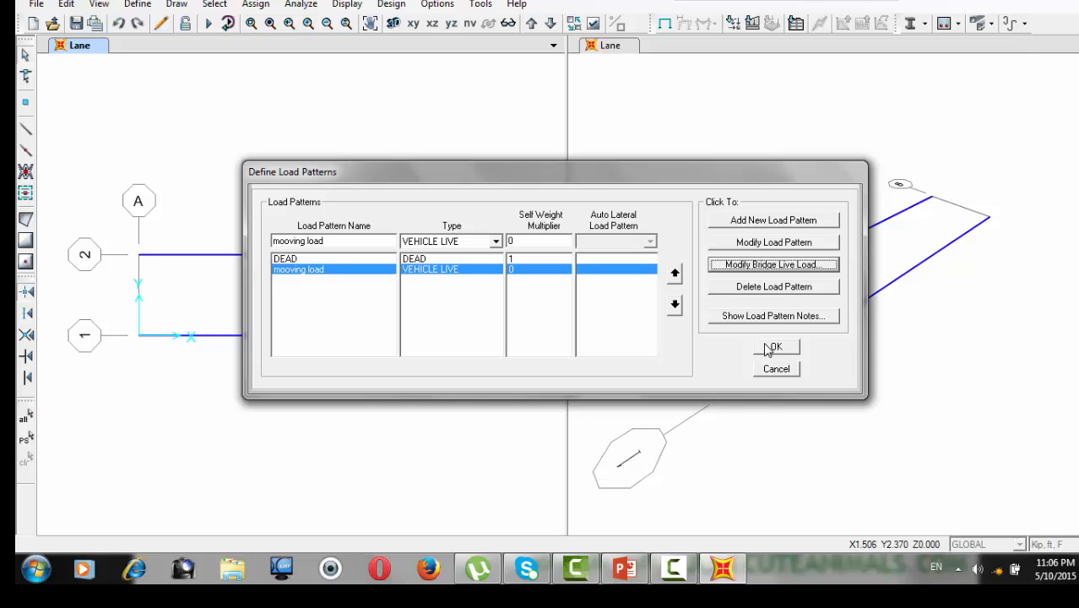
pyautogui.click(771, 348)
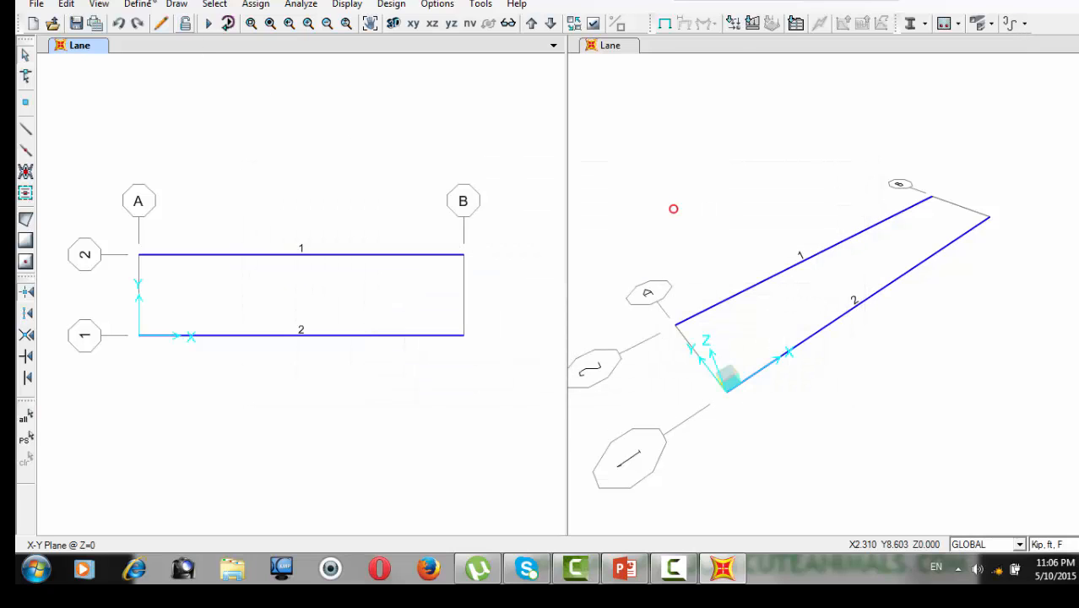
# Step: Change the type of the mooving load case to Moving Load
pyautogui.click(148, 6)
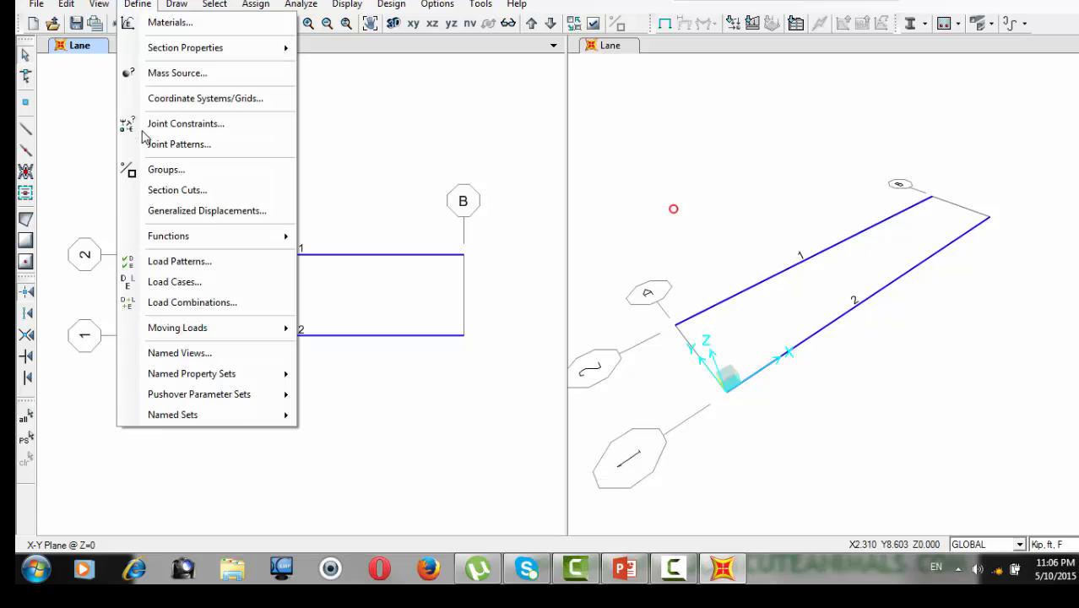
pyautogui.click(171, 283)
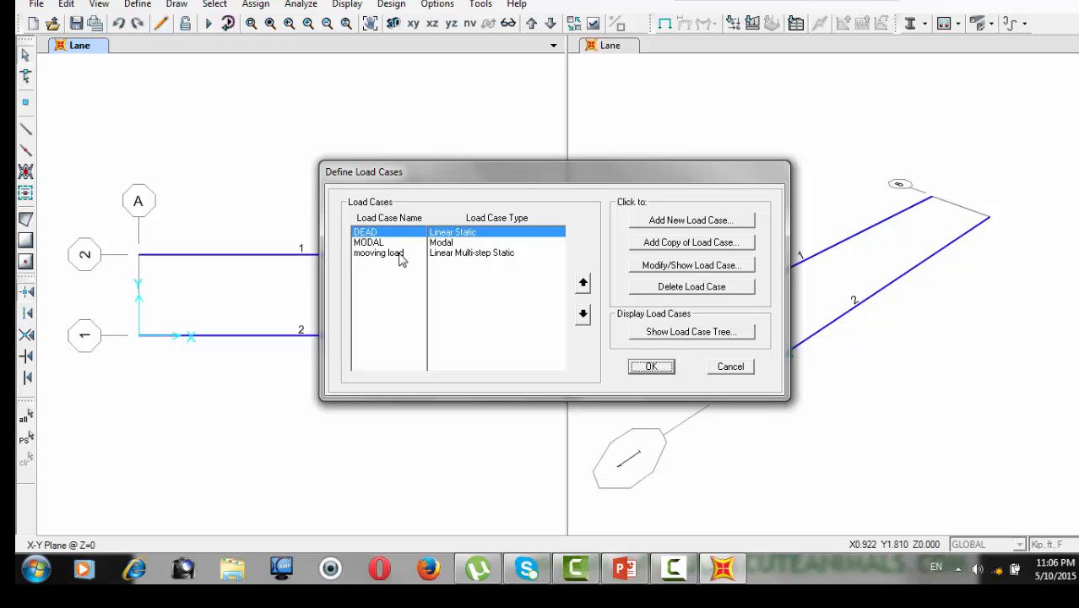
pyautogui.click(397, 253)
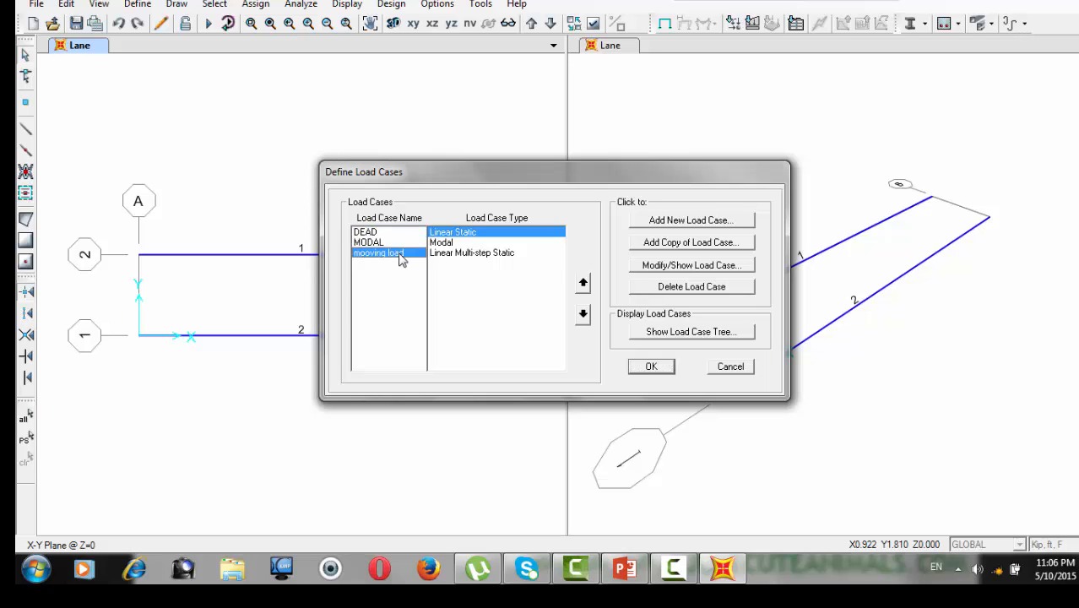
pyautogui.click(650, 265)
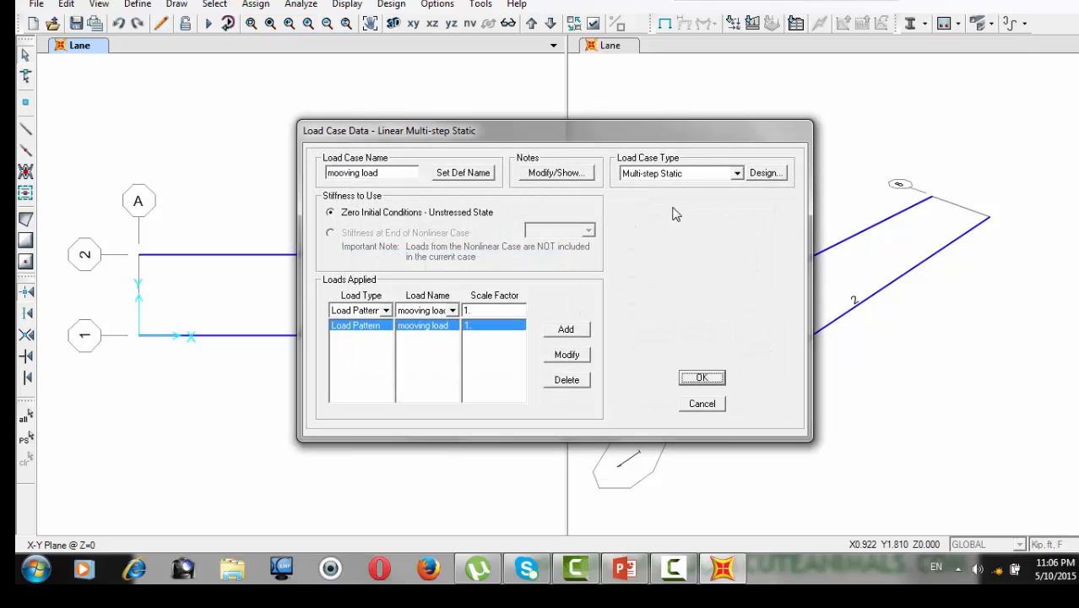
pyautogui.click(737, 173)
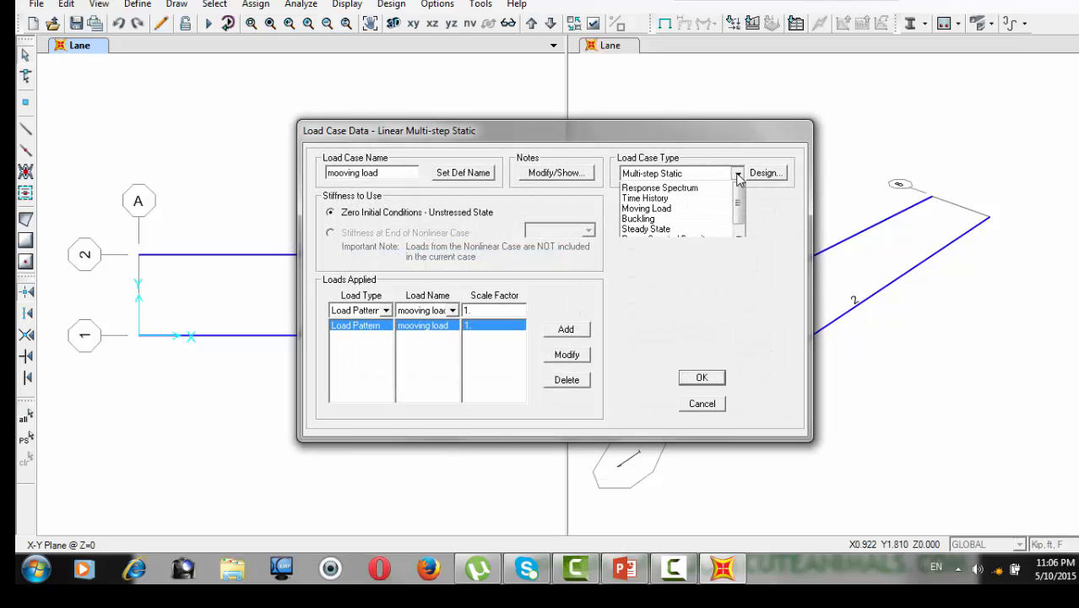
pyautogui.click(703, 230)
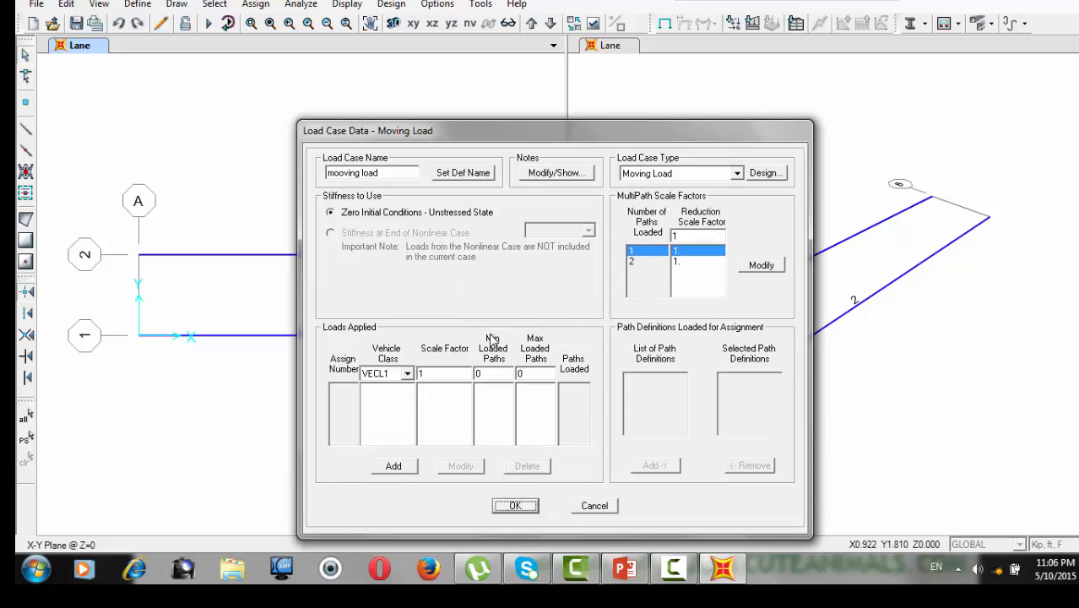
# Step: Apply vehicle class VECL1 with scale factor 1 and minimum and maximum loaded paths of 1, and accept the load cases
pyautogui.click(407, 376)
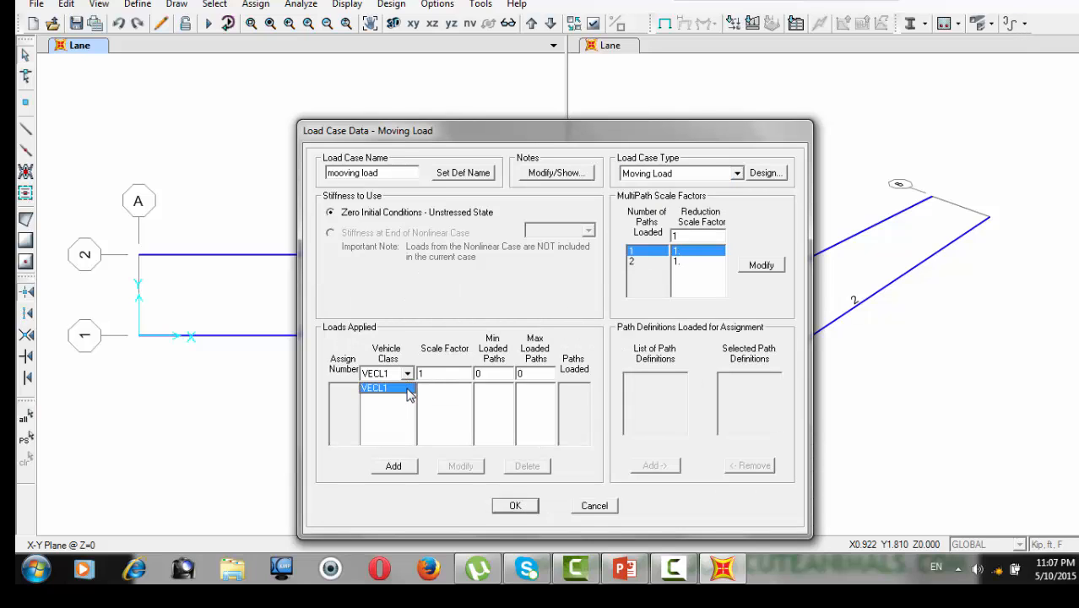
pyautogui.click(409, 394)
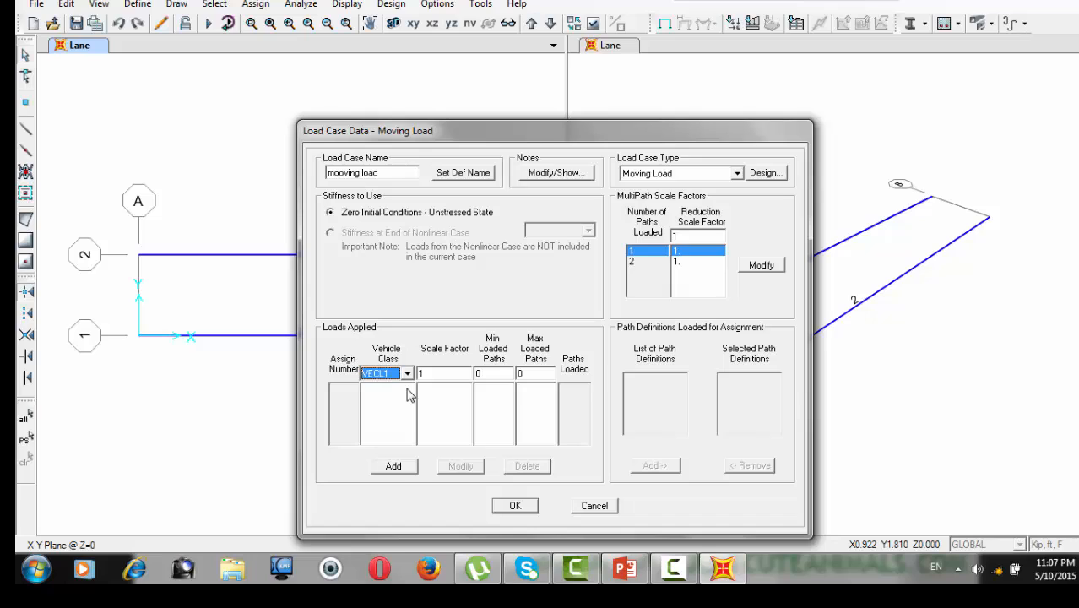
pyautogui.click(483, 375)
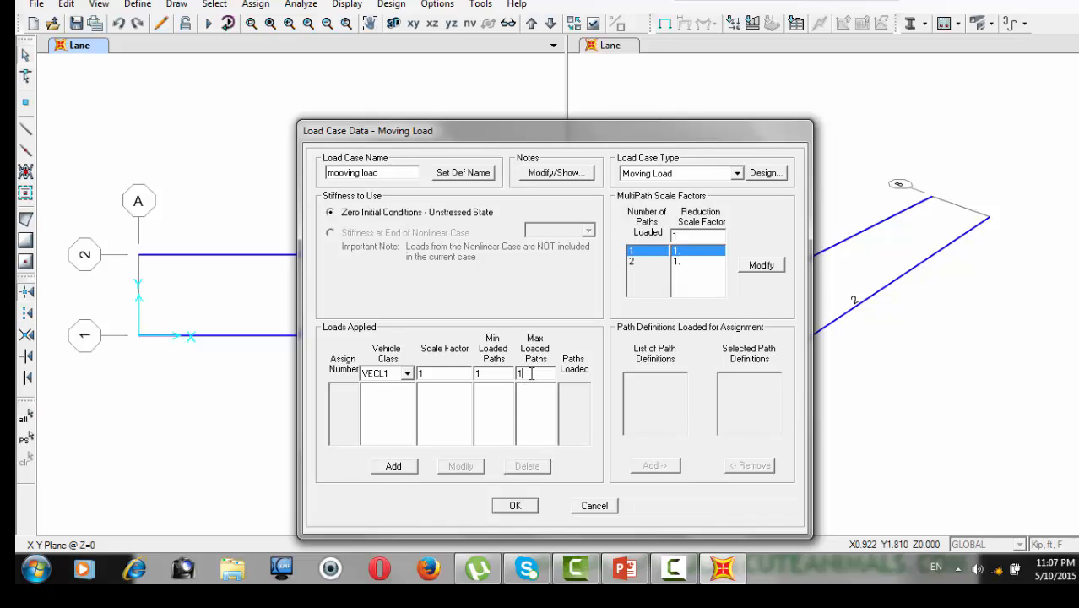
pyautogui.click(395, 468)
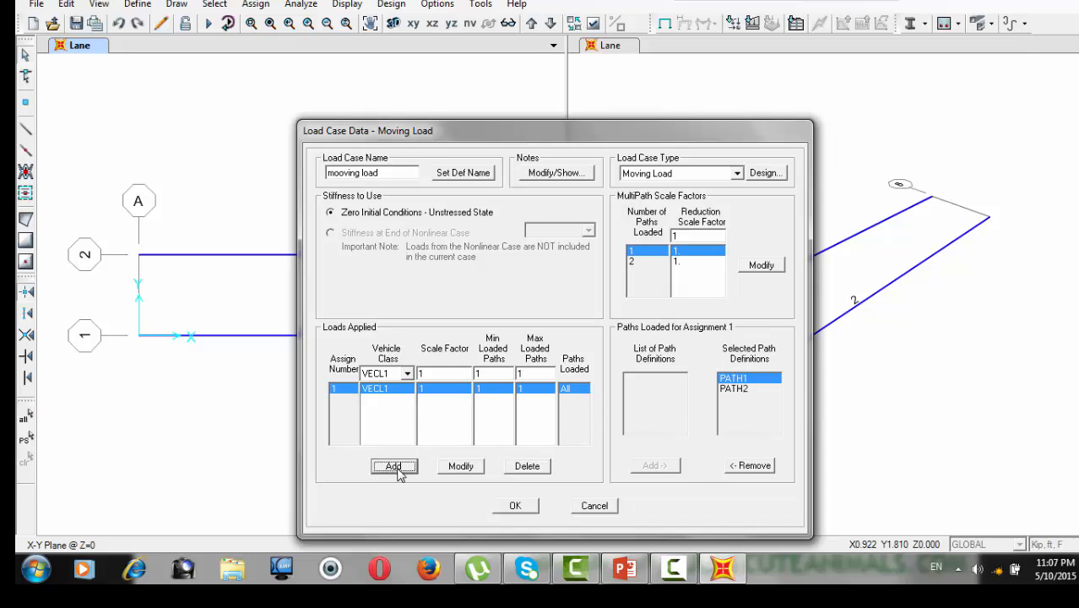
pyautogui.click(515, 506)
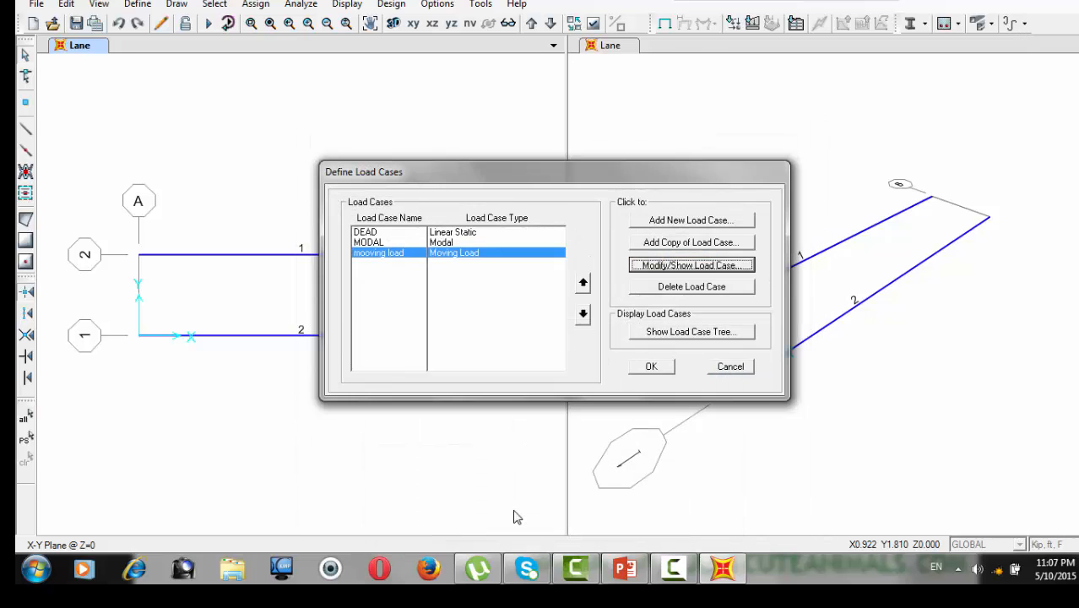
pyautogui.click(652, 367)
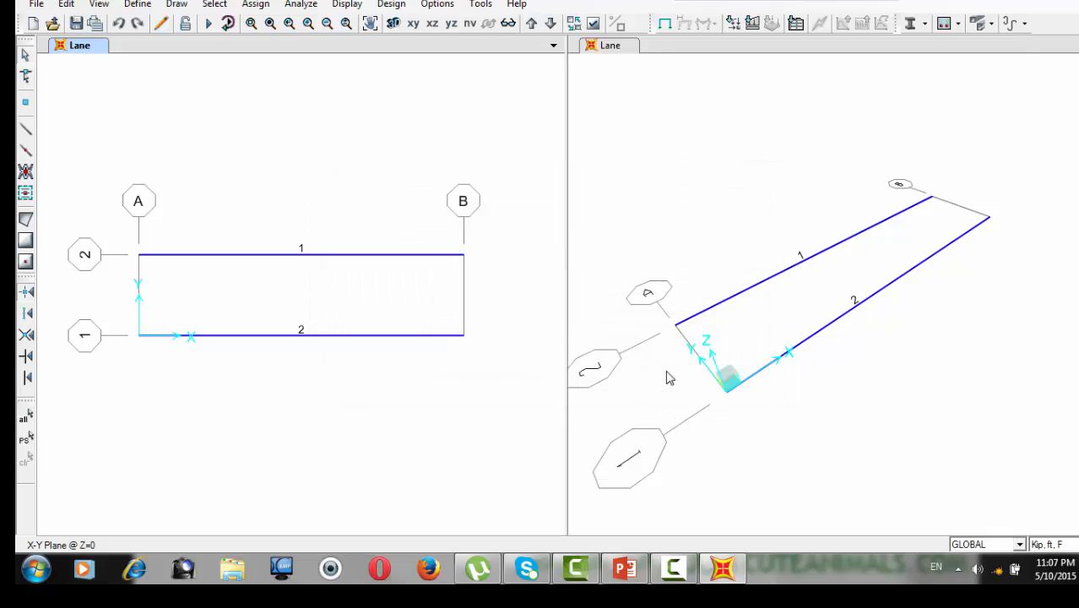
# Step: Create a Linear Add load combination COMB1 that includes the DEAD case with a scale factor of 1.4
pyautogui.click(138, 5)
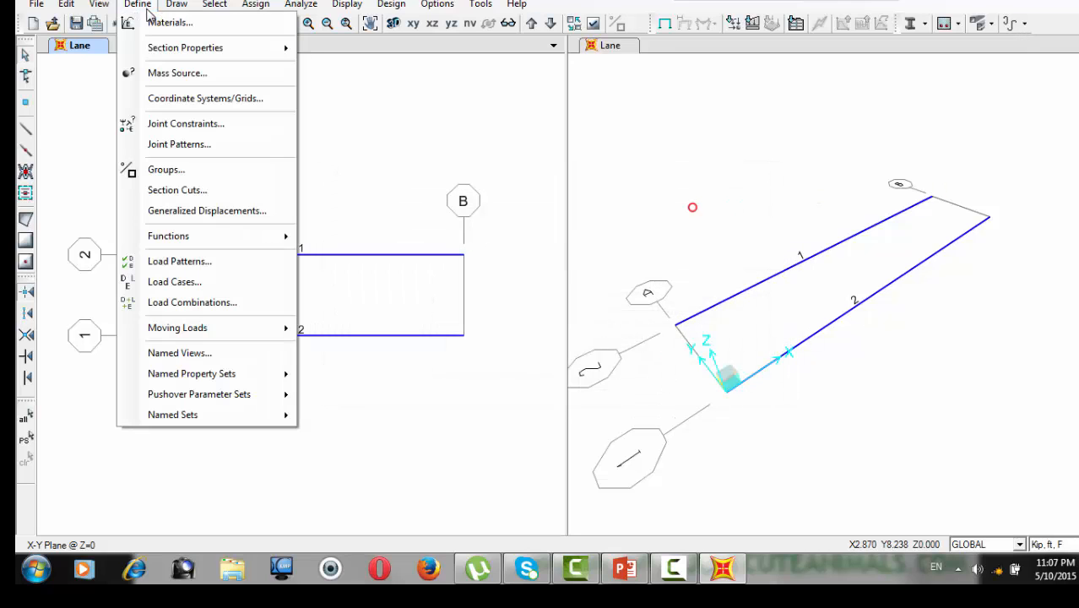
pyautogui.click(136, 302)
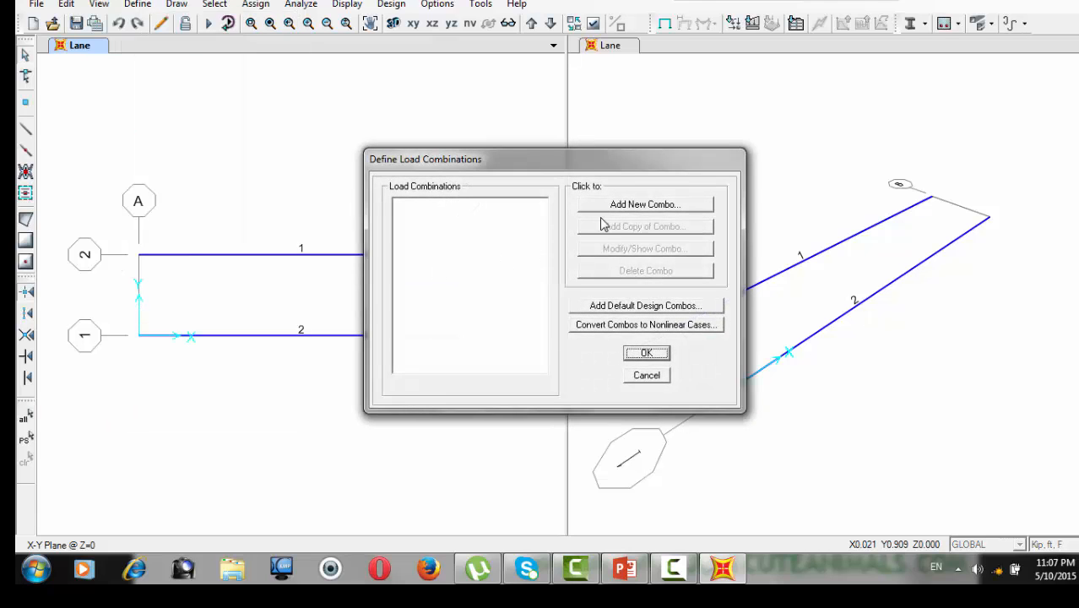
pyautogui.click(607, 206)
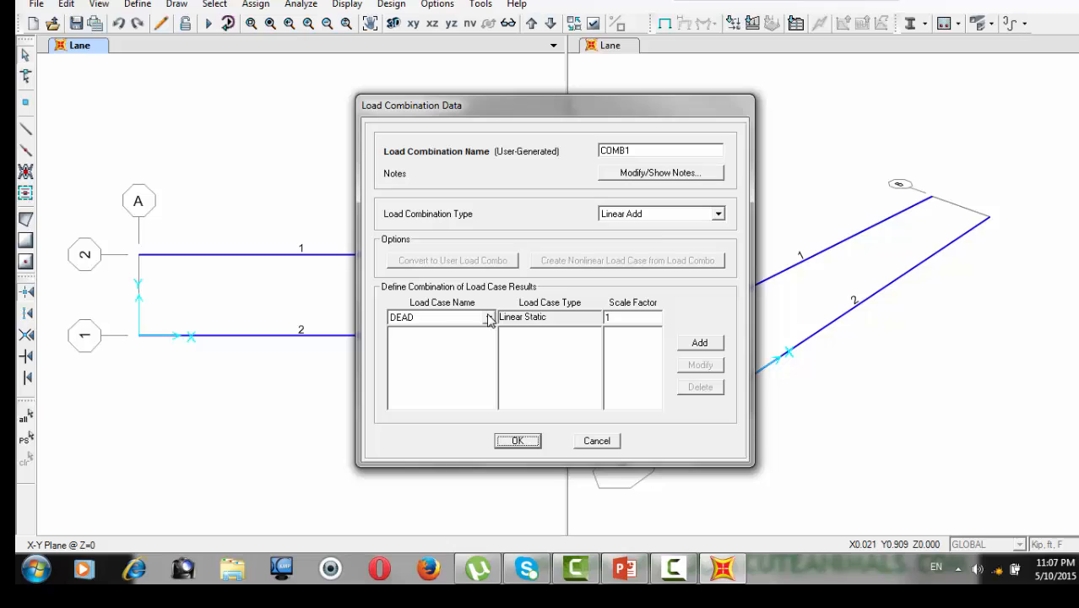
pyautogui.doubleClick(623, 319)
pyautogui.write('1.4')
pyautogui.click(700, 342)
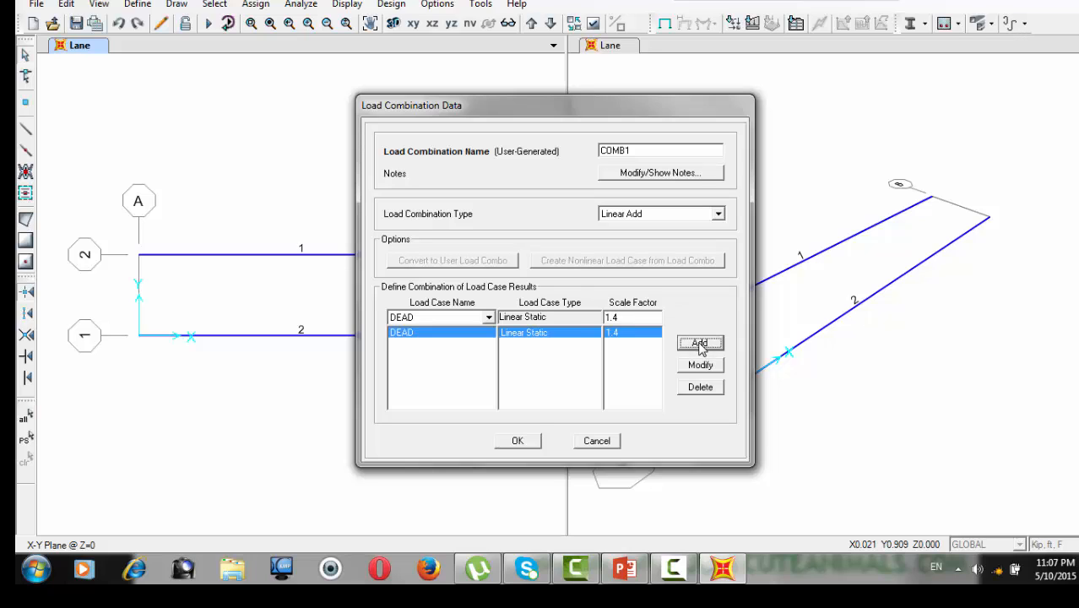
# Step: Add the mooving load case to combination COMB1 with a scale factor of 1.9
pyautogui.click(488, 317)
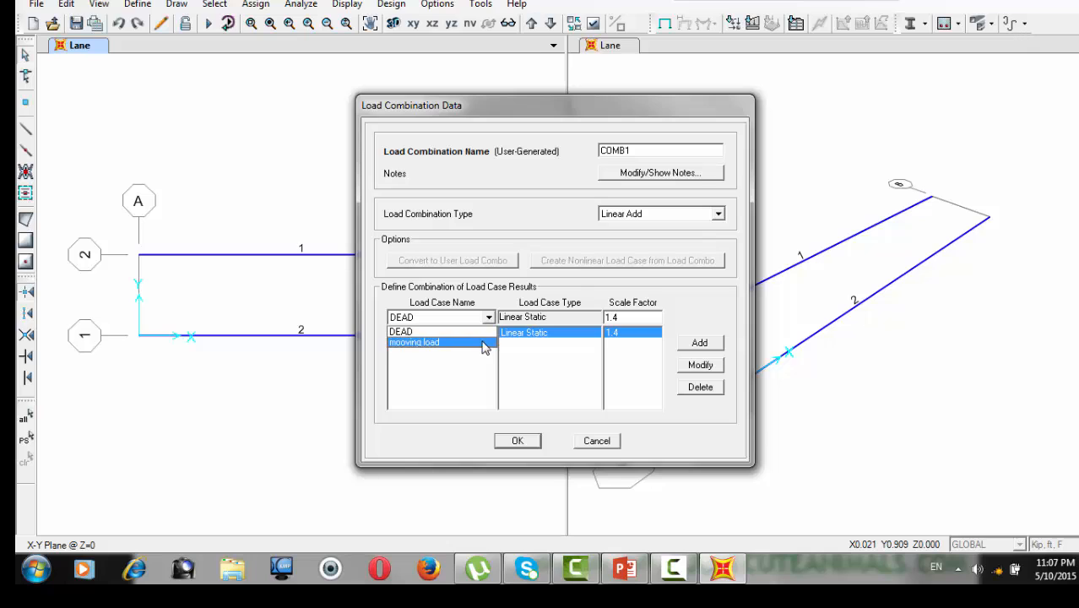
pyautogui.click(484, 342)
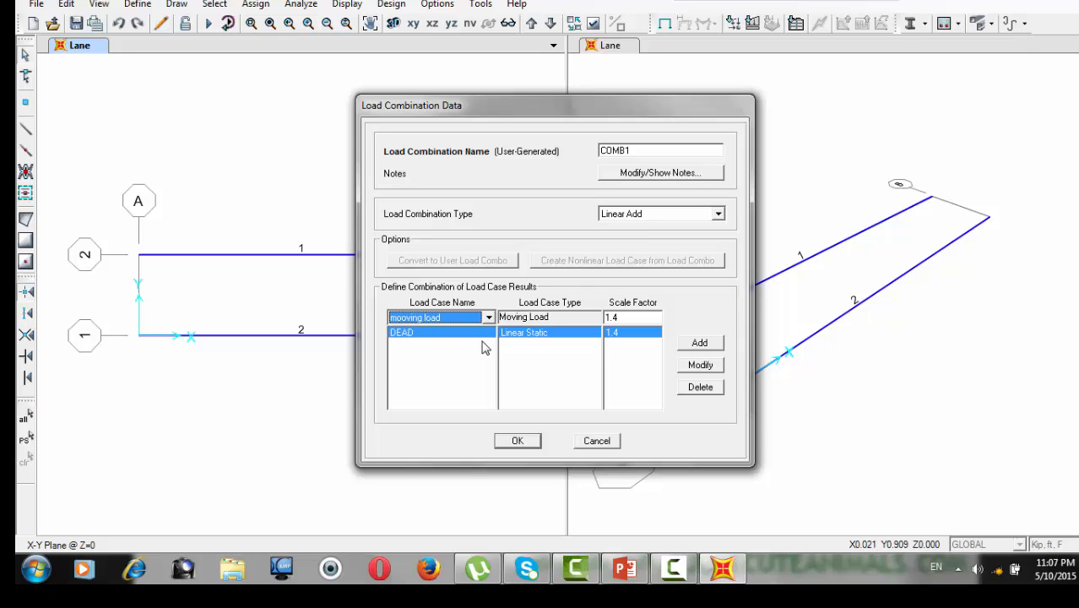
pyautogui.doubleClick(624, 318)
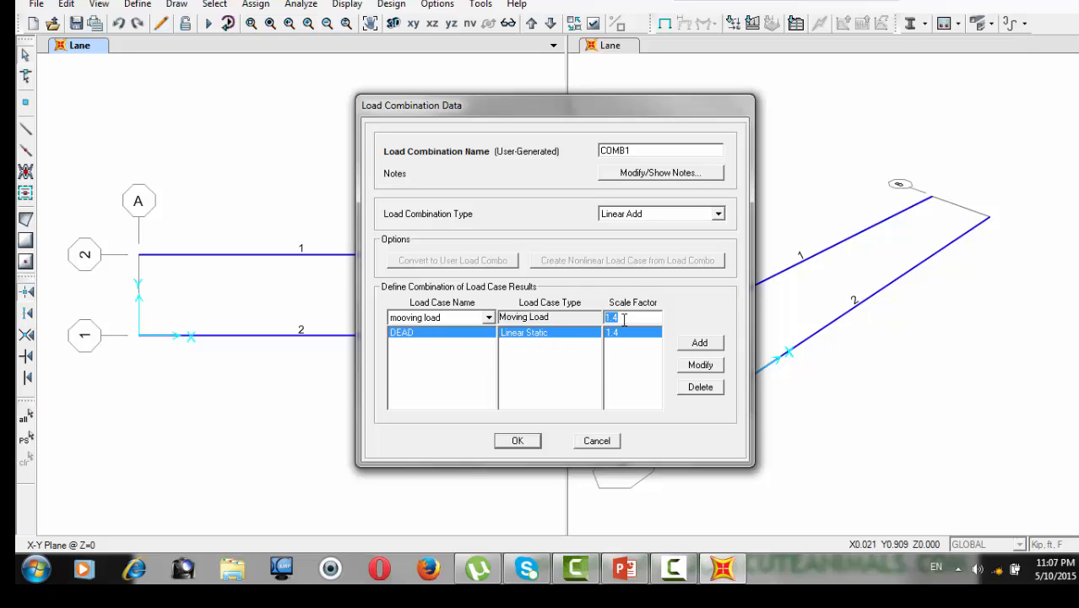
pyautogui.write('1')
pyautogui.click(704, 346)
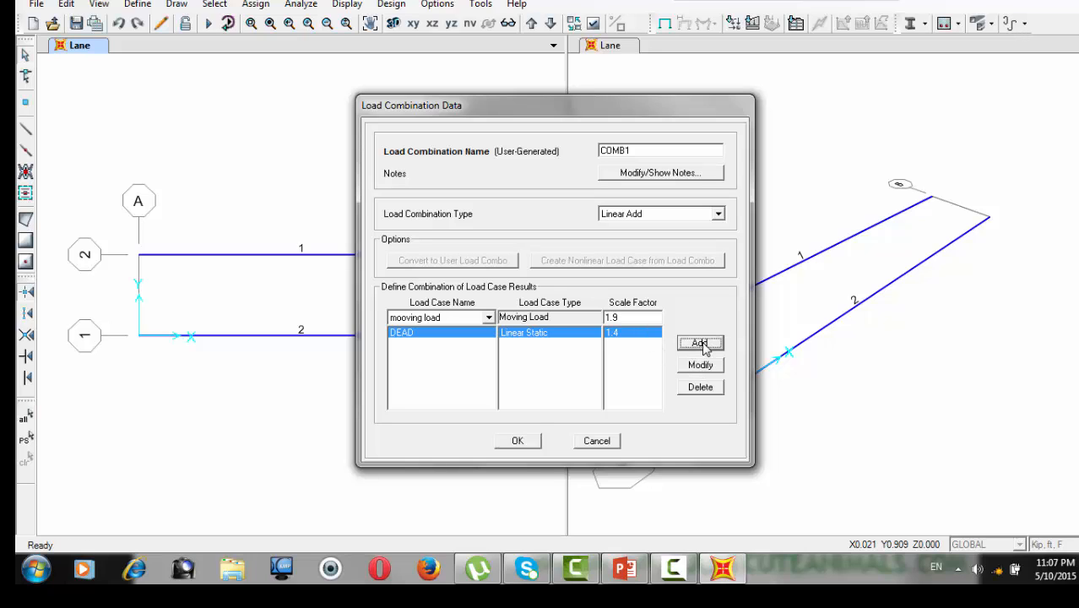
# Step: Insert the mooving load entry with factor 1.9 into COMB1's case list and accept the load combination definitions
pyautogui.click(700, 343)
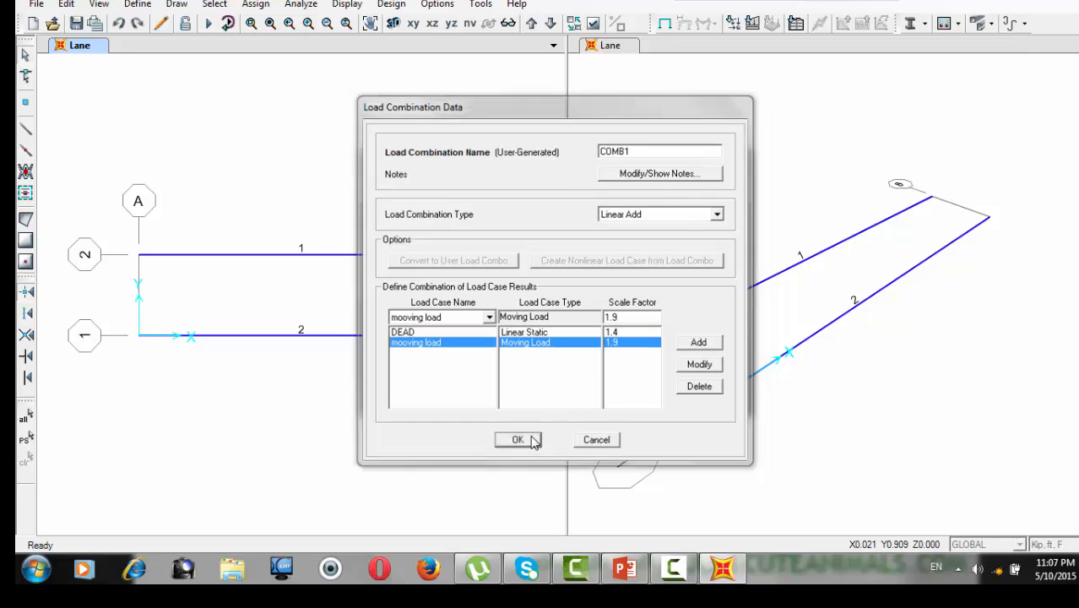
pyautogui.click(517, 440)
pyautogui.click(646, 353)
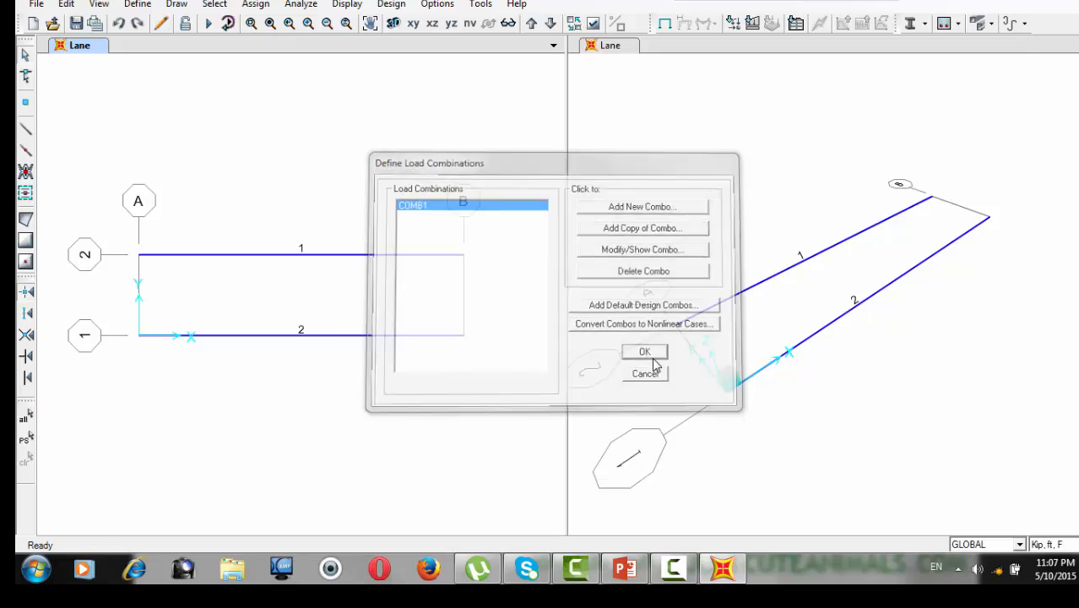
pyautogui.click(139, 6)
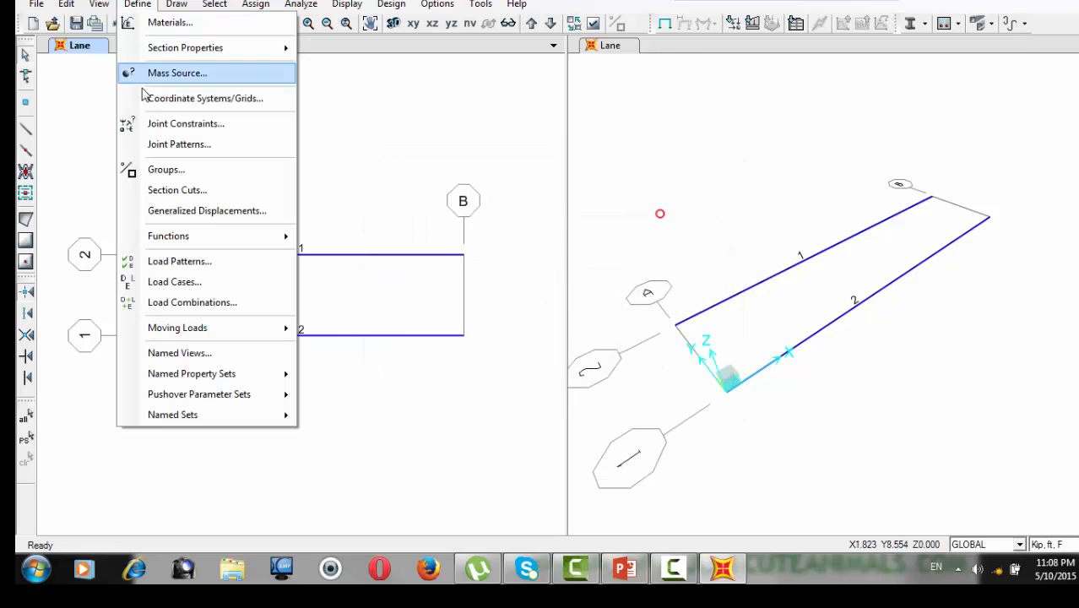
pyautogui.click(373, 129)
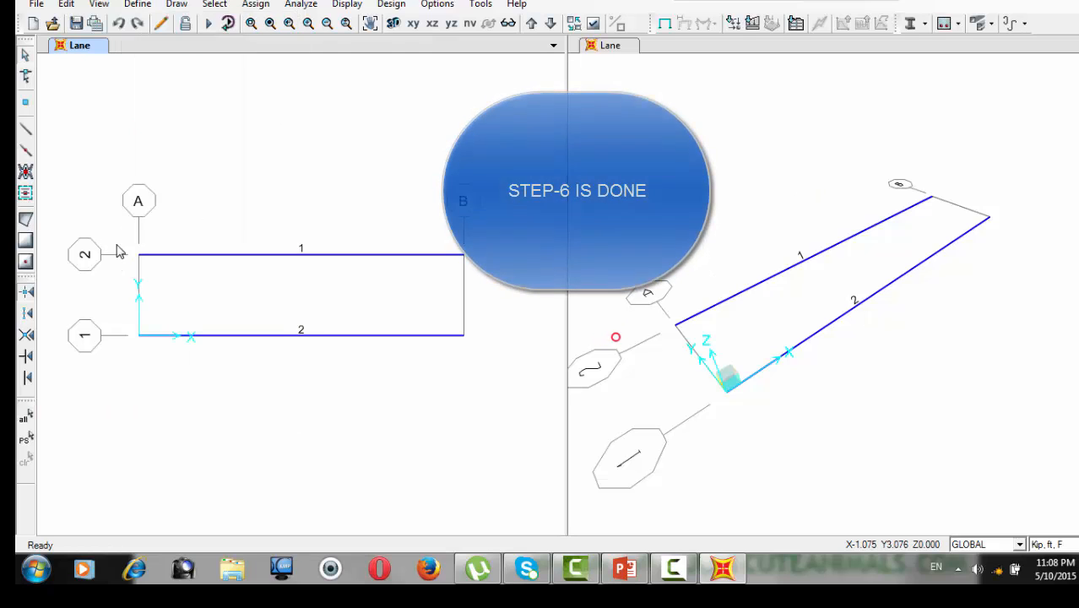
# Step: In the X-Y plane view, assign pinned joint restraints (Translation 1, 2 and 3) to the two girder ends on grid line A
pyautogui.click(412, 26)
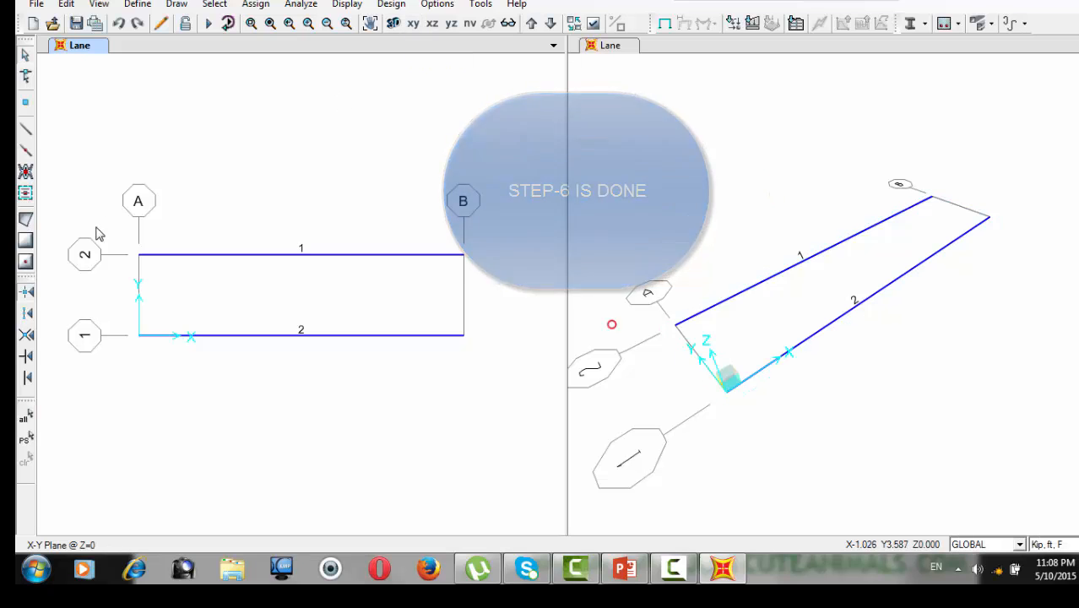
pyautogui.click(140, 257)
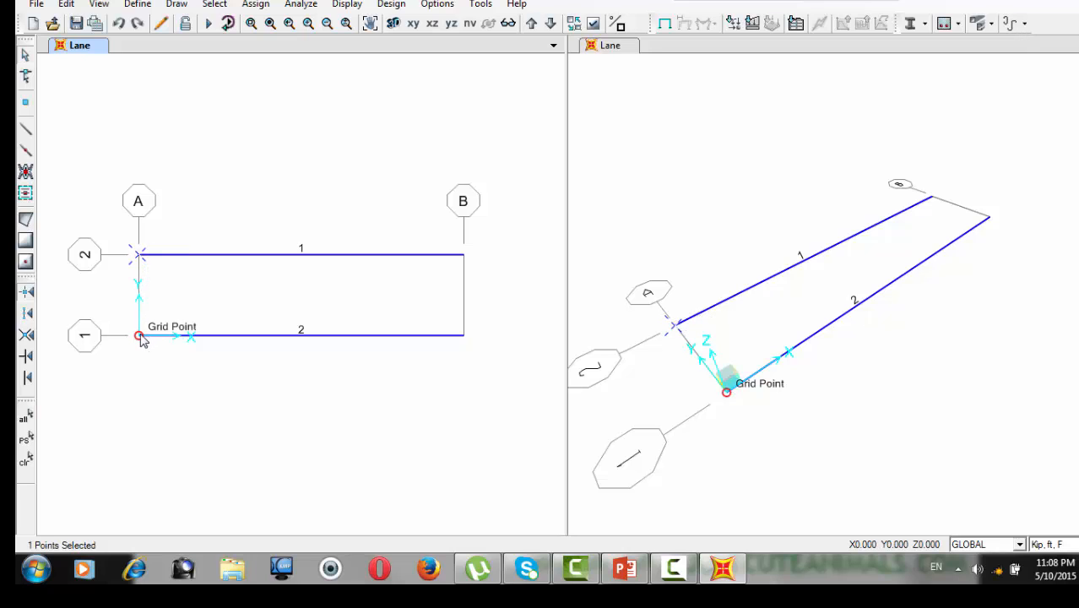
pyautogui.click(140, 336)
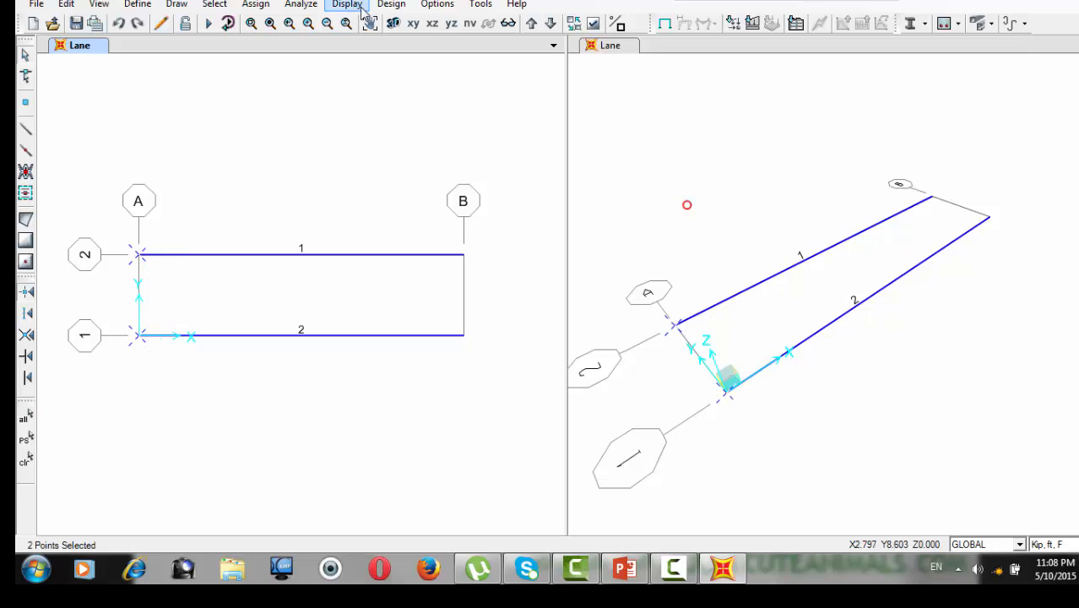
pyautogui.click(258, 5)
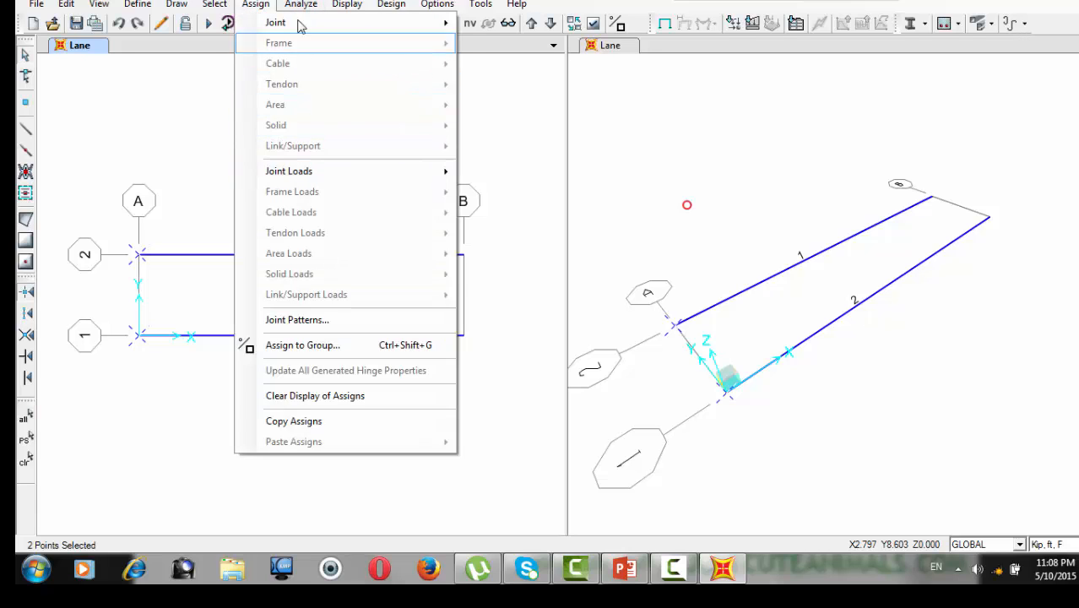
pyautogui.moveTo(279, 23)
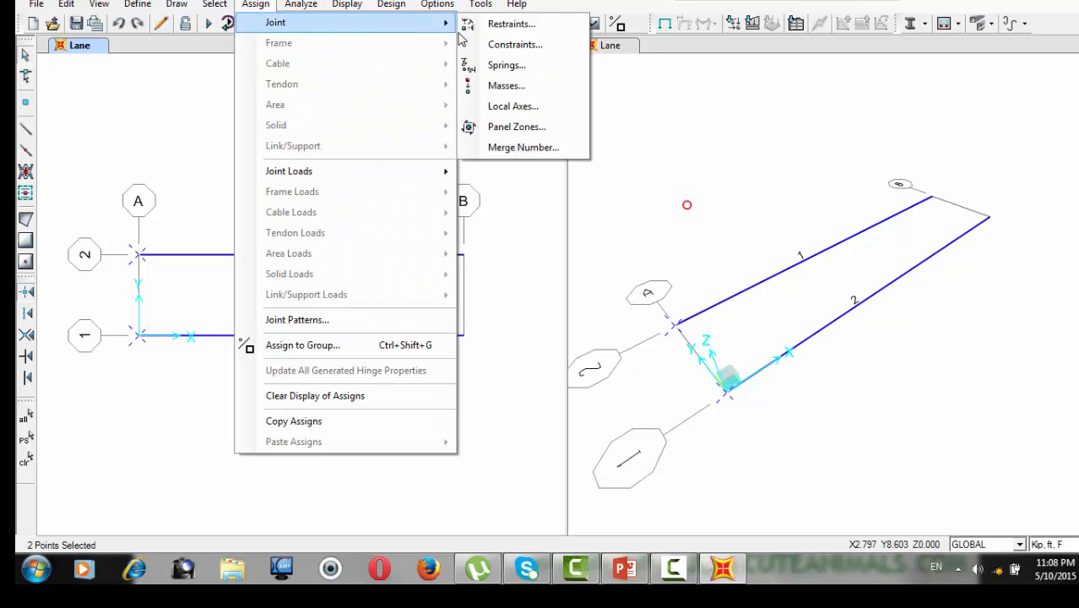
pyautogui.click(468, 27)
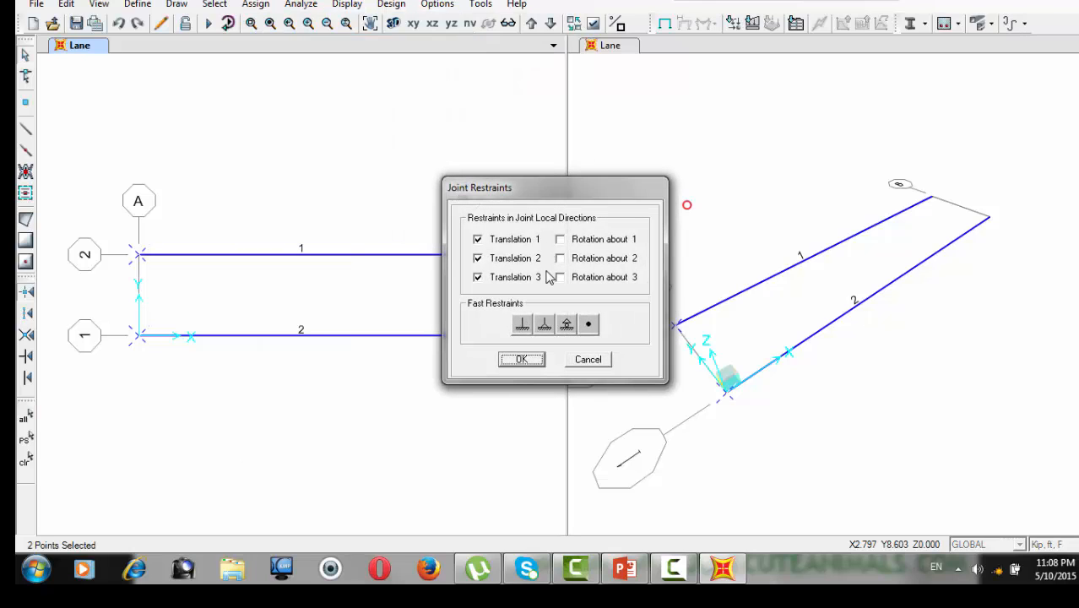
pyautogui.click(545, 323)
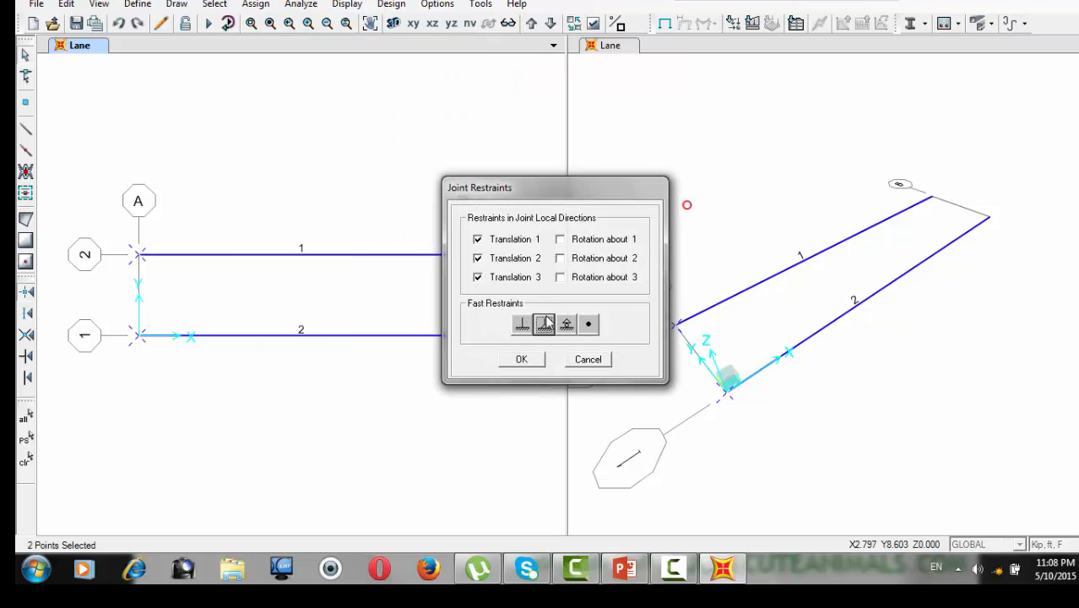
pyautogui.click(523, 360)
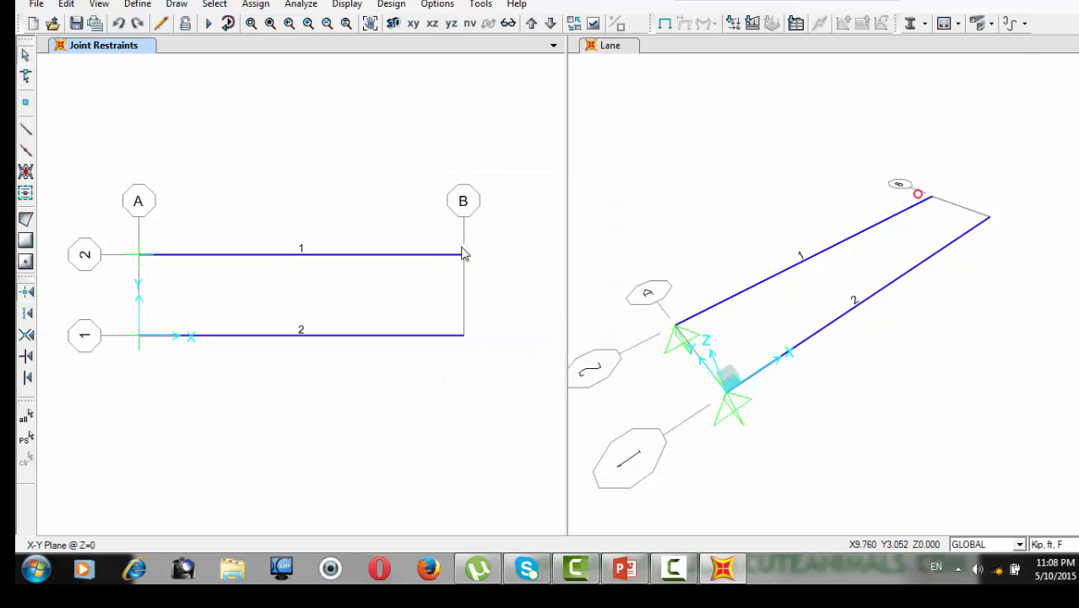
# Step: Assign roller joint restraints, with only Translation 3 fixed, to the two girder ends on grid line B
pyautogui.click(463, 253)
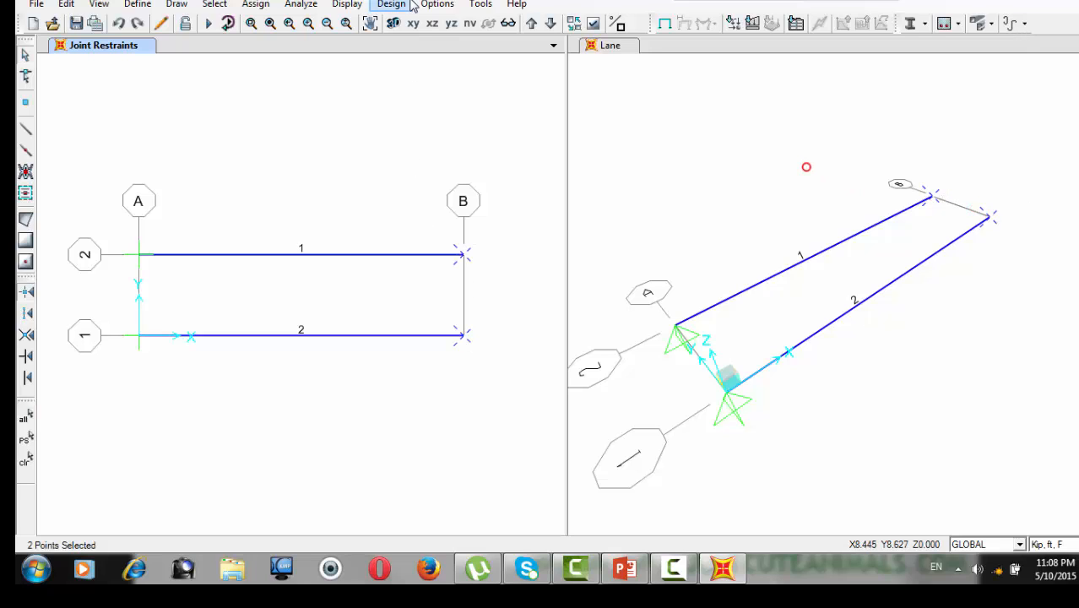
pyautogui.click(253, 5)
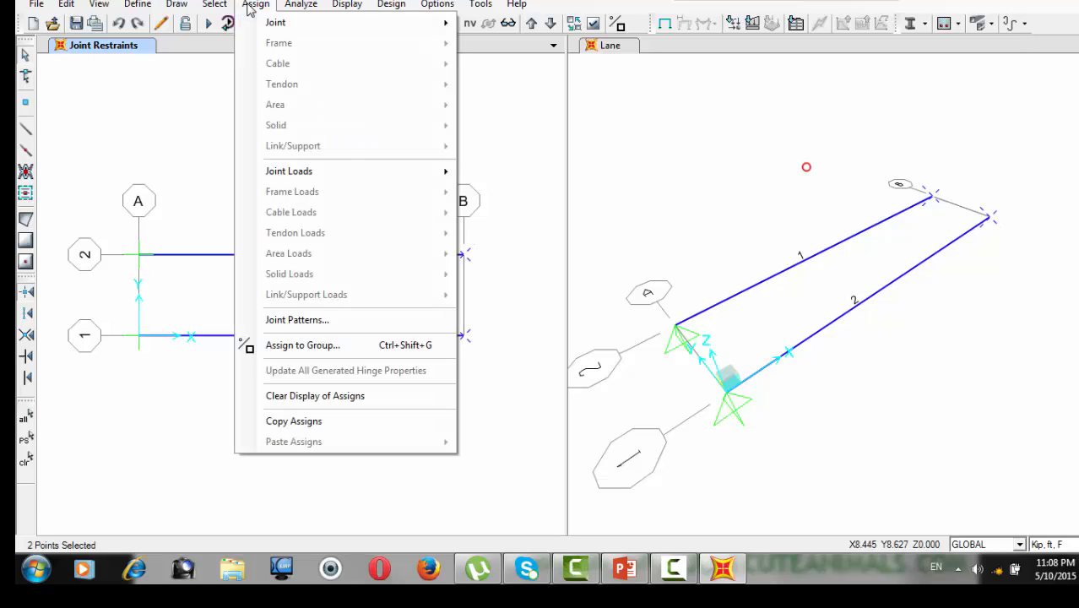
pyautogui.moveTo(344, 26)
pyautogui.click(478, 26)
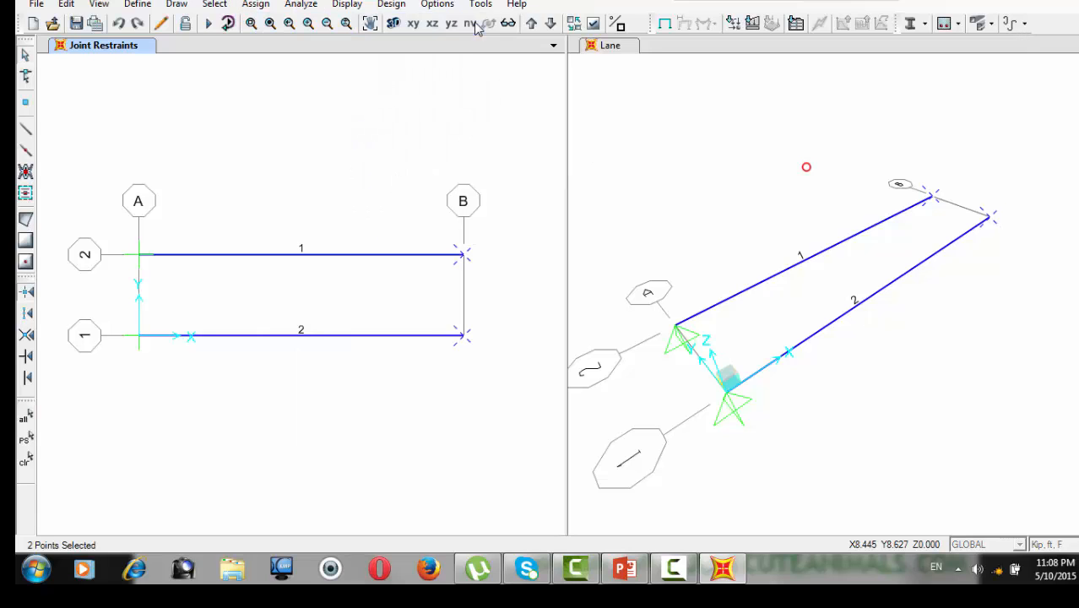
pyautogui.click(567, 327)
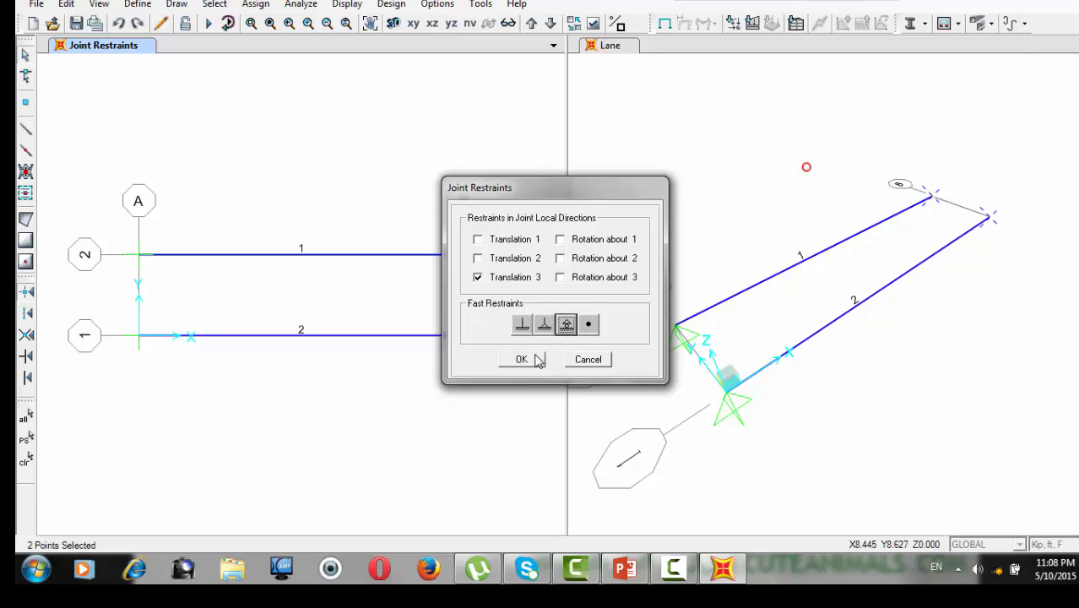
pyautogui.click(521, 359)
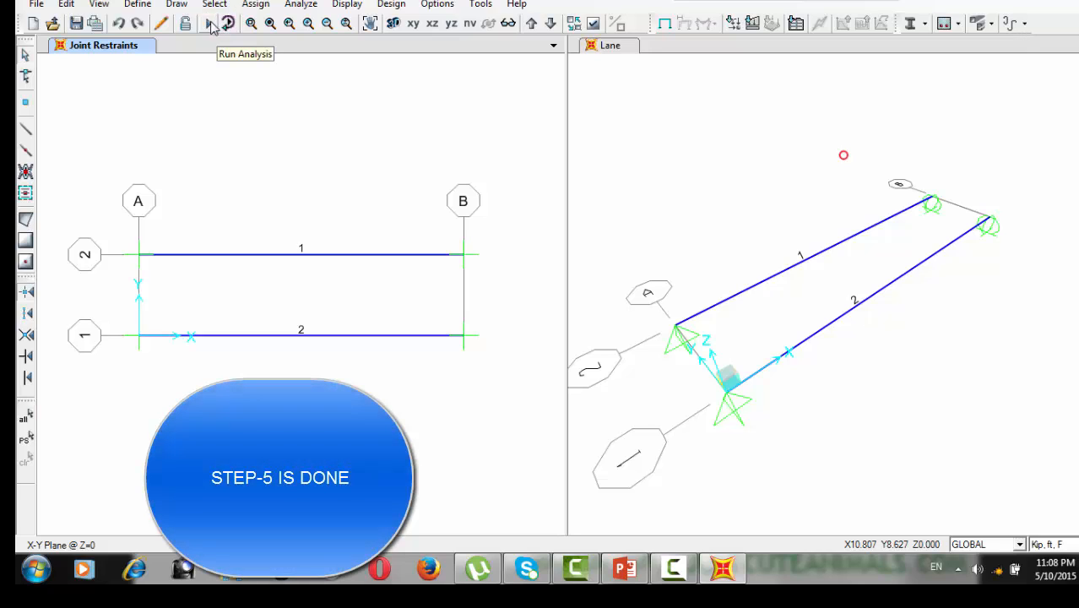
pyautogui.click(297, 7)
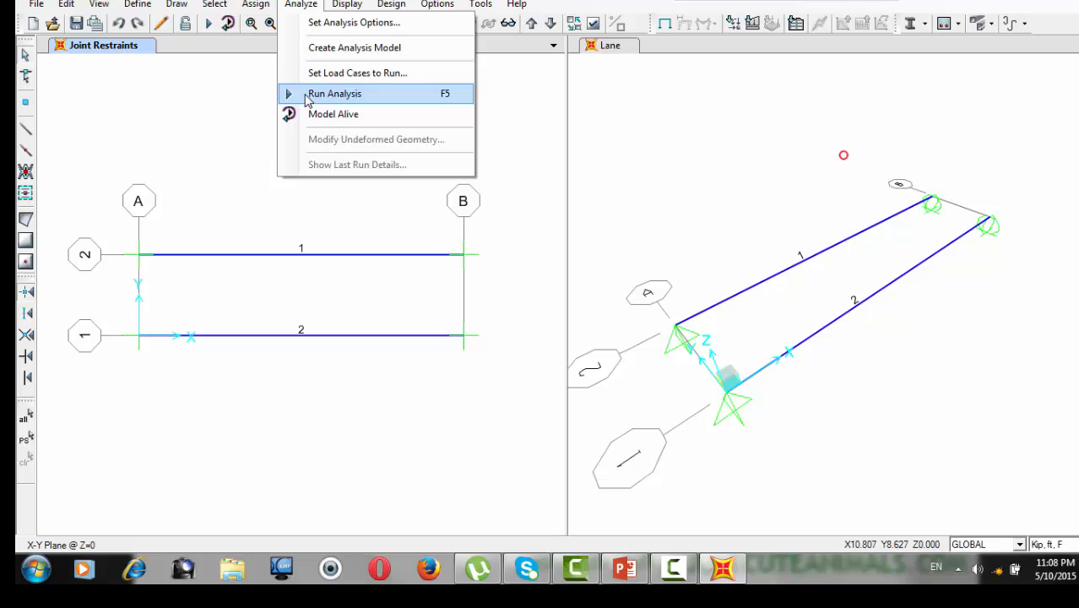
pyautogui.click(334, 94)
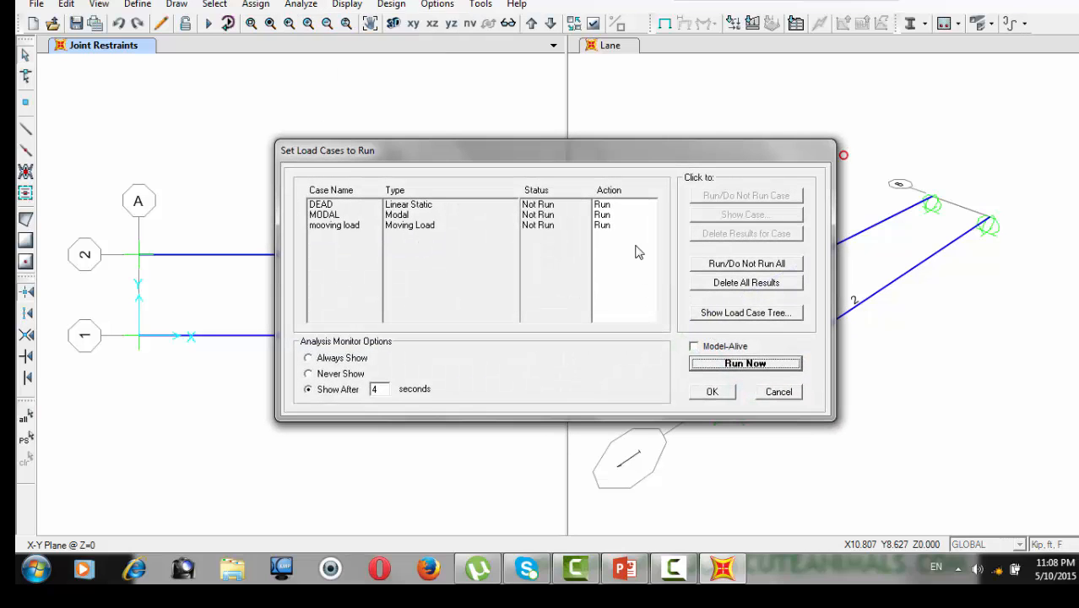
pyautogui.click(601, 214)
pyautogui.click(604, 216)
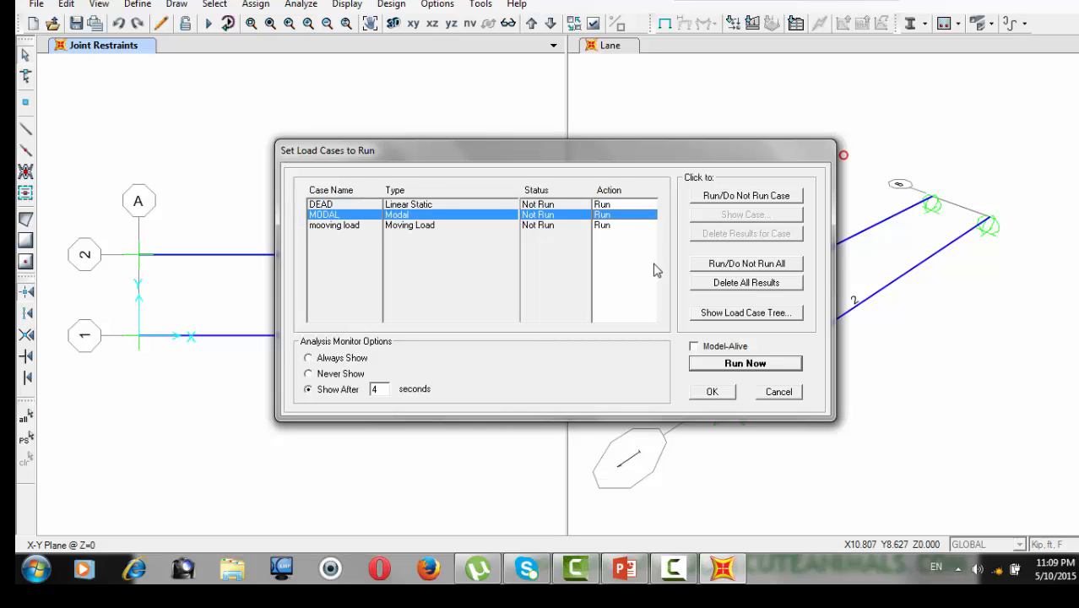
pyautogui.click(746, 363)
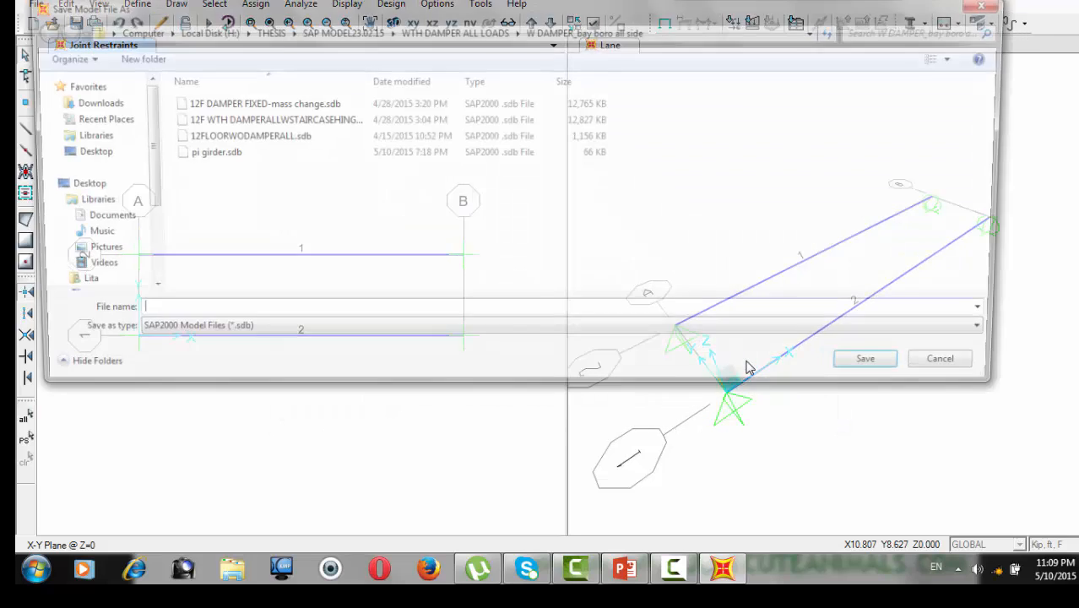
pyautogui.click(971, 374)
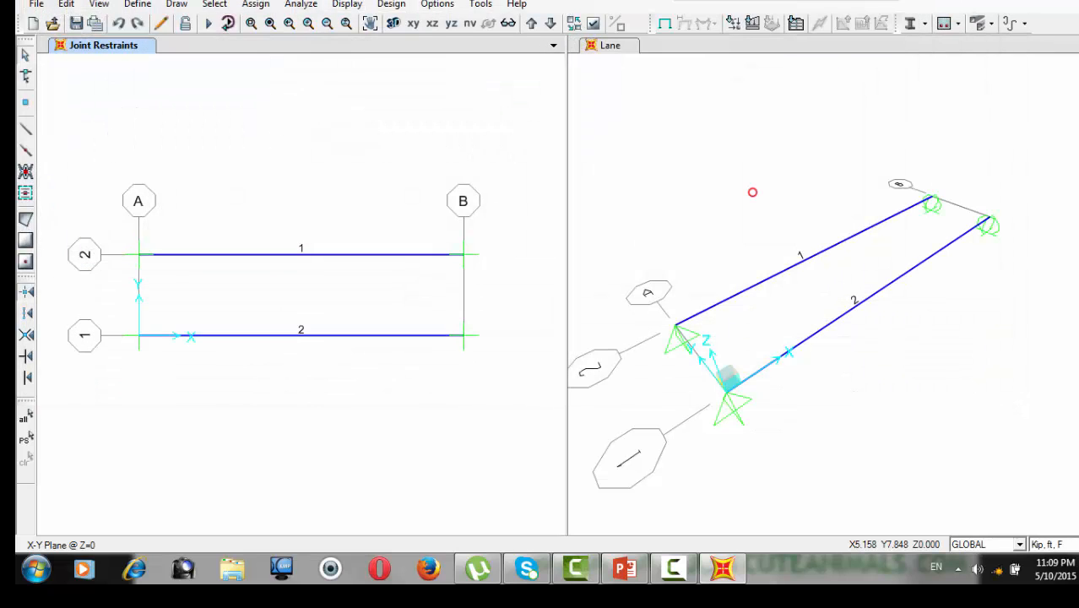
# Step: Open the load cases for the analysis run and set the MODAL case to Do Not Run
pyautogui.click(224, 26)
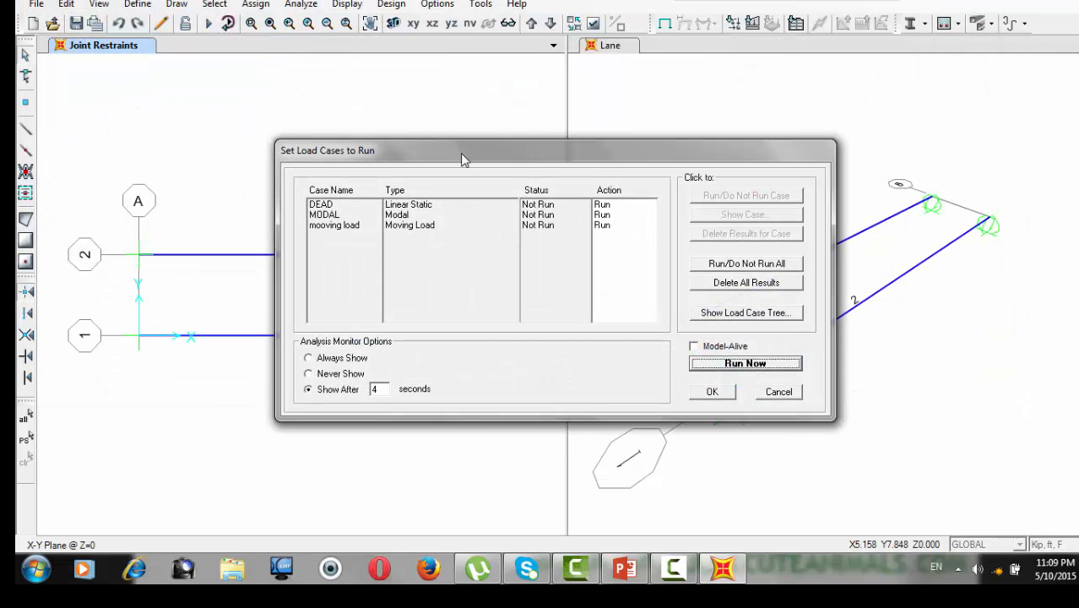
pyautogui.click(523, 215)
pyautogui.click(733, 198)
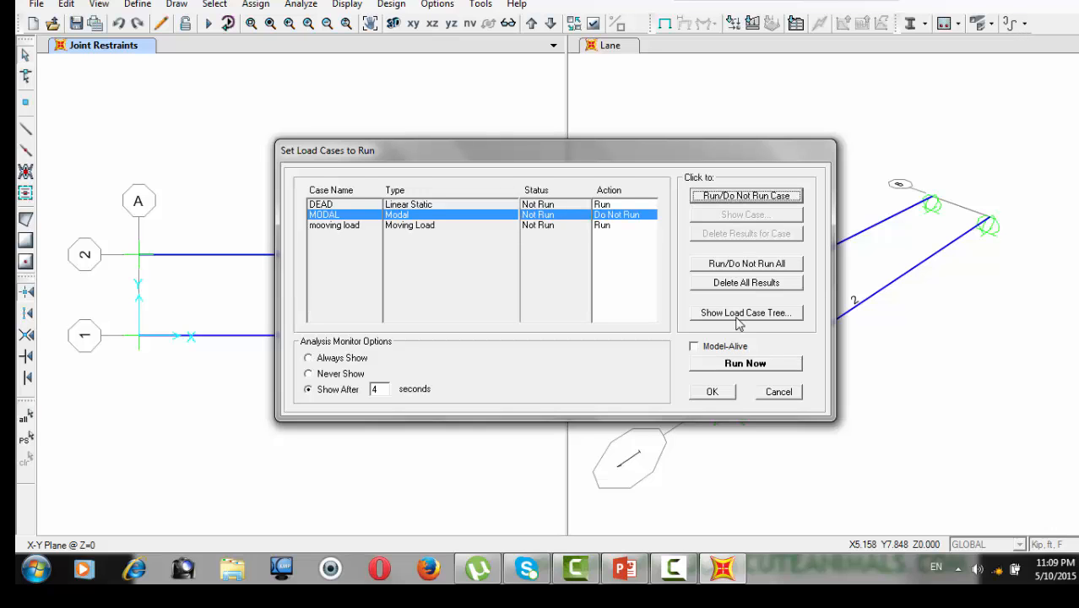
# Step: Run the analysis for the remaining load cases, saving the model file as pi girder 3
pyautogui.click(738, 366)
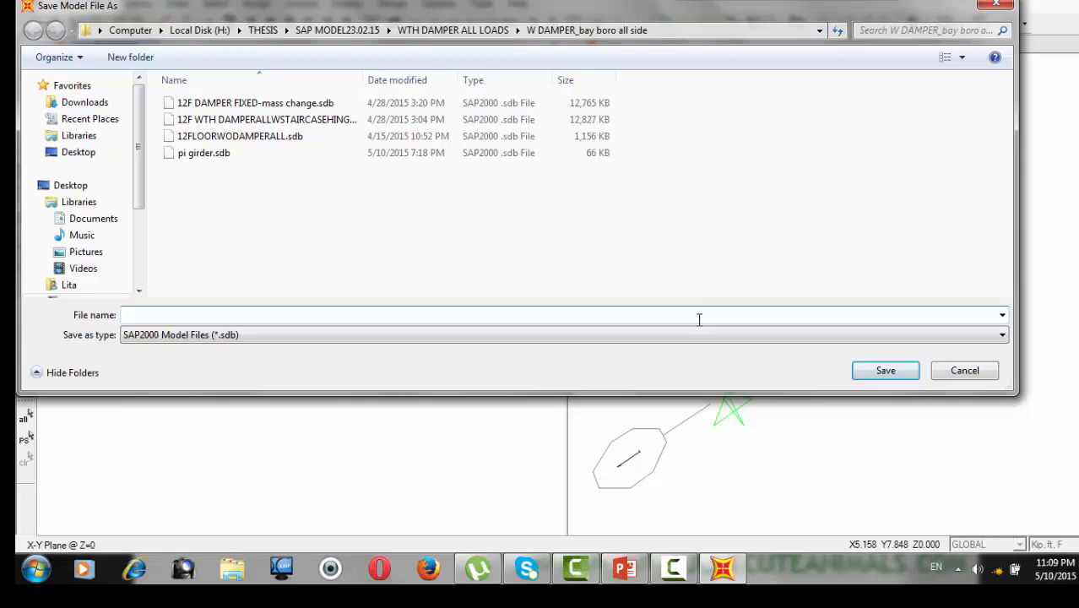
pyautogui.write('pig')
pyautogui.press('BackSpace')
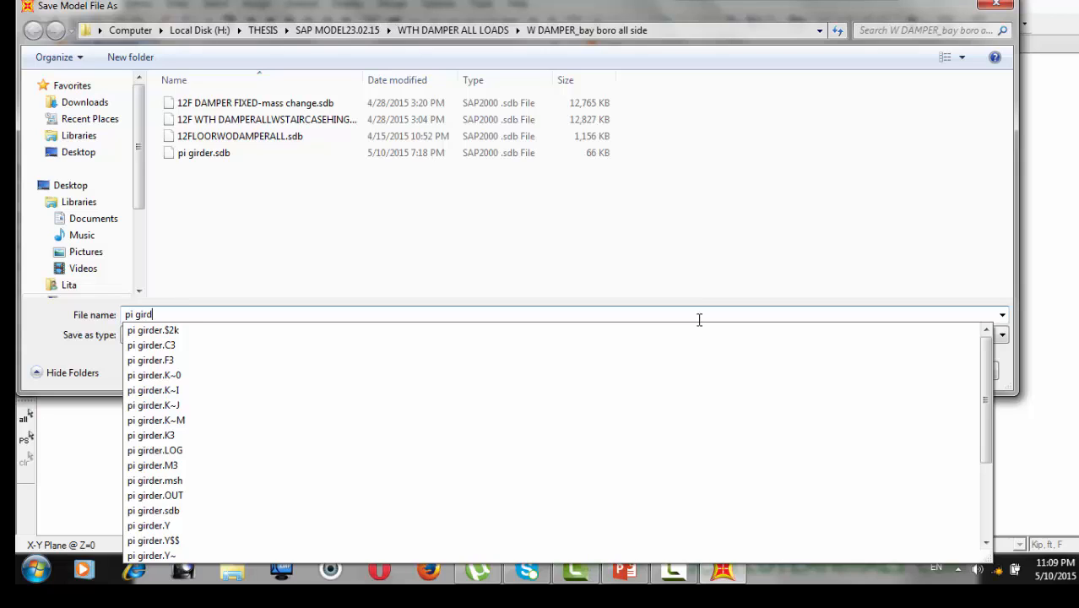
pyautogui.write('3')
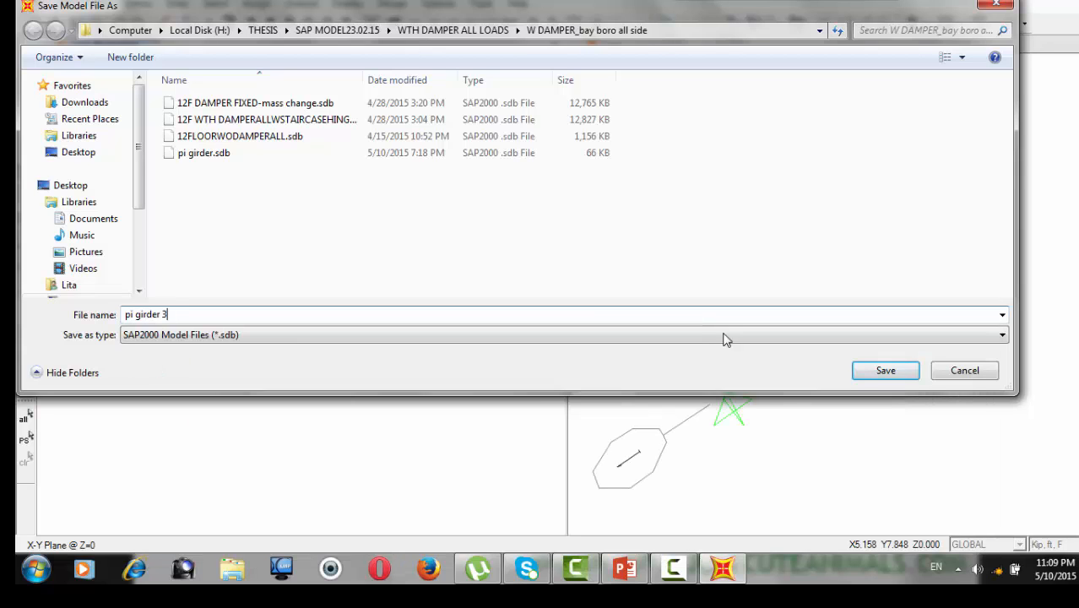
pyautogui.click(894, 373)
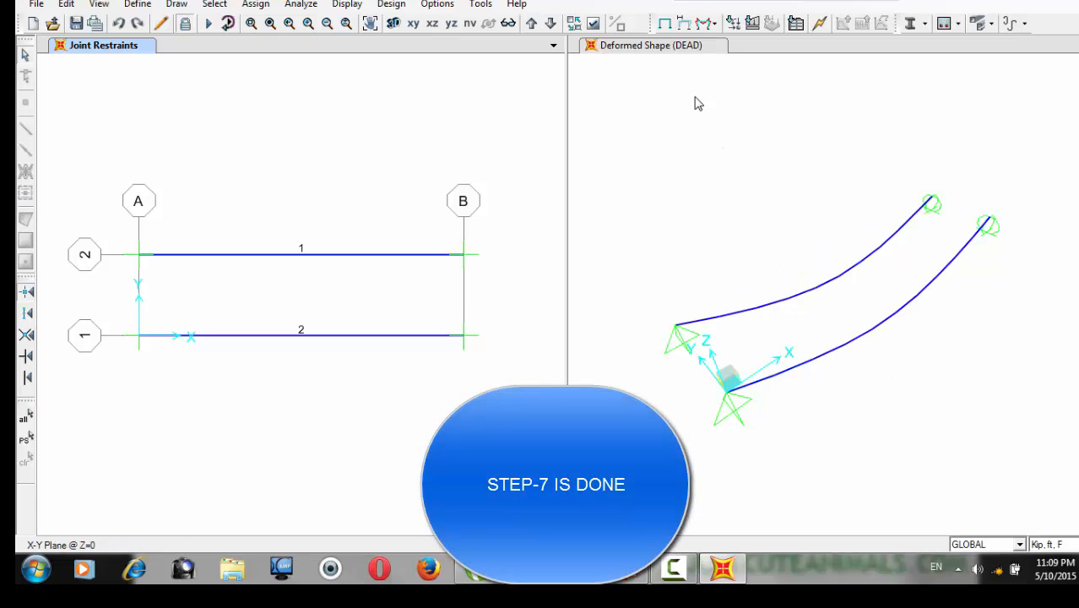
# Step: Display the frame Shear 2-2 force diagram for combination COMB1 in the plan view
pyautogui.click(707, 25)
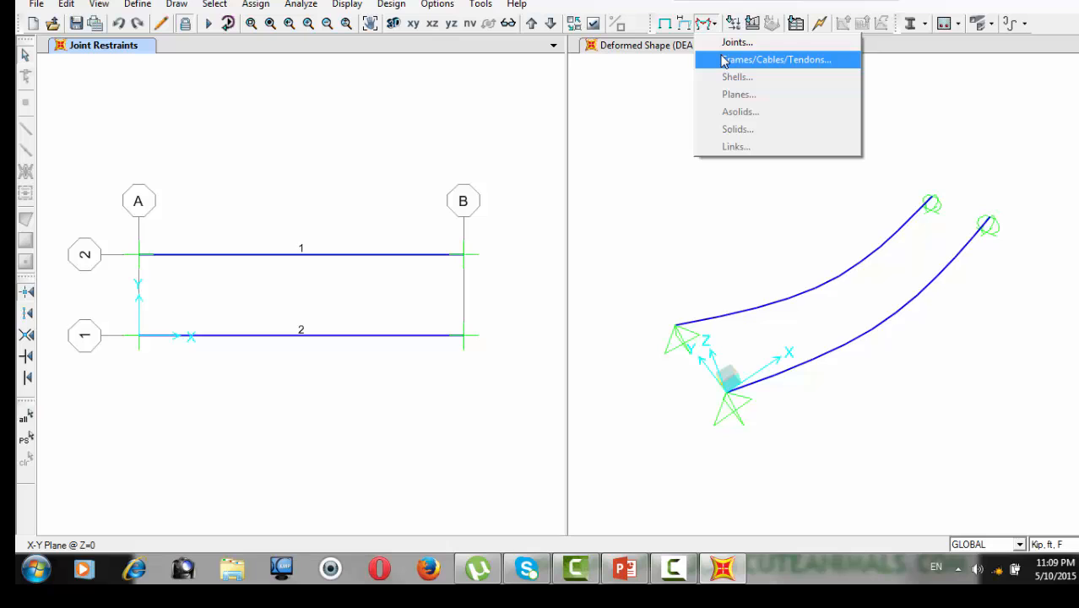
pyautogui.click(723, 61)
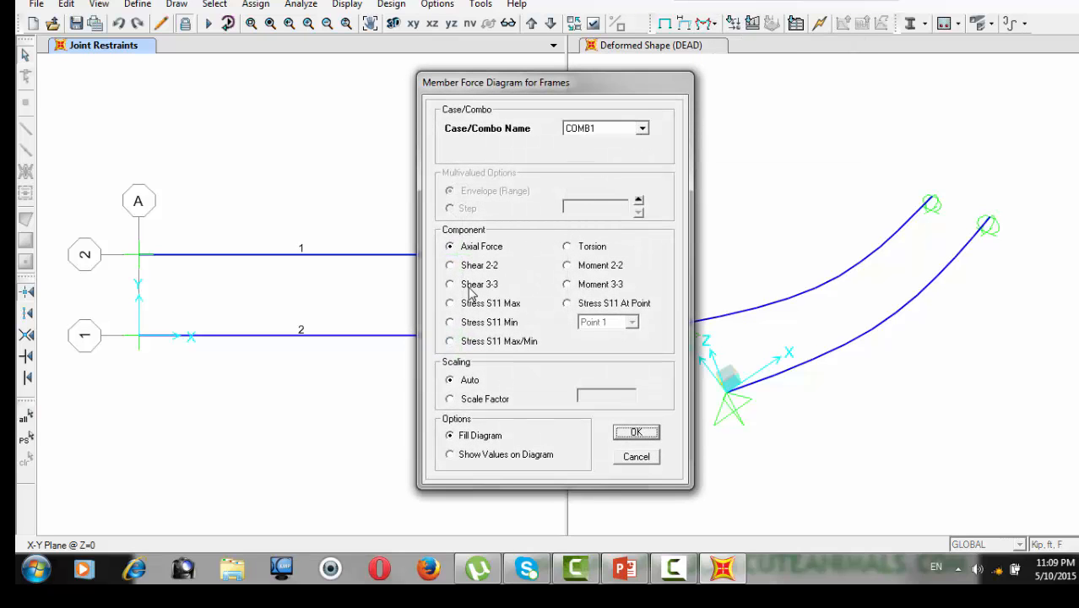
pyautogui.click(463, 267)
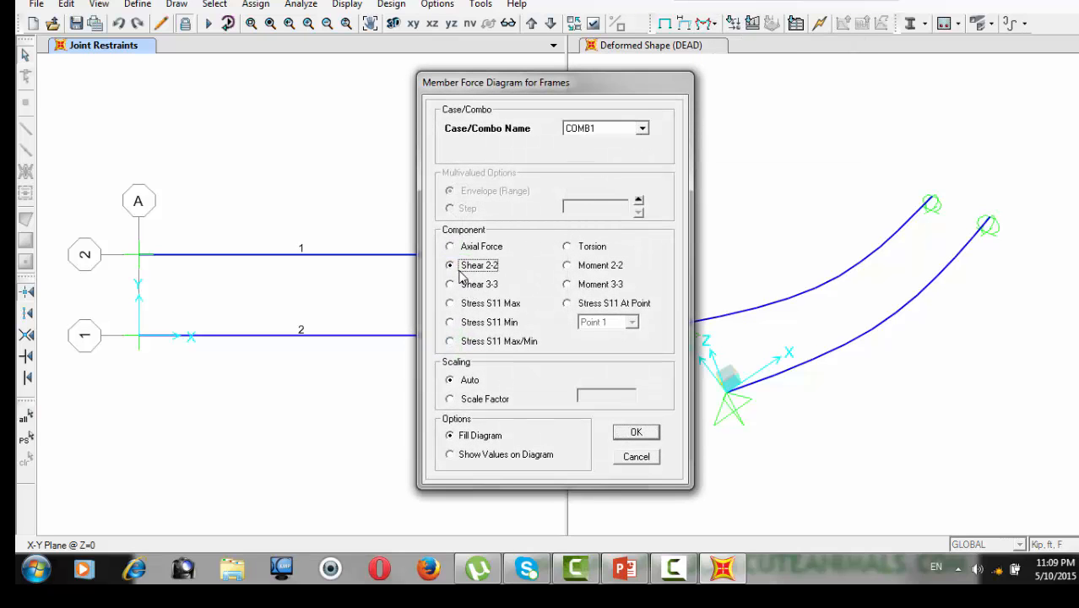
pyautogui.click(633, 433)
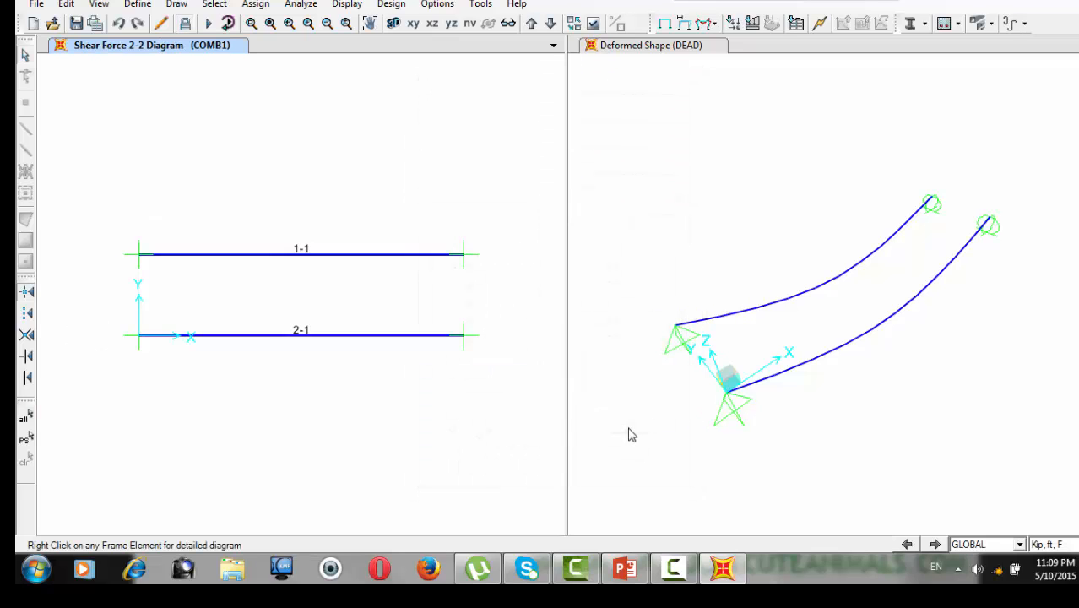
# Step: Redisplay the COMB1 Shear 2-2 frame diagram with the Show Values on Diagram option
pyautogui.click(706, 25)
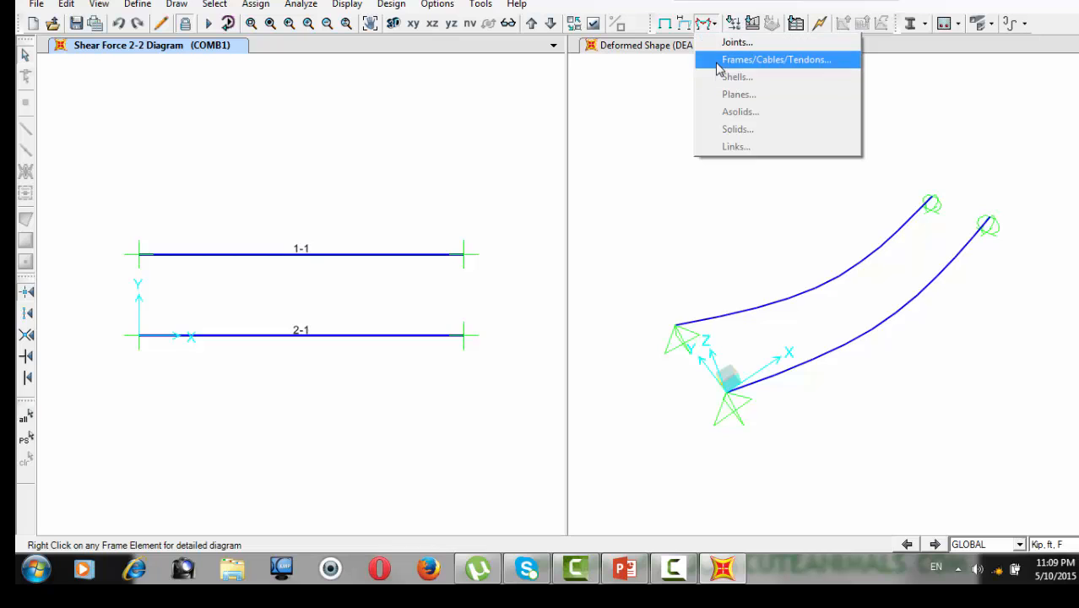
pyautogui.click(760, 59)
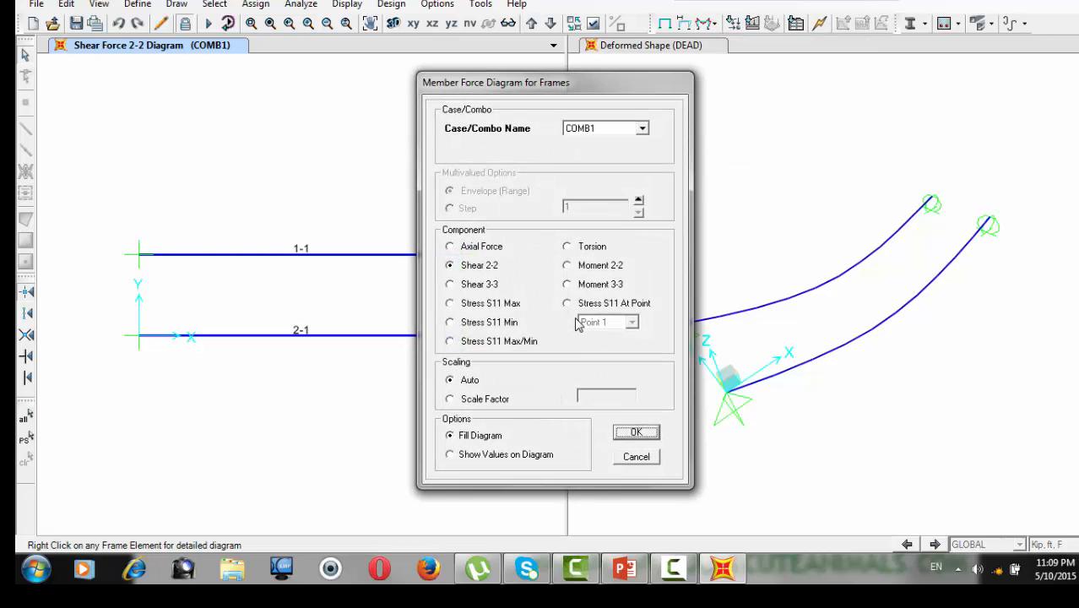
pyautogui.click(496, 456)
pyautogui.click(636, 433)
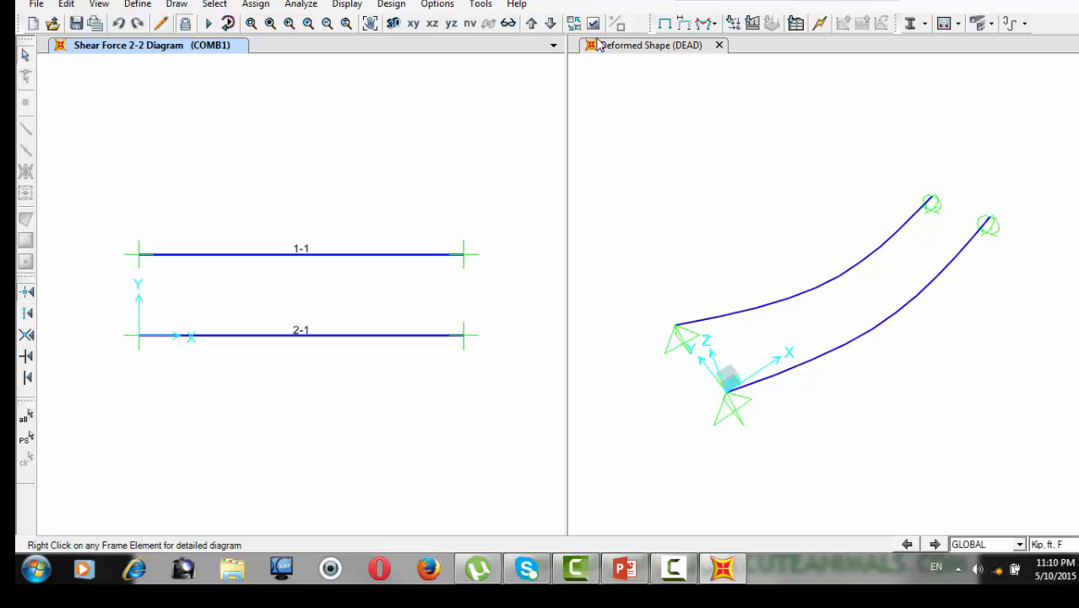
# Step: Display the frame Shear 2-2 force diagram for combination COMB1 with values shown on the diagram in the 3D view
pyautogui.click(780, 156)
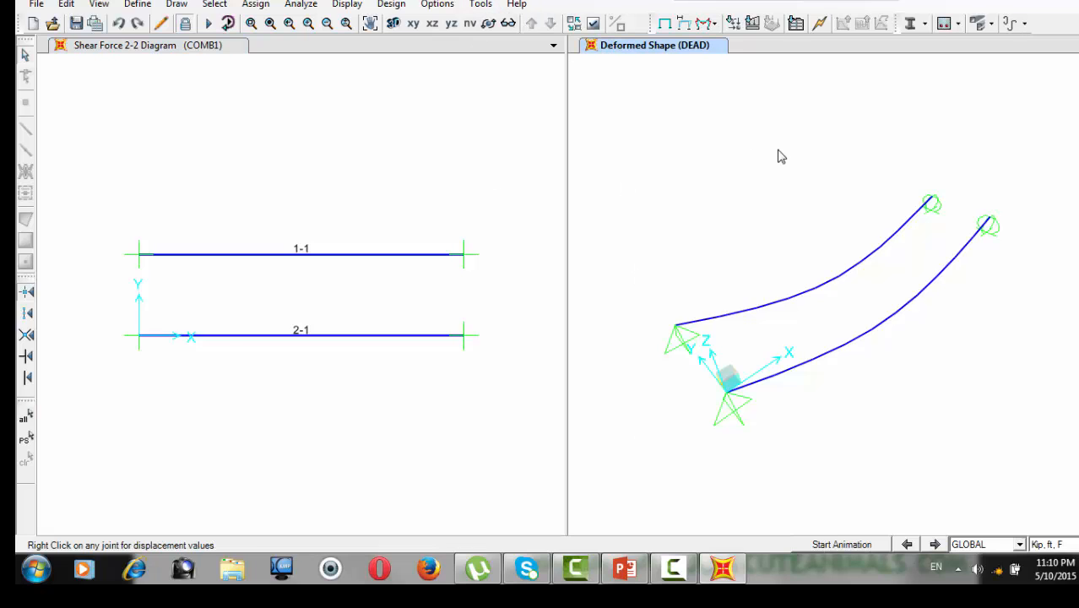
pyautogui.click(711, 24)
pyautogui.click(716, 61)
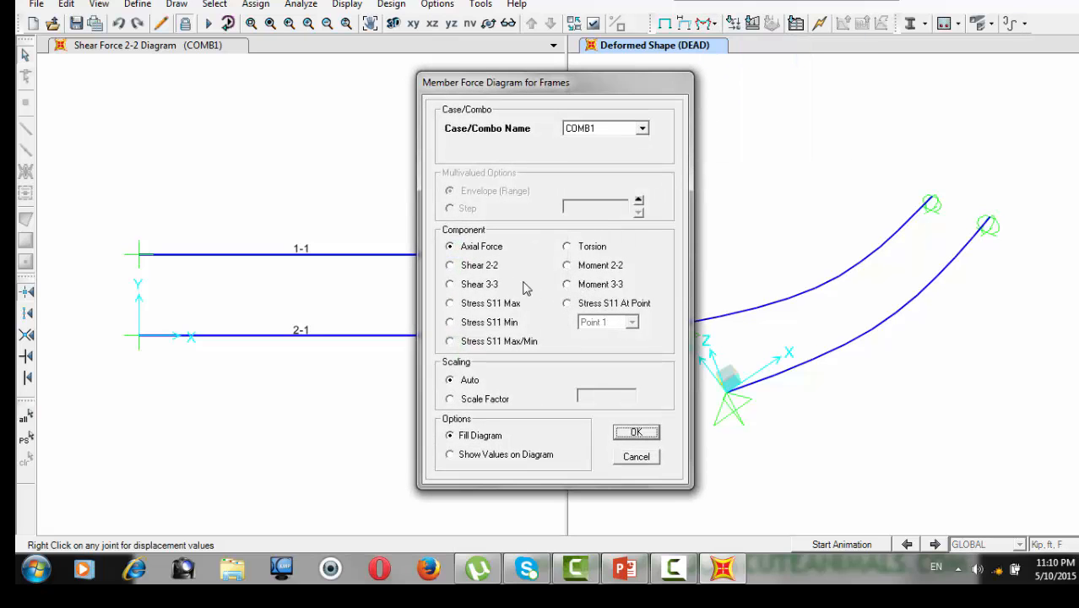
pyautogui.click(495, 268)
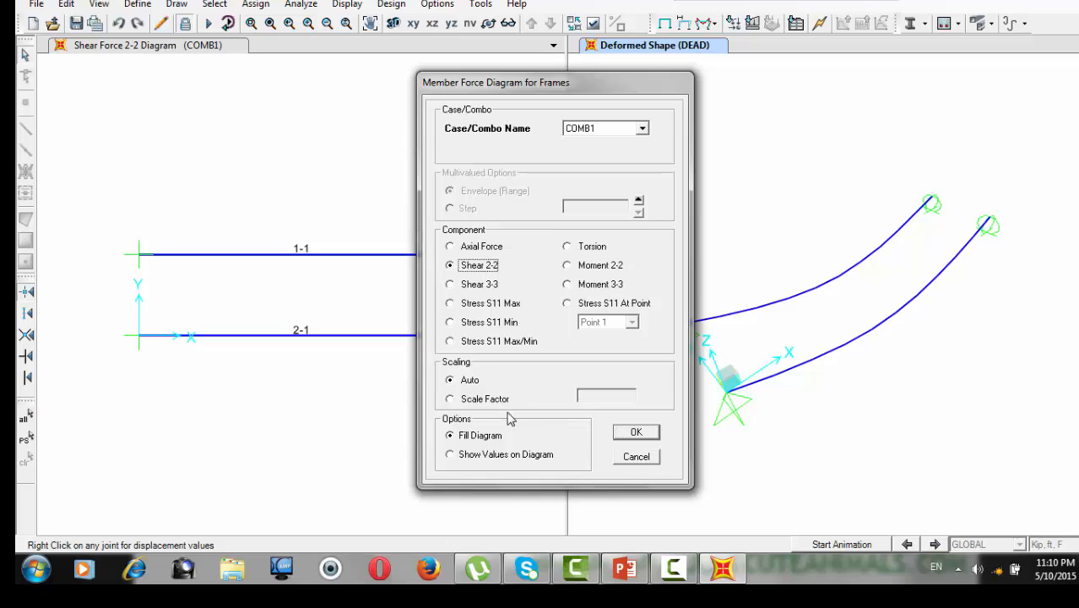
pyautogui.click(506, 456)
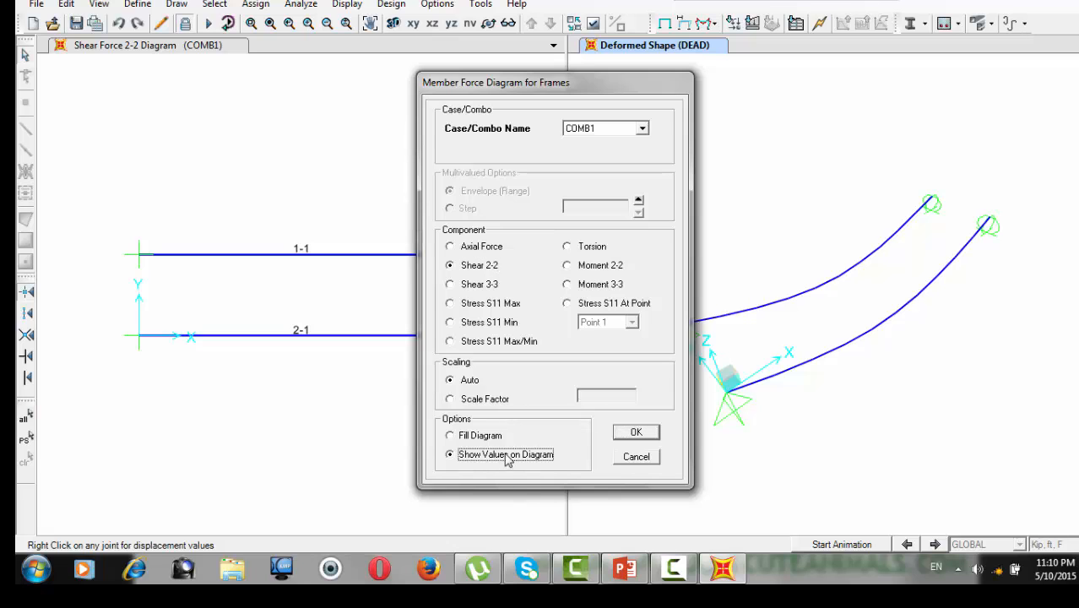
pyautogui.click(635, 432)
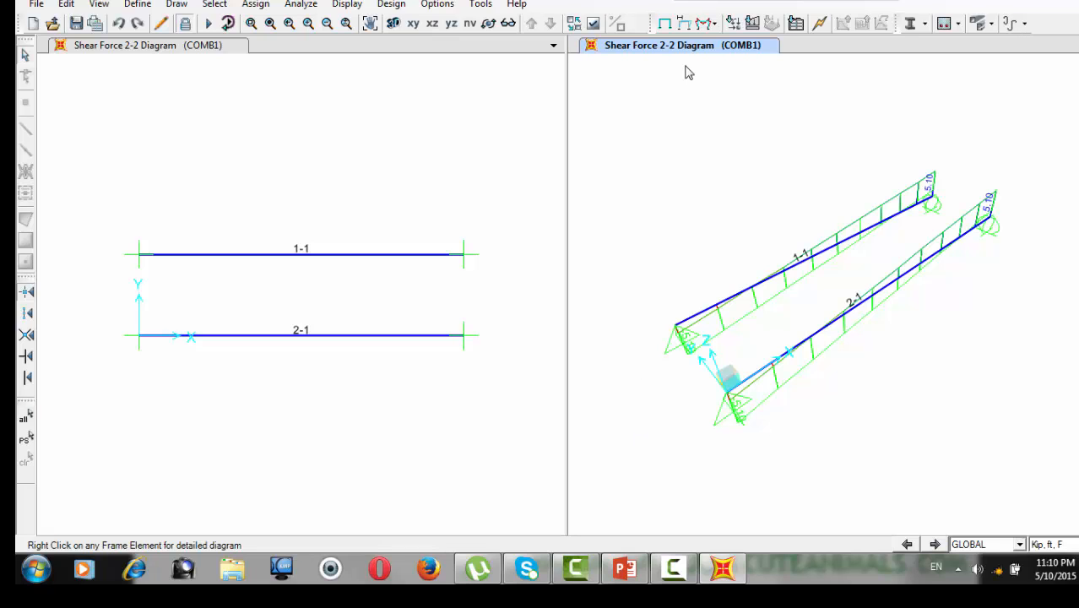
# Step: Switch the 3D view to the Moment 3-3 frame diagram for COMB1, keeping Show Values on Diagram
pyautogui.click(713, 26)
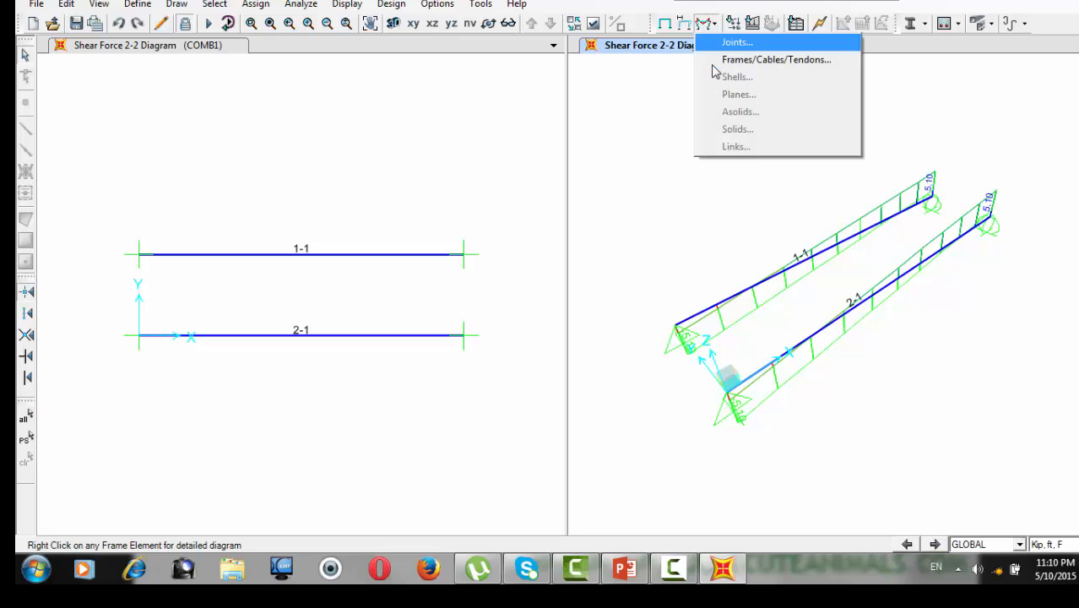
pyautogui.click(714, 63)
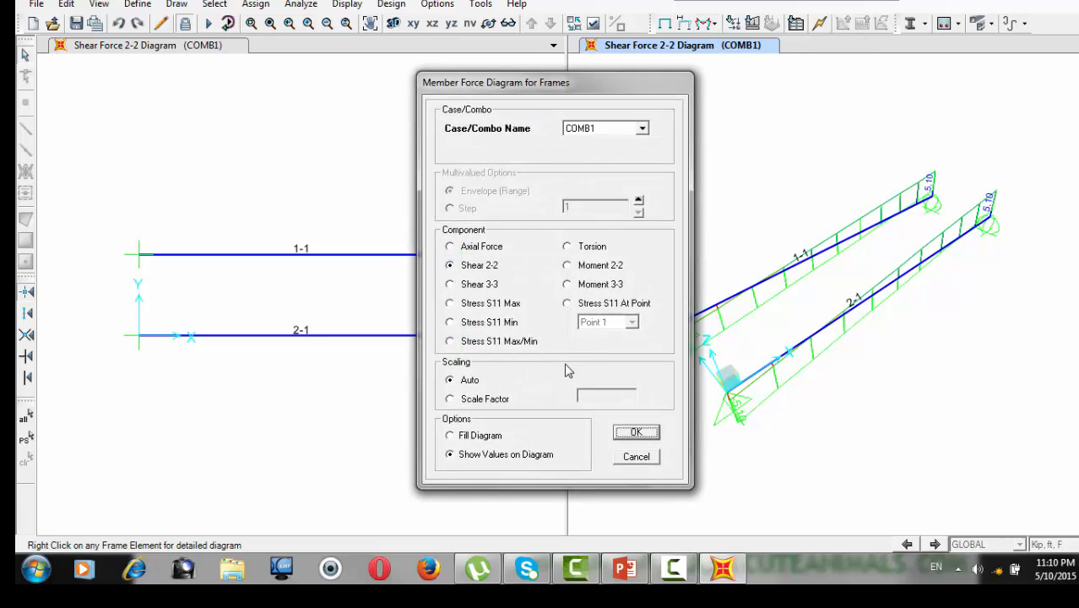
pyautogui.click(600, 286)
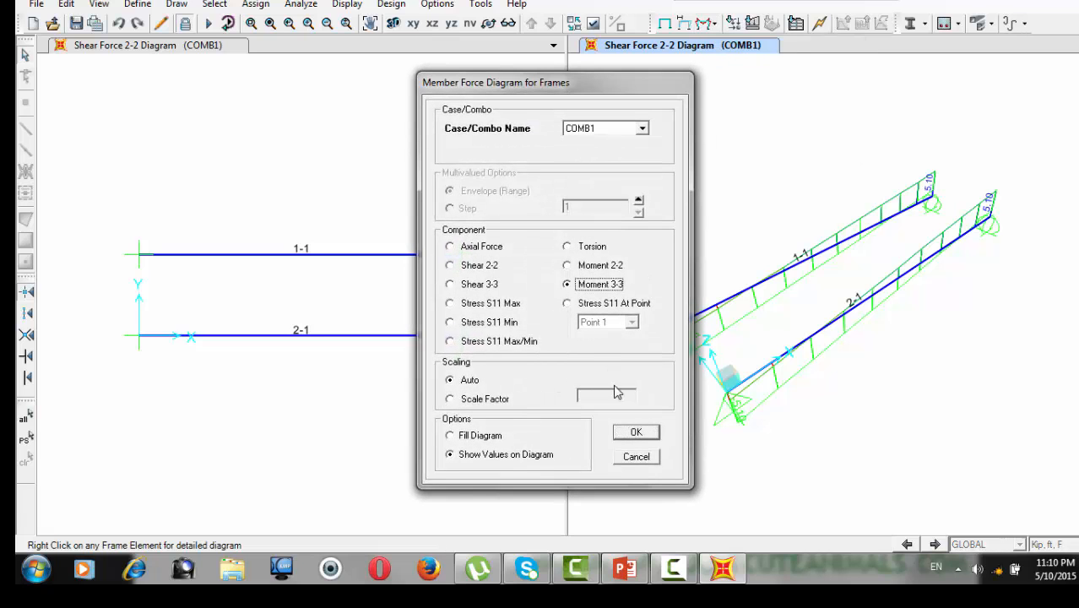
pyautogui.click(631, 433)
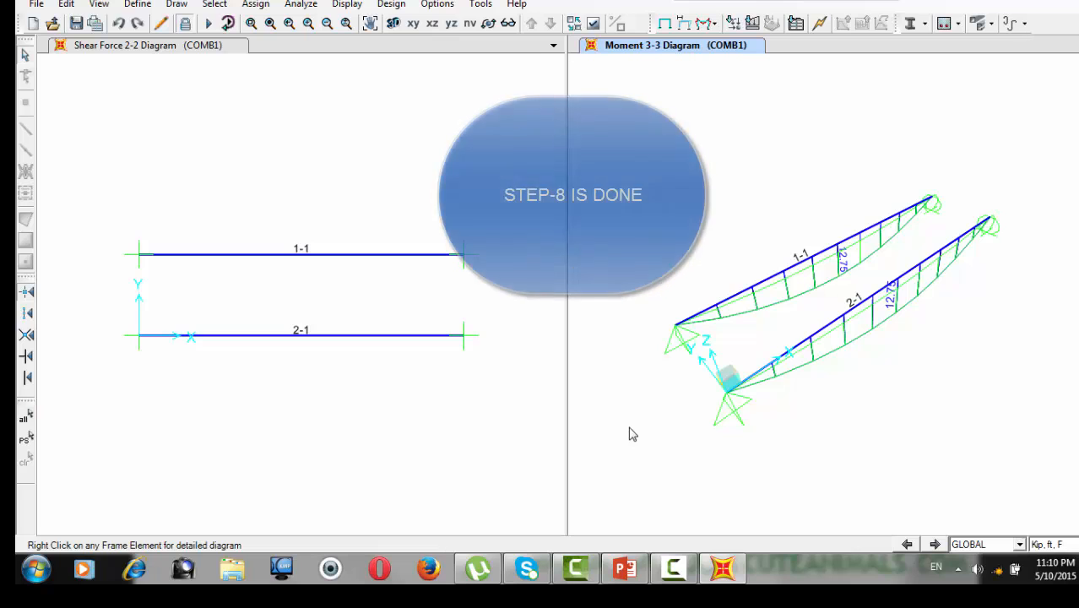